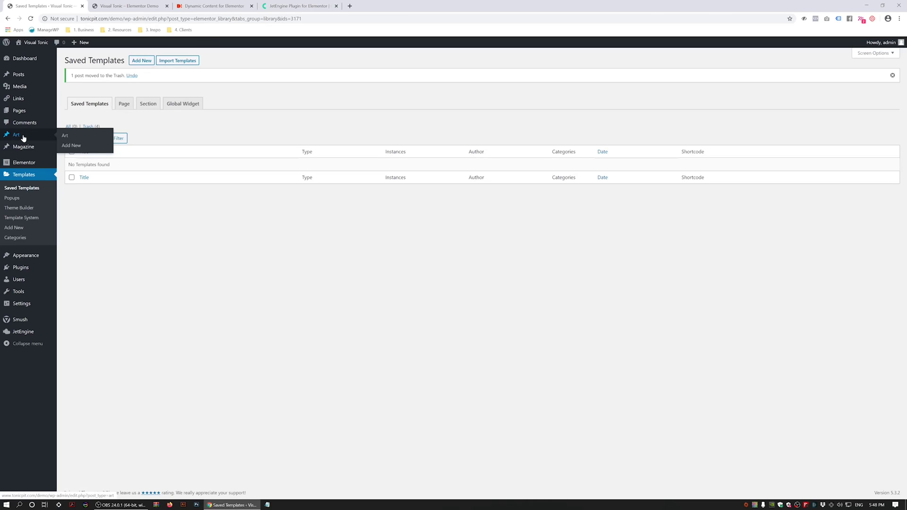
- Examine the Edition field of the Edition 6 magazine post and compare it with the edition cards on the demo page
{"action": "left_click", "coordinate": [21, 152]}
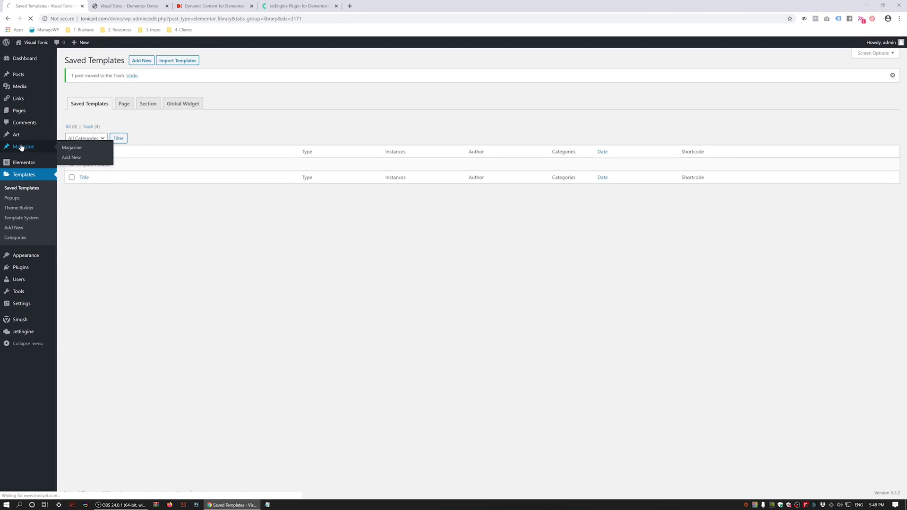
{"action": "left_click", "coordinate": [90, 115]}
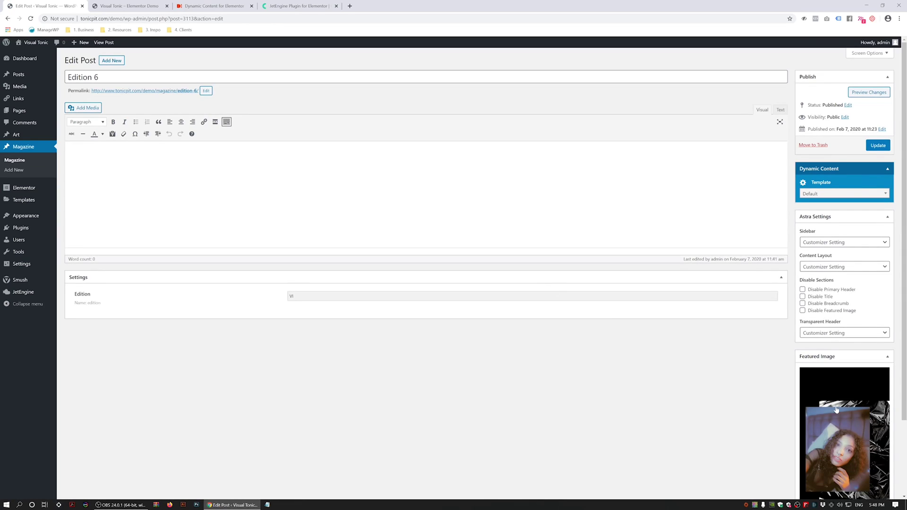
{"action": "left_click", "coordinate": [293, 296]}
{"action": "double_click", "coordinate": [292, 296]}
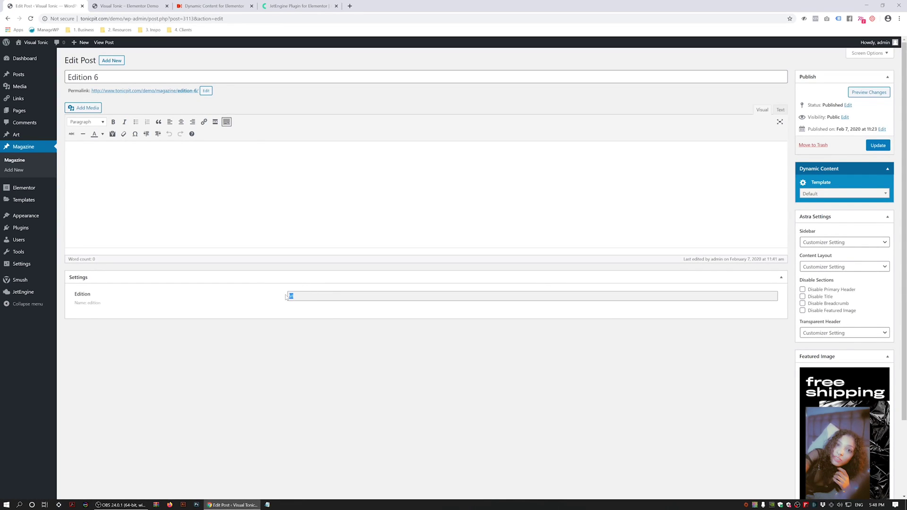
{"action": "key", "text": "ctrl+Tab"}
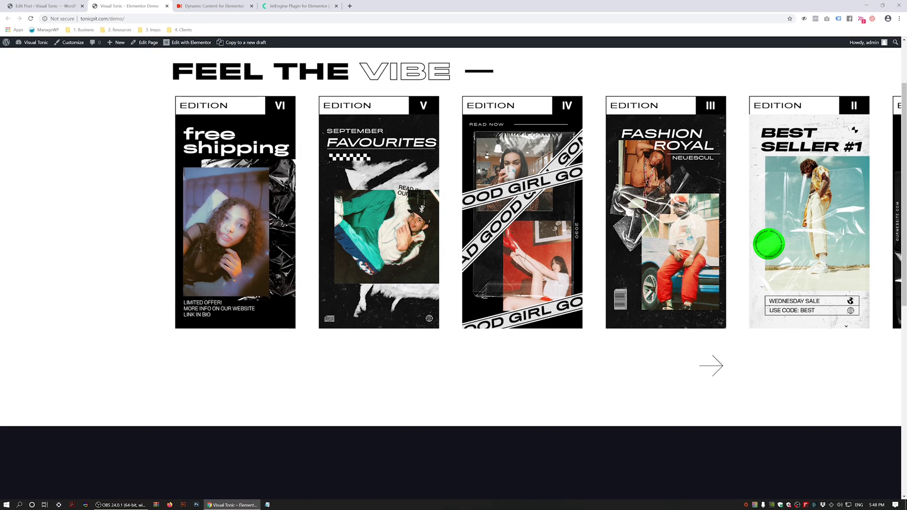
{"action": "scroll", "coordinate": [275, 213], "scroll_direction": "up", "scroll_amount": 2}
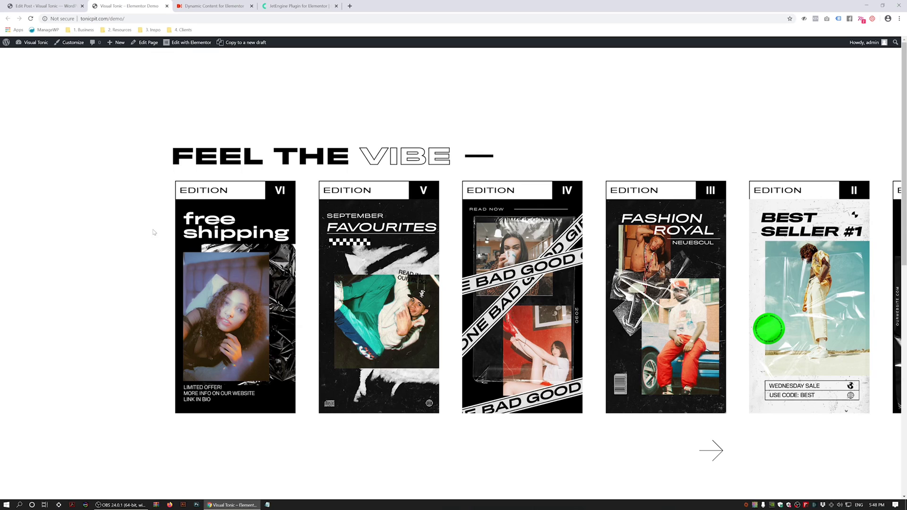
- Create a new saved template of type Section named Magazine Slider
{"action": "left_click", "coordinate": [25, 3]}
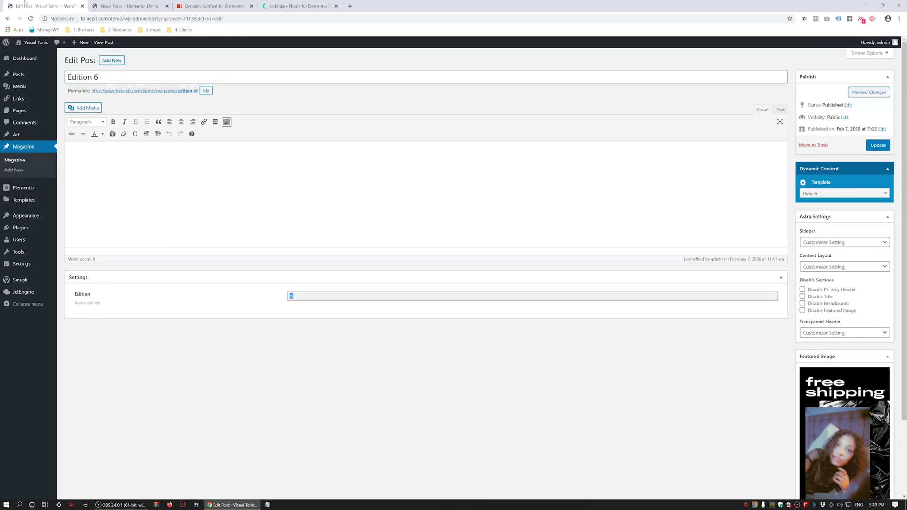
{"action": "left_click", "coordinate": [73, 202]}
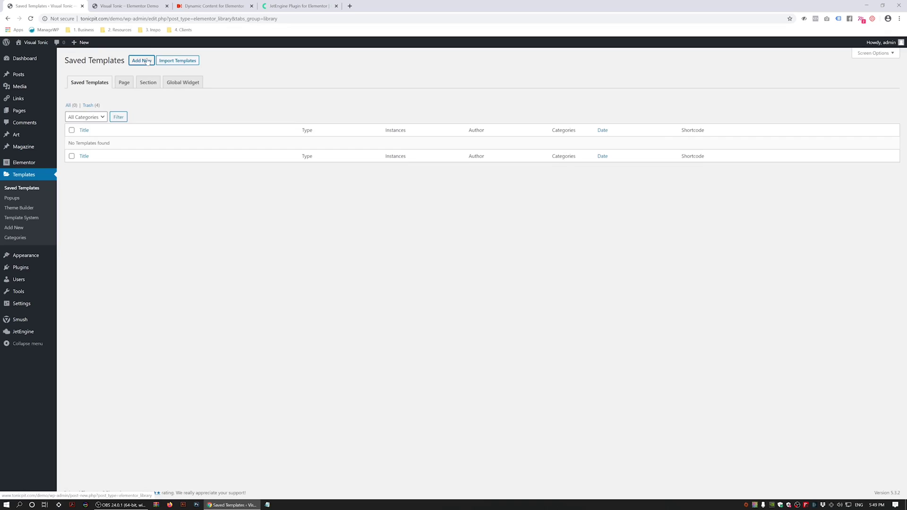
{"action": "left_click", "coordinate": [141, 60]}
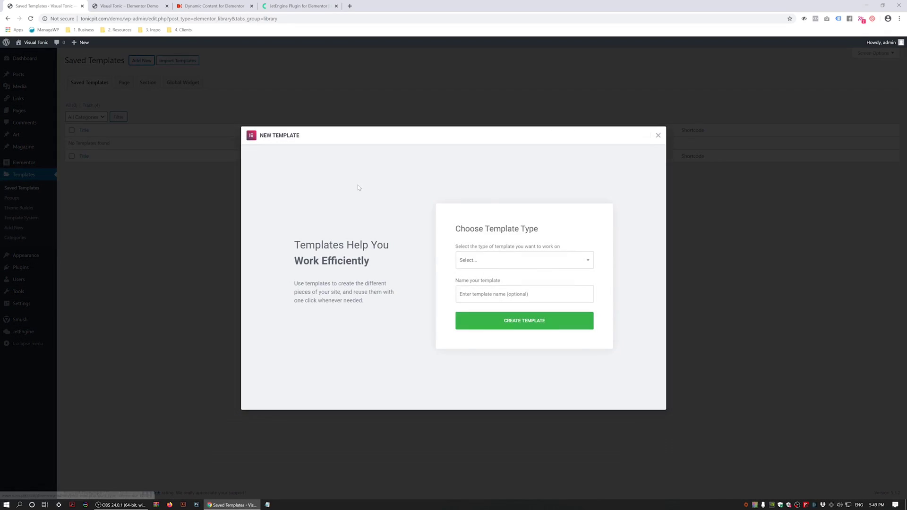
{"action": "left_click", "coordinate": [498, 260]}
{"action": "left_click", "coordinate": [489, 284]}
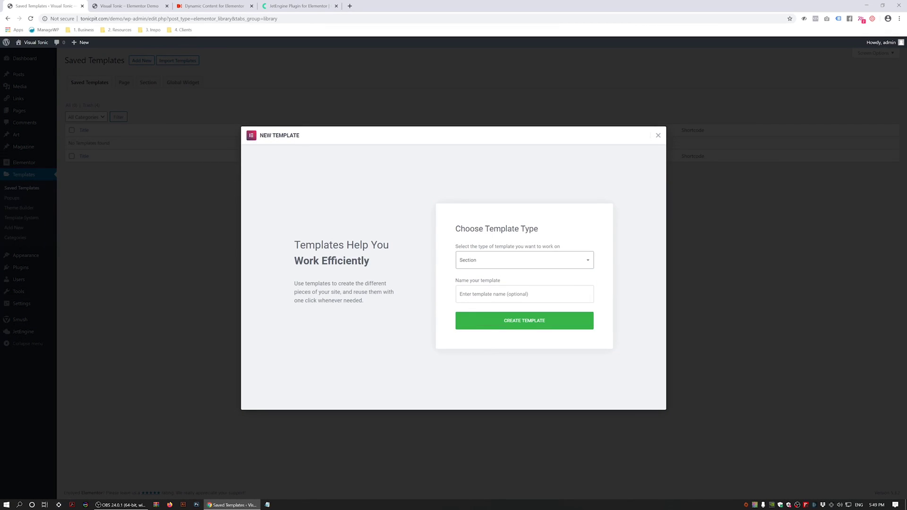
{"action": "left_click", "coordinate": [491, 294]}
{"action": "type", "text": "Magazine SDI"}
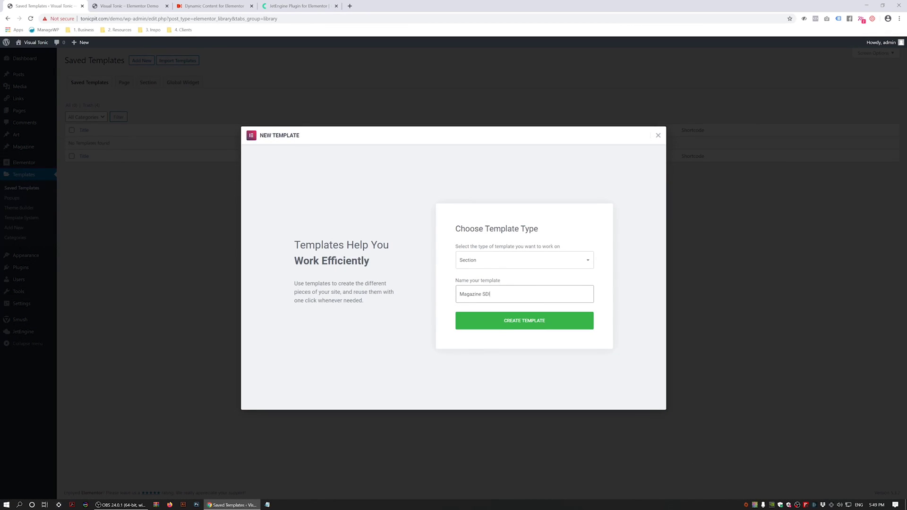
{"action": "key", "text": "BackSpace"}
{"action": "left_click", "coordinate": [509, 321]}
{"action": "left_click", "coordinate": [509, 322]}
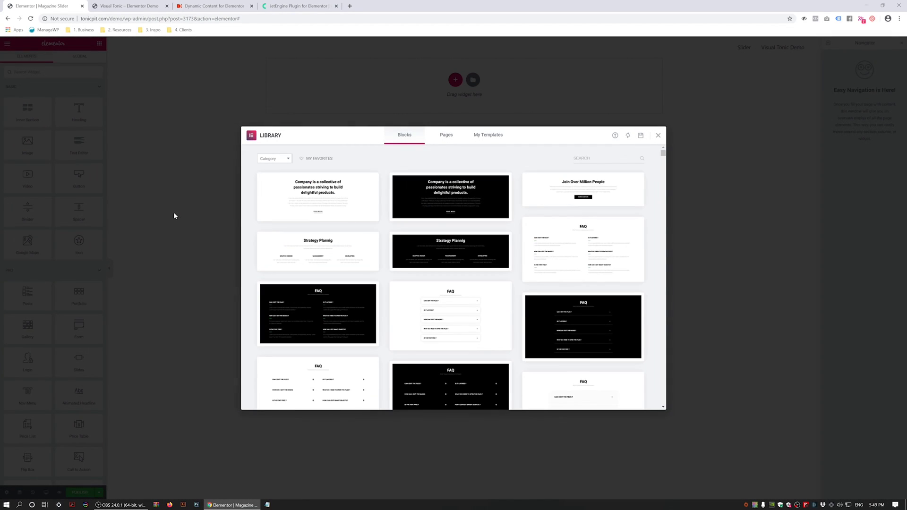
- Dismiss the template library and add a single-column section to the empty template
{"action": "left_click", "coordinate": [659, 136]}
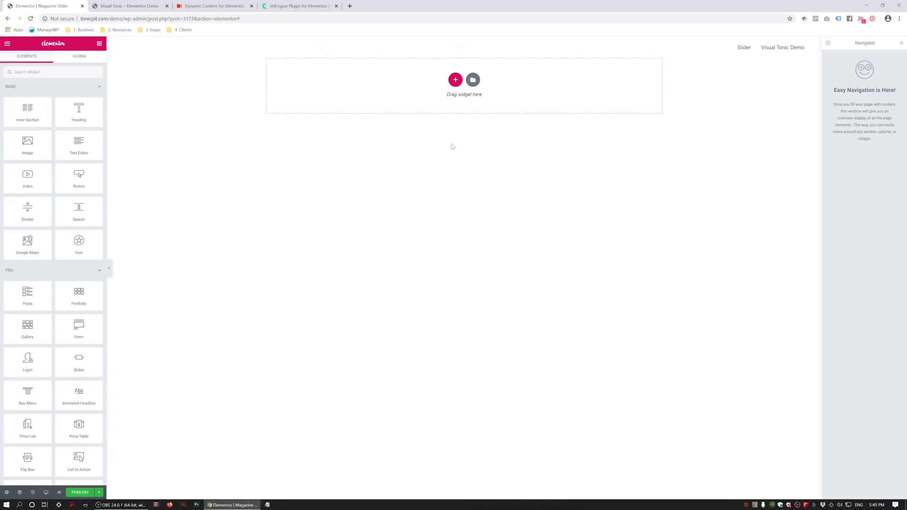
{"action": "left_click", "coordinate": [456, 80]}
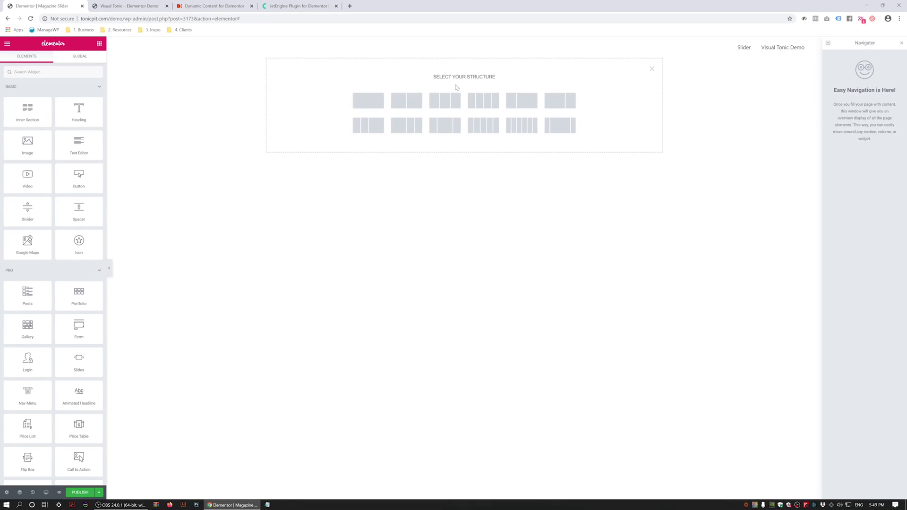
{"action": "left_click", "coordinate": [369, 100]}
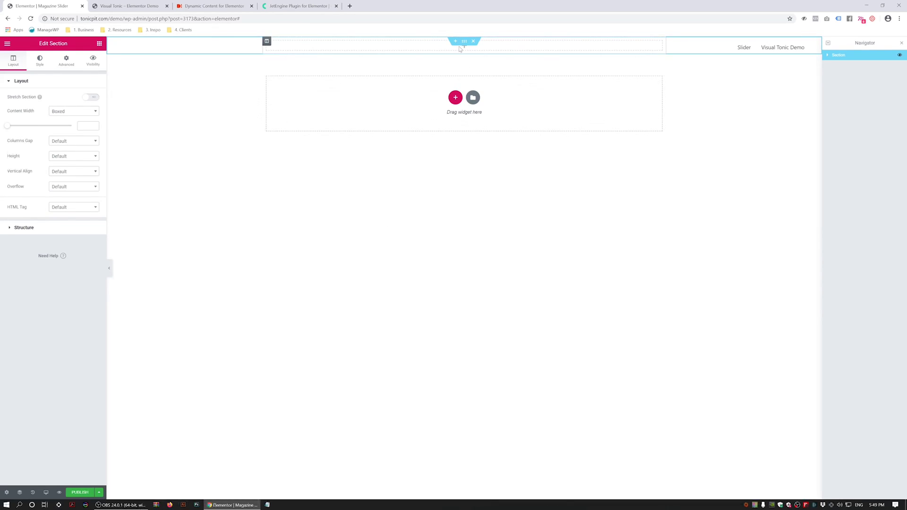
- Set the section's top margin to 100 px and its boxed content width to 360
{"action": "left_click", "coordinate": [66, 61]}
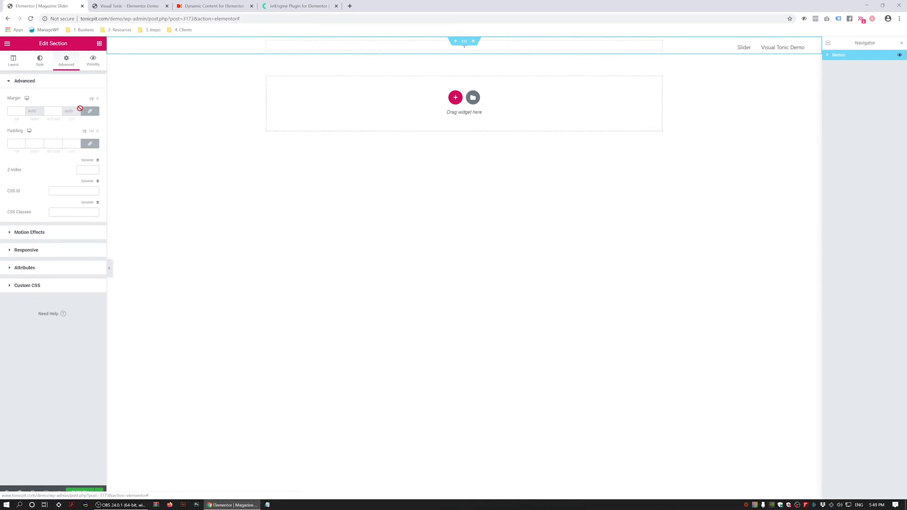
{"action": "type", "text": "1"}
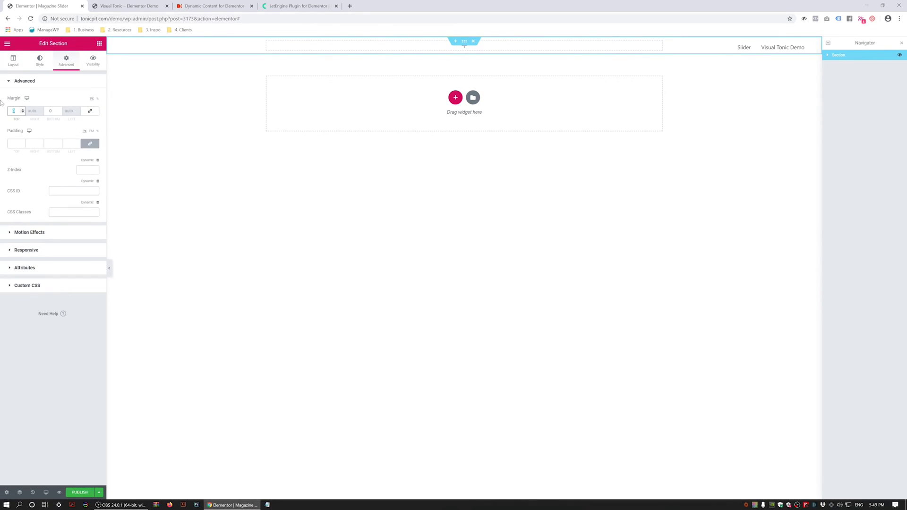
{"action": "type", "text": "00"}
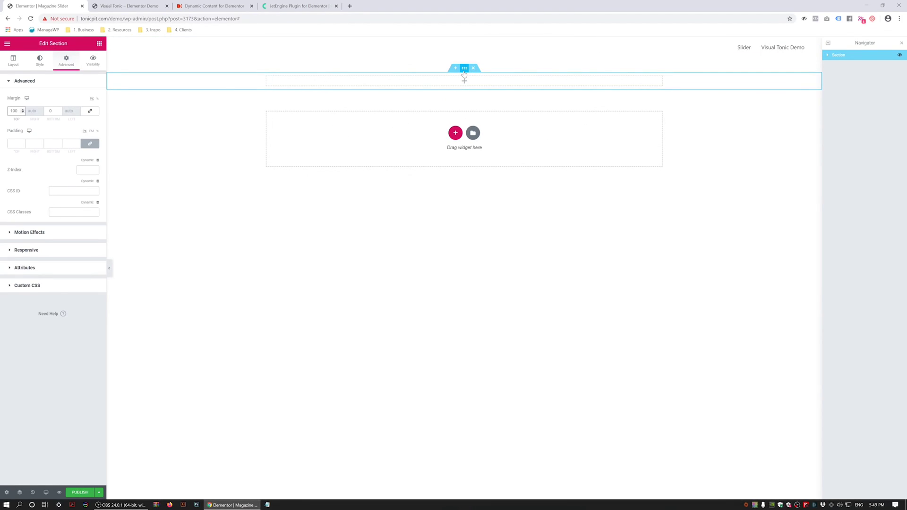
{"action": "left_click", "coordinate": [13, 61]}
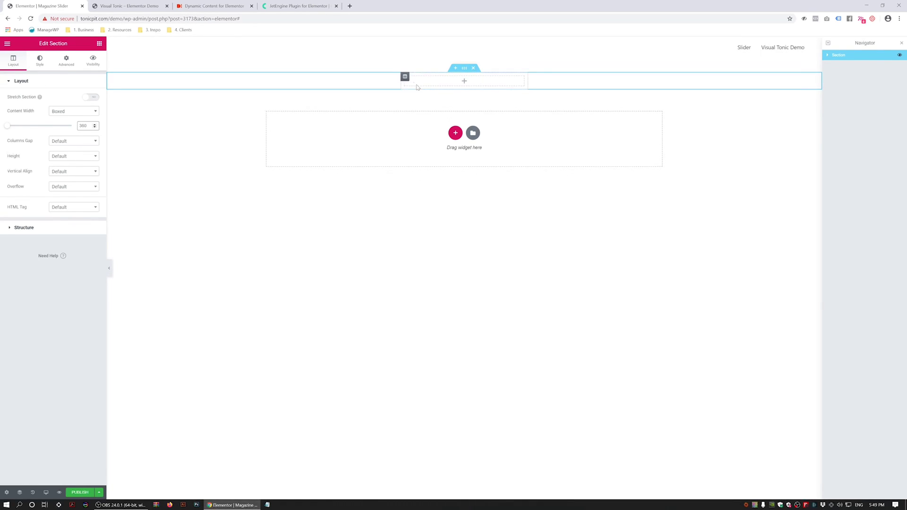
- Set the column's padding to 0 on all sides
{"action": "left_click", "coordinate": [405, 77]}
{"action": "left_click", "coordinate": [88, 61]}
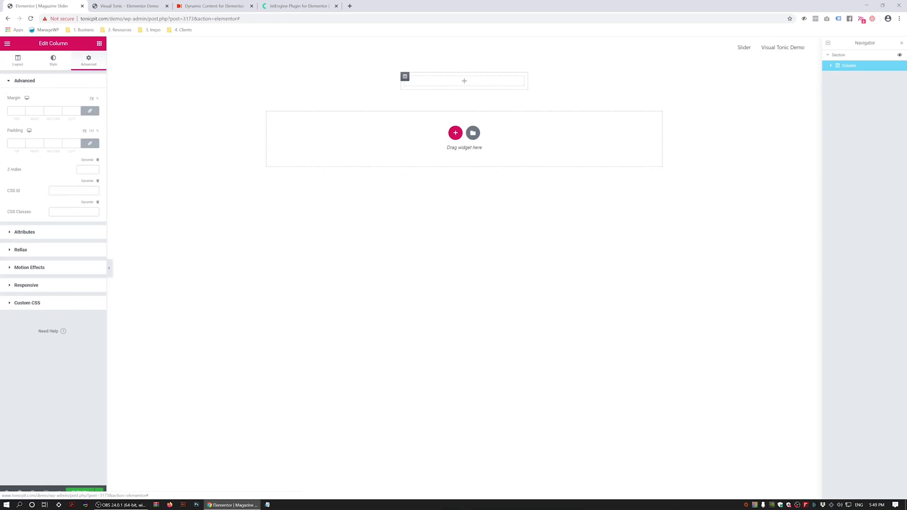
{"action": "left_click", "coordinate": [90, 145]}
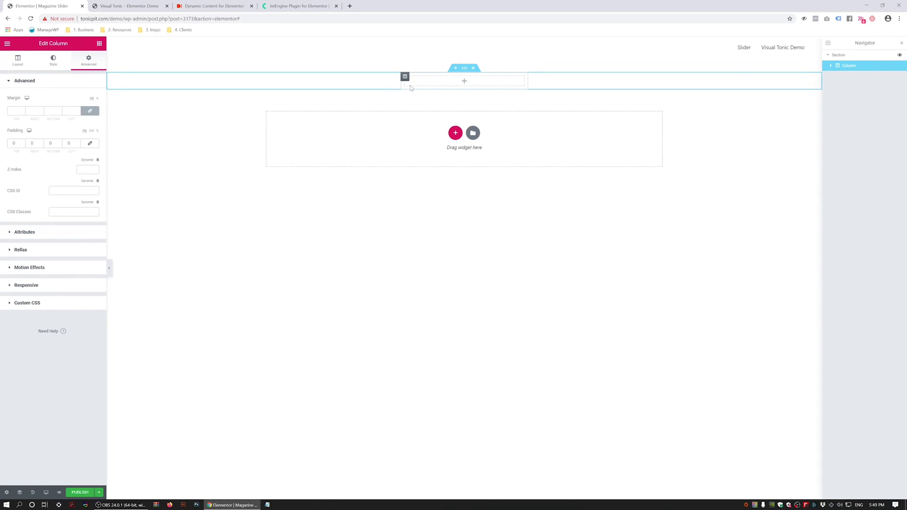
- Search the widgets for image and place an Image widget in the section's column
{"action": "left_click", "coordinate": [6, 44]}
{"action": "left_click", "coordinate": [3, 46]}
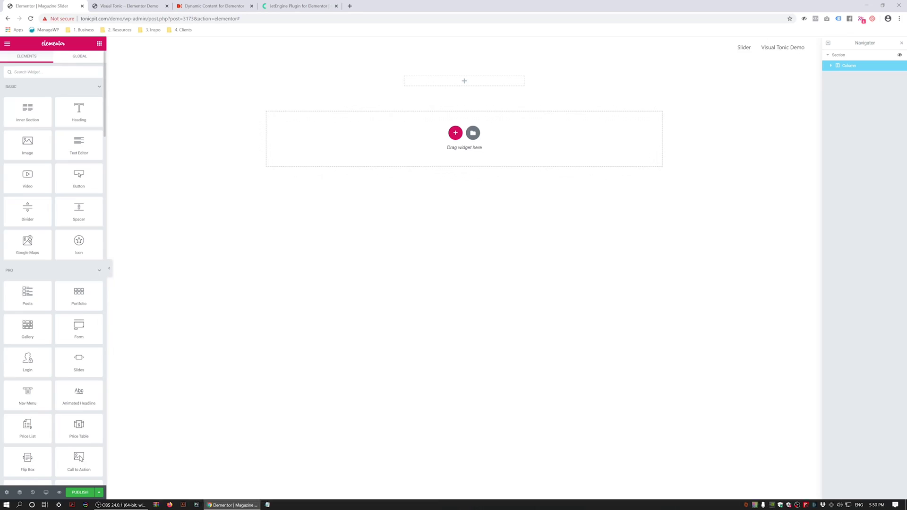
{"action": "type", "text": "dyn"}
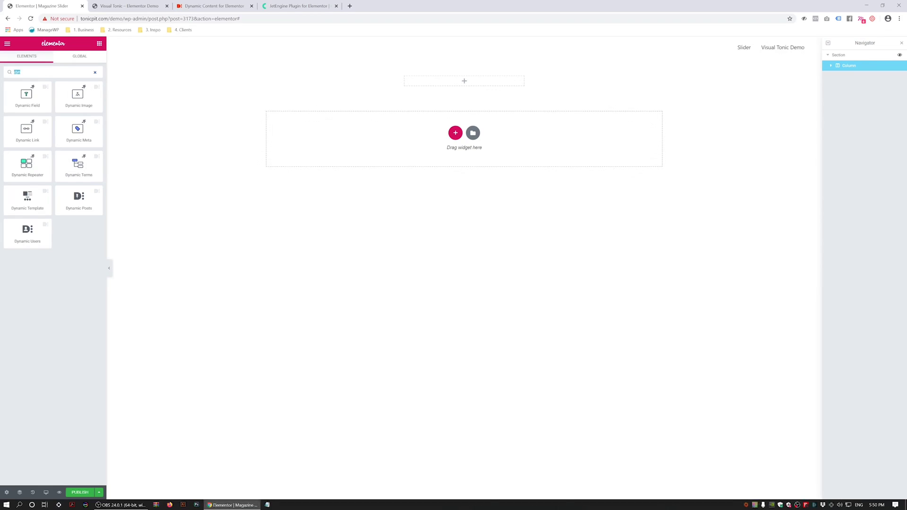
{"action": "type", "text": "image"}
{"action": "left_click_drag", "start_coordinate": [28, 96], "coordinate": [407, 83]}
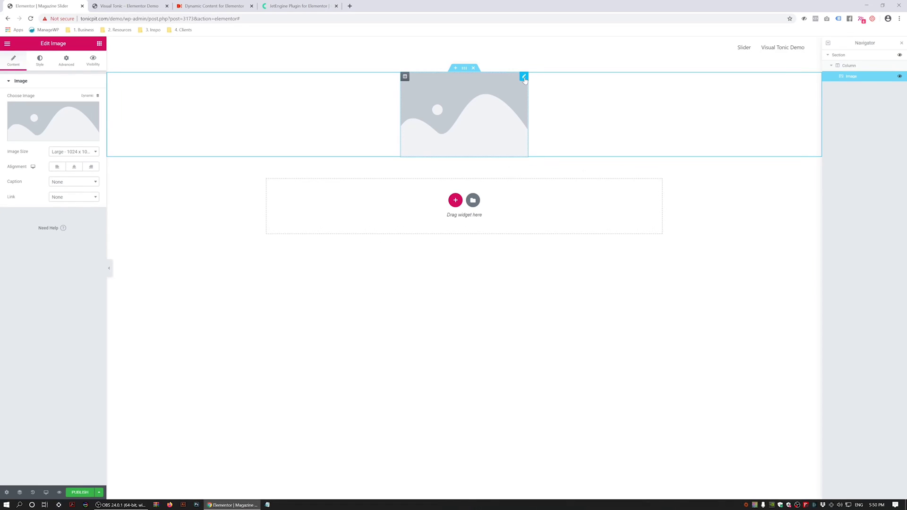
- Set the image widget's size to Full and use the dynamic Featured Image as its source
{"action": "left_click", "coordinate": [74, 151]}
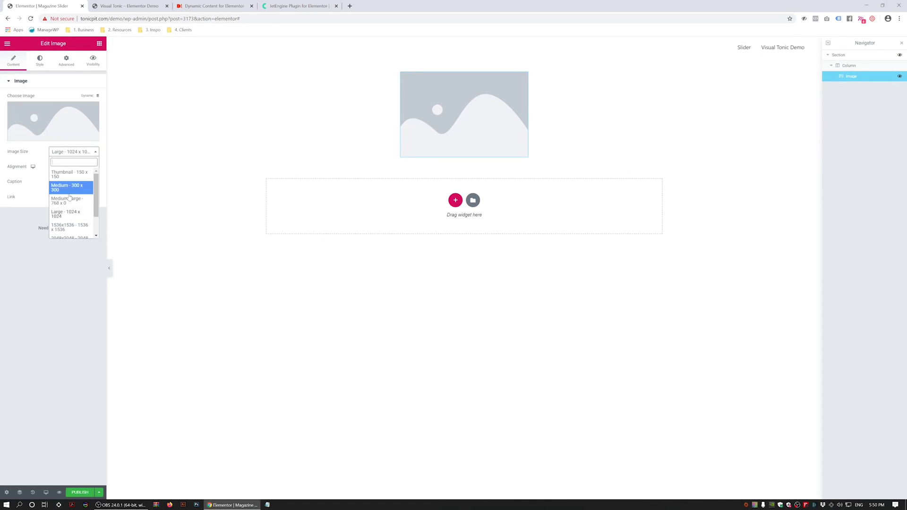
{"action": "scroll", "coordinate": [70, 203], "scroll_direction": "down", "scroll_amount": 2}
{"action": "left_click", "coordinate": [62, 227]}
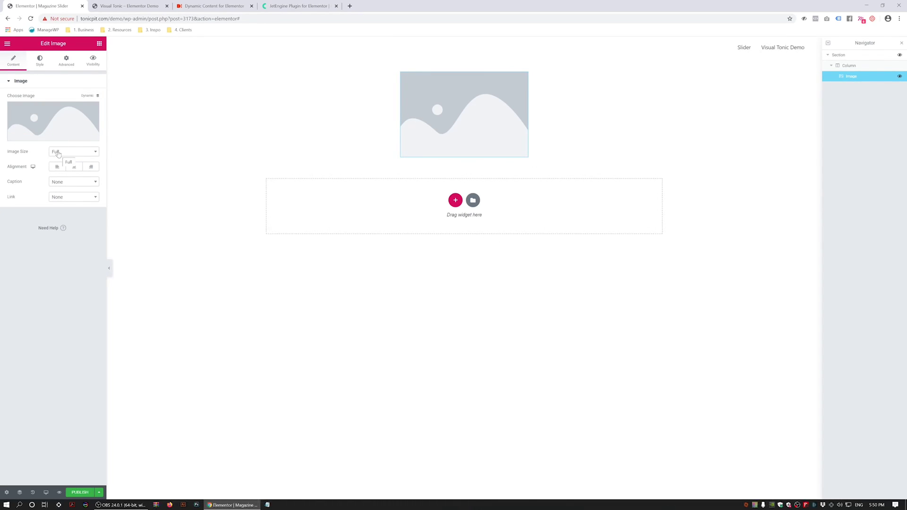
{"action": "left_click", "coordinate": [88, 97]}
{"action": "left_click", "coordinate": [30, 115]}
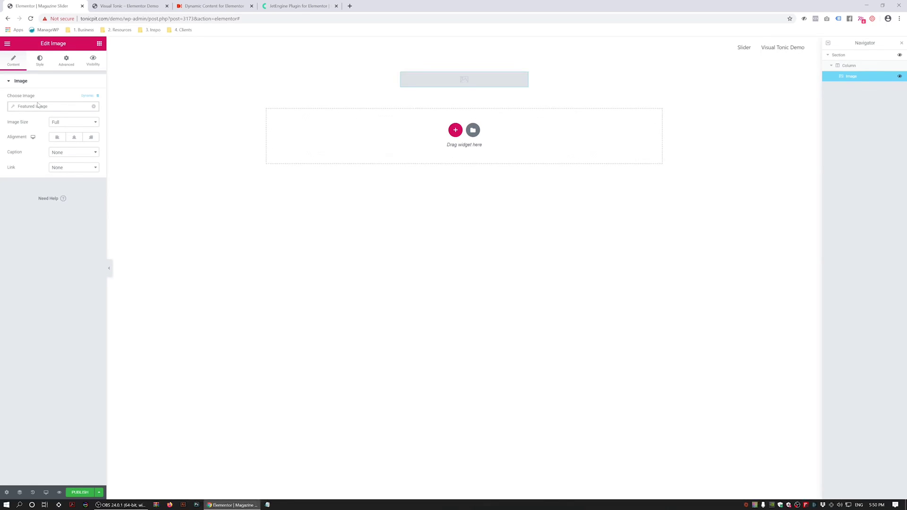
- Set the dynamic content preview to the Magazine post Edition 1 and apply it
{"action": "left_click", "coordinate": [6, 493]}
{"action": "left_click", "coordinate": [26, 138]}
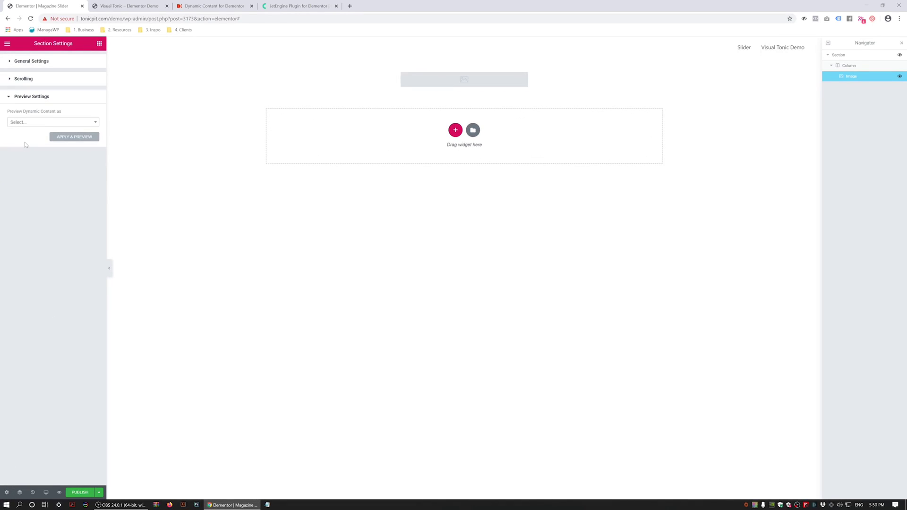
{"action": "left_click", "coordinate": [44, 123]}
{"action": "scroll", "coordinate": [36, 160], "scroll_direction": "down", "scroll_amount": 3}
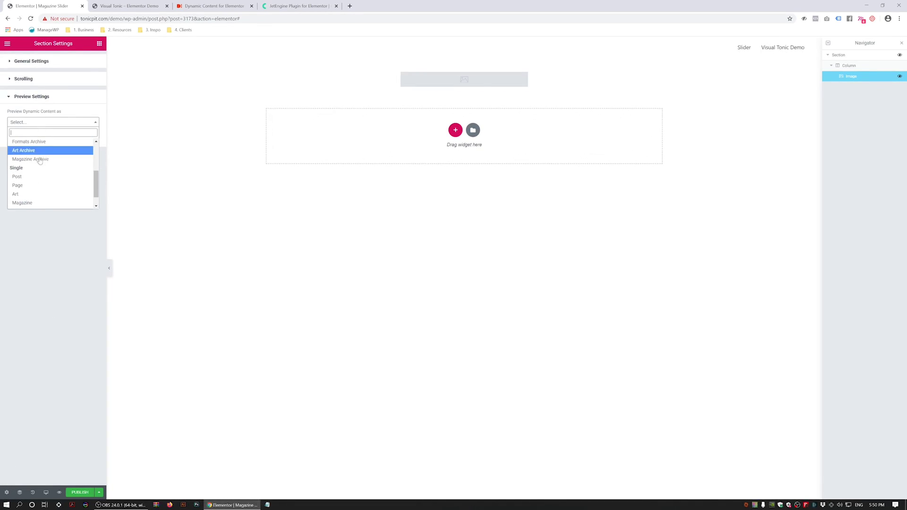
{"action": "left_click", "coordinate": [38, 201]}
{"action": "left_click", "coordinate": [35, 144]}
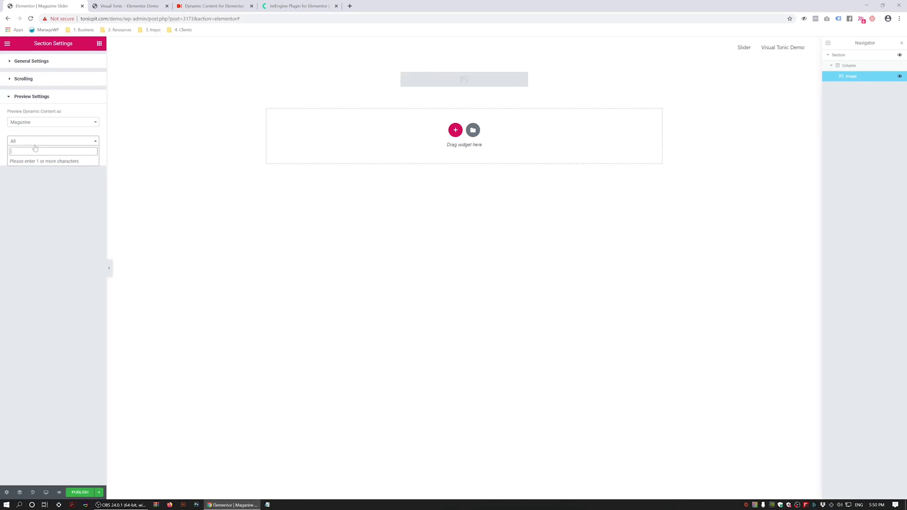
{"action": "type", "text": "edi"}
{"action": "left_click", "coordinate": [33, 162]}
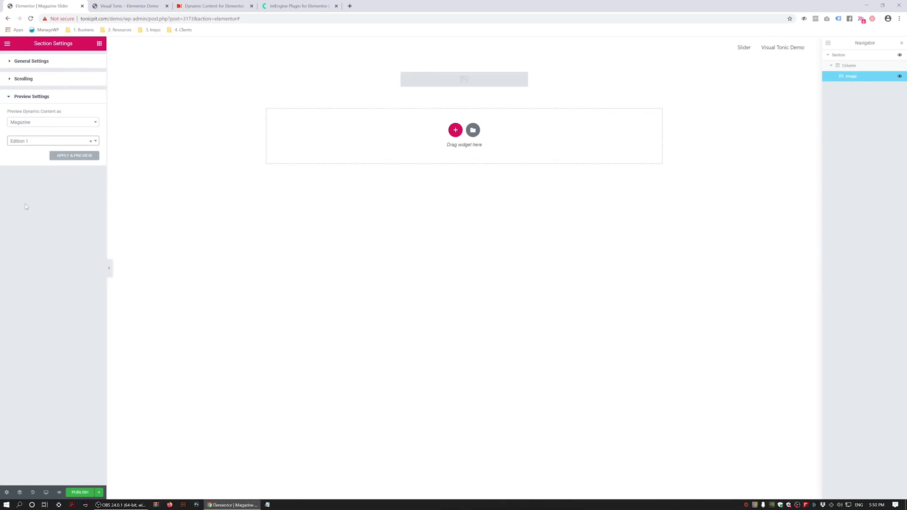
{"action": "left_click", "coordinate": [70, 156]}
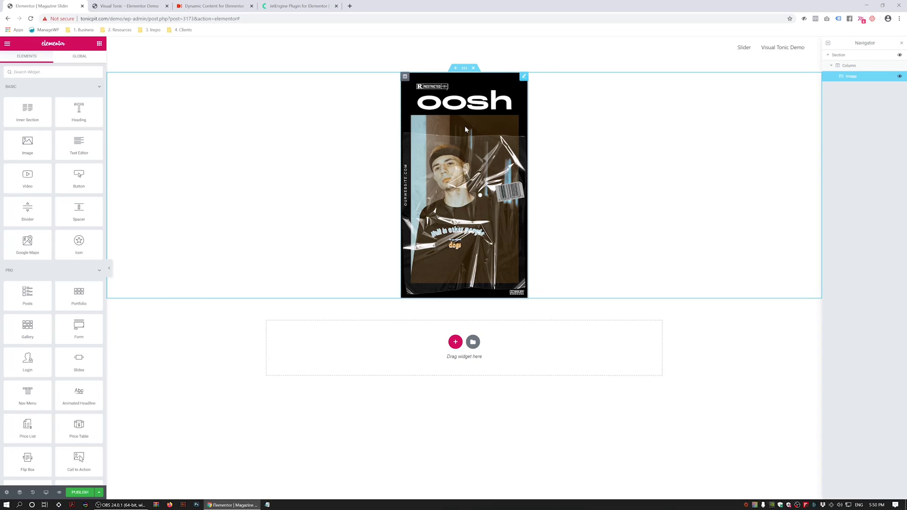
- Add an Inner Section above the featured image and set its top and bottom margins to 0
{"action": "left_click_drag", "start_coordinate": [30, 112], "coordinate": [446, 104]}
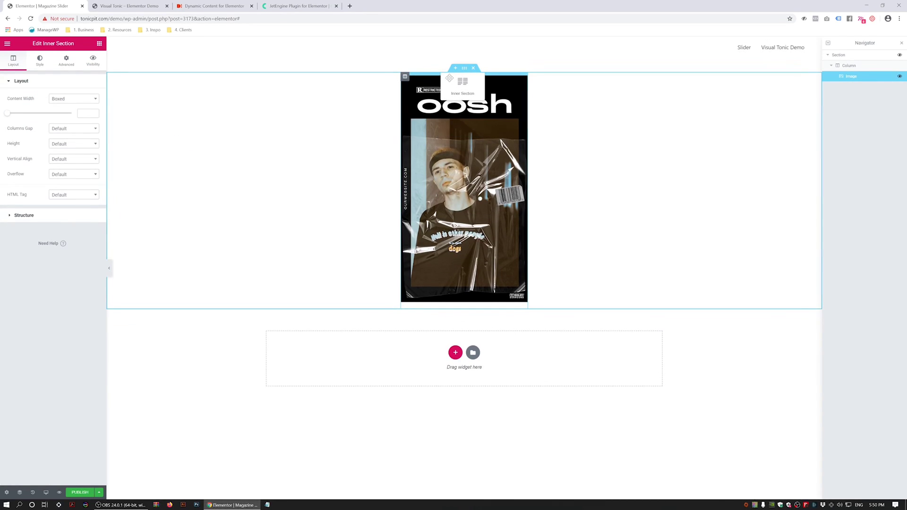
{"action": "left_click", "coordinate": [67, 60]}
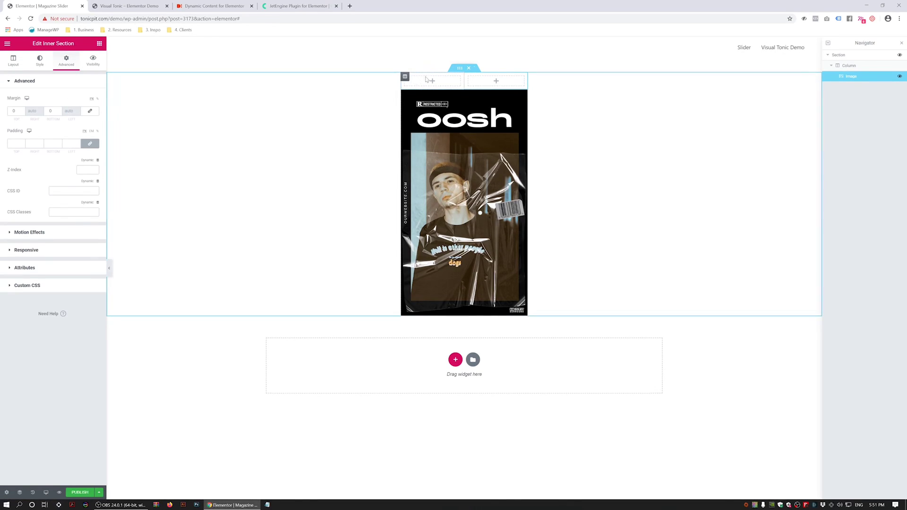
- Set the width of the inner section's second column to 25%
{"action": "left_click", "coordinate": [405, 77]}
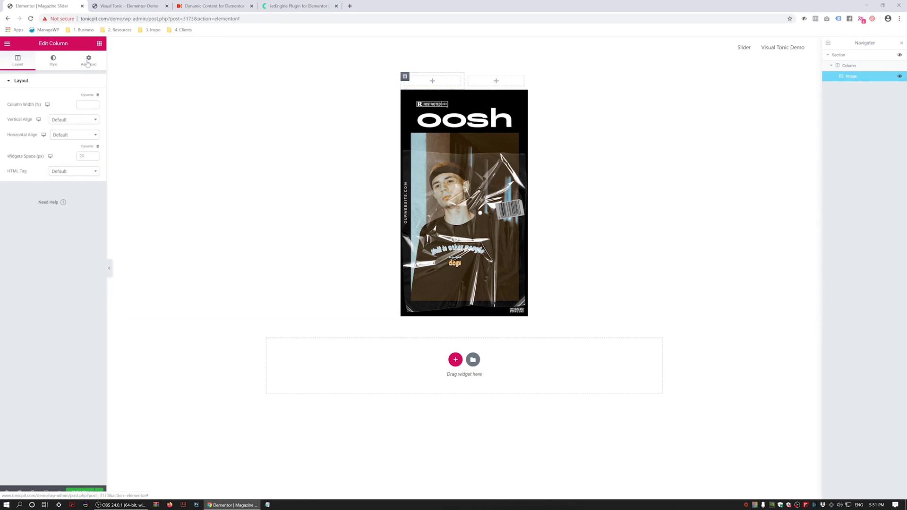
{"action": "left_click", "coordinate": [88, 60]}
{"action": "left_click", "coordinate": [18, 61]}
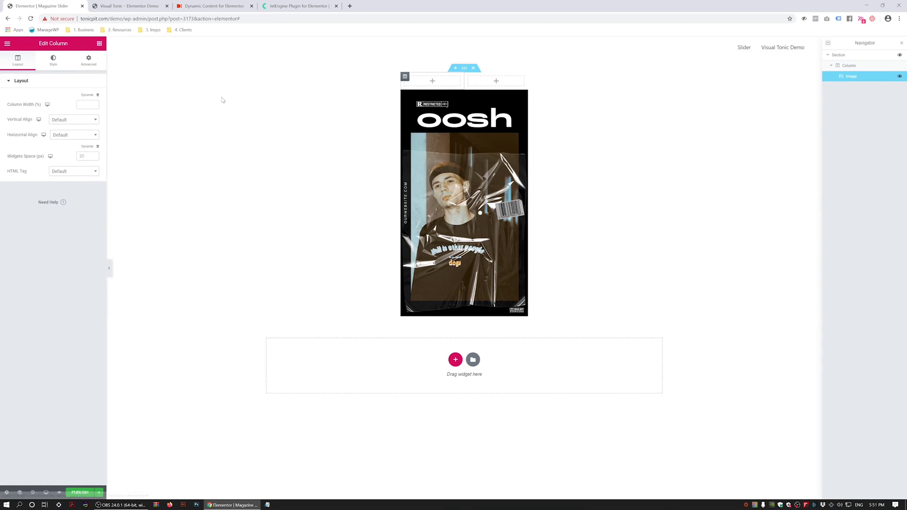
{"action": "left_click", "coordinate": [469, 76]}
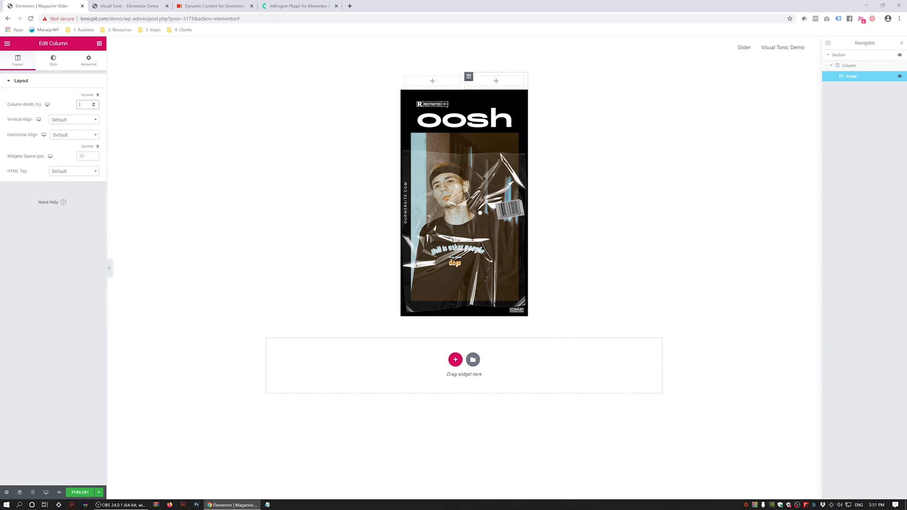
{"action": "type", "text": "25"}
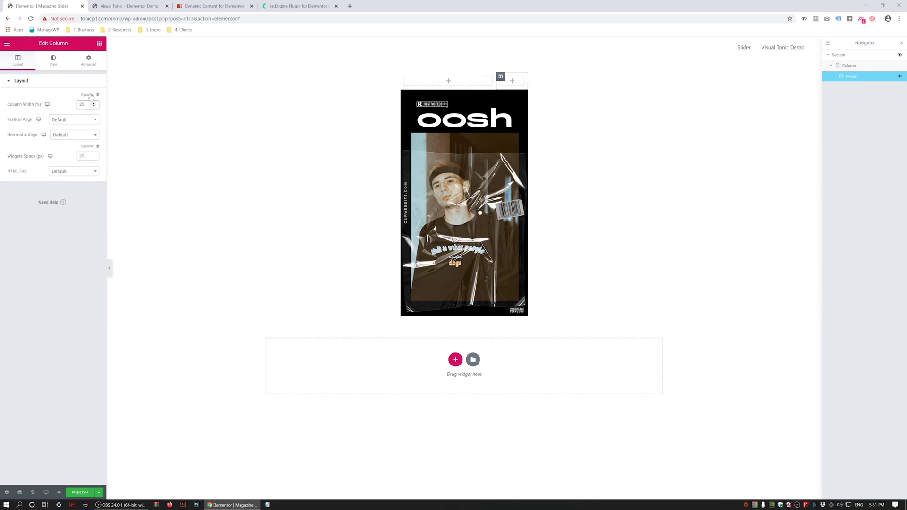
- Give the narrow second column of the inner section a black background color
{"action": "left_click", "coordinate": [53, 61]}
{"action": "left_click", "coordinate": [90, 128]}
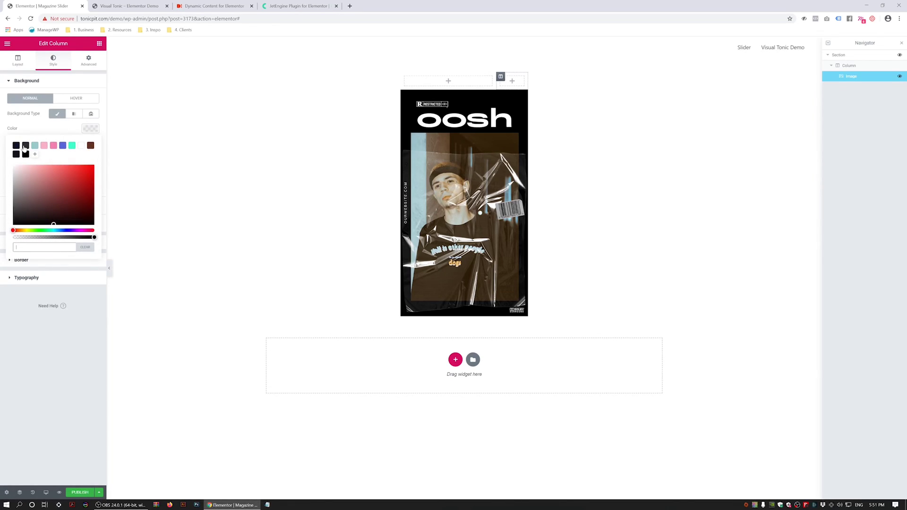
{"action": "left_click", "coordinate": [21, 225]}
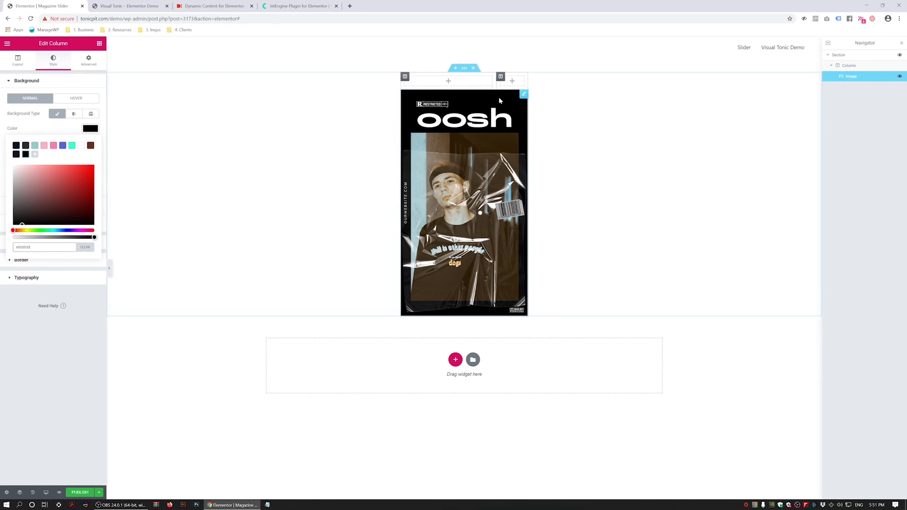
{"action": "left_click", "coordinate": [460, 68]}
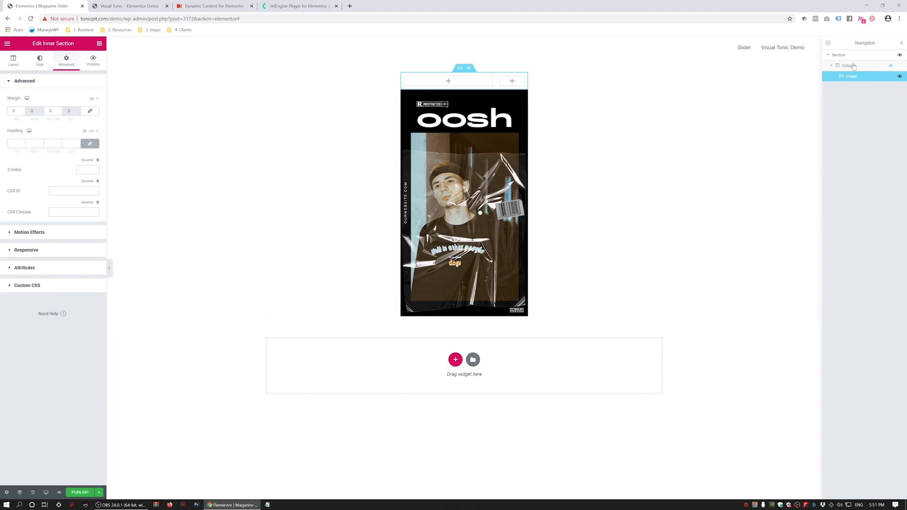
{"action": "left_click", "coordinate": [834, 68]}
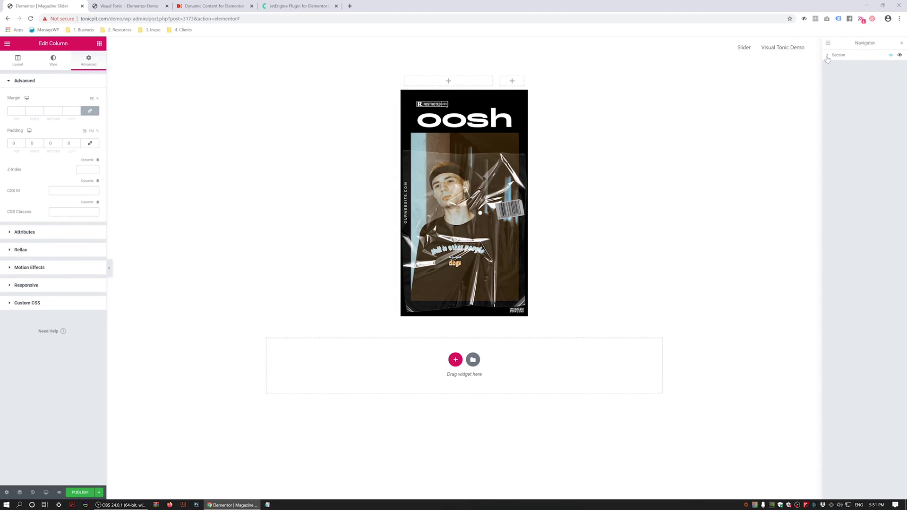
{"action": "left_click", "coordinate": [835, 75]}
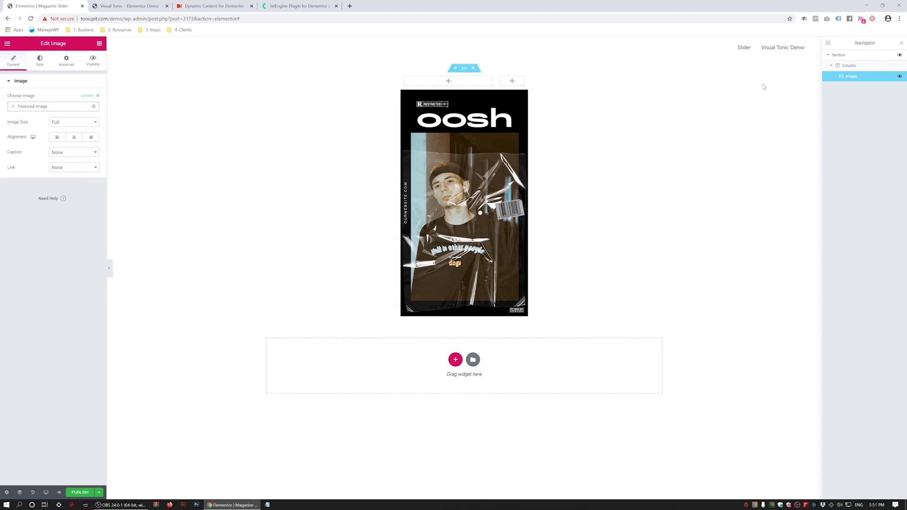
- Give the inner section a solid border 1 px wide and unlink its side widths to adjust the bottom one
{"action": "left_click", "coordinate": [460, 68]}
{"action": "left_click", "coordinate": [40, 61]}
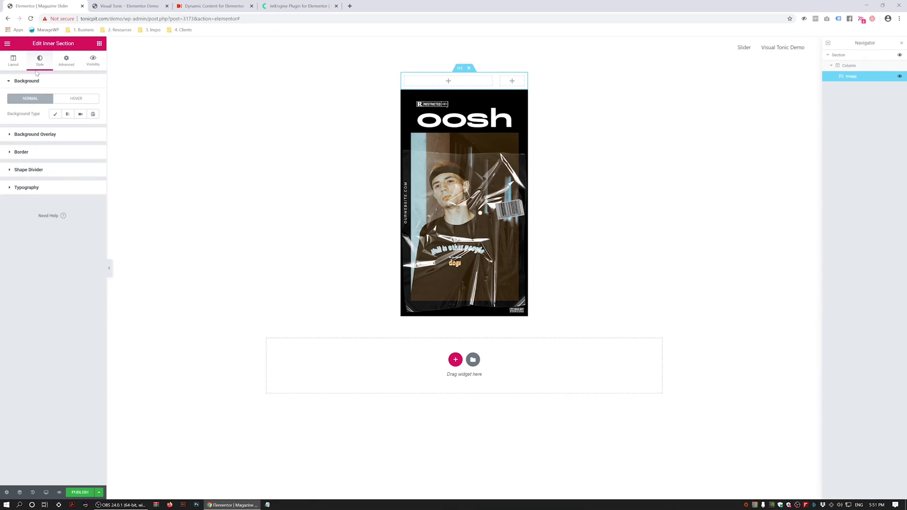
{"action": "left_click", "coordinate": [23, 152]}
{"action": "left_click", "coordinate": [59, 151]}
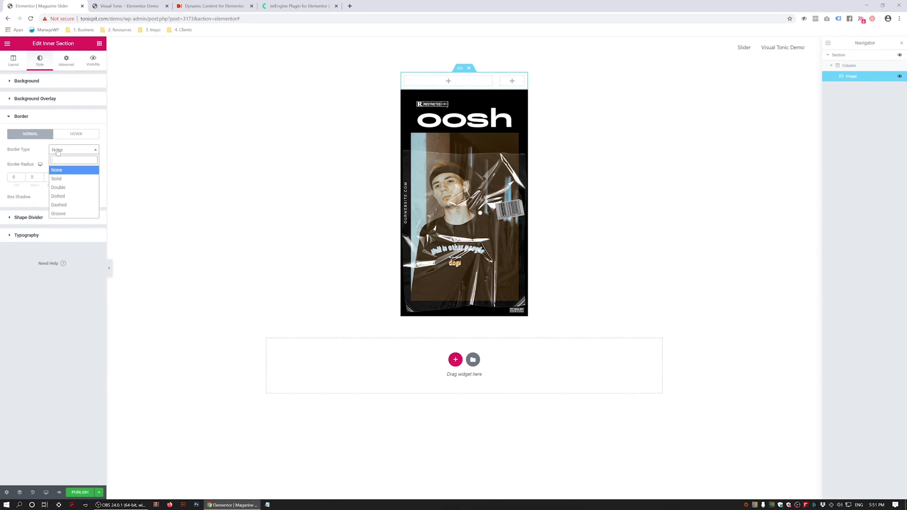
{"action": "left_click", "coordinate": [57, 179]}
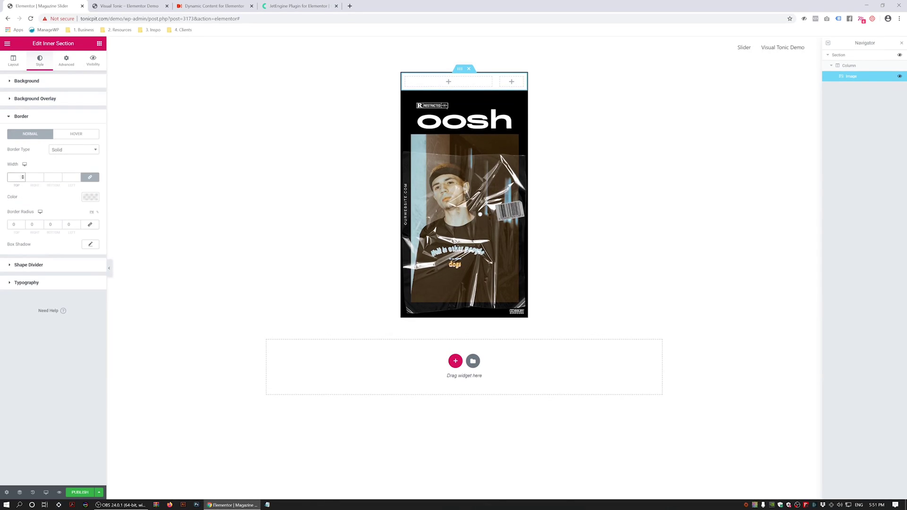
{"action": "type", "text": "1"}
{"action": "key", "text": "Tab"}
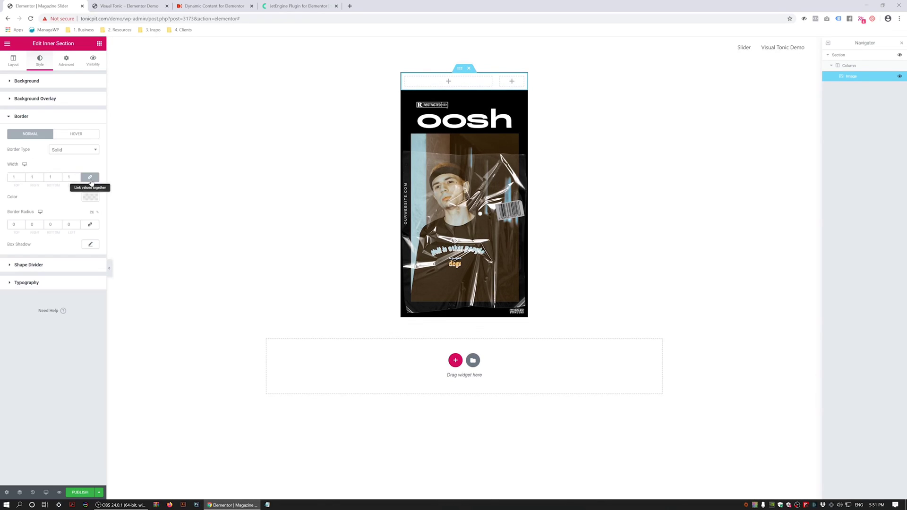
{"action": "left_click", "coordinate": [90, 177]}
{"action": "left_click", "coordinate": [60, 178]}
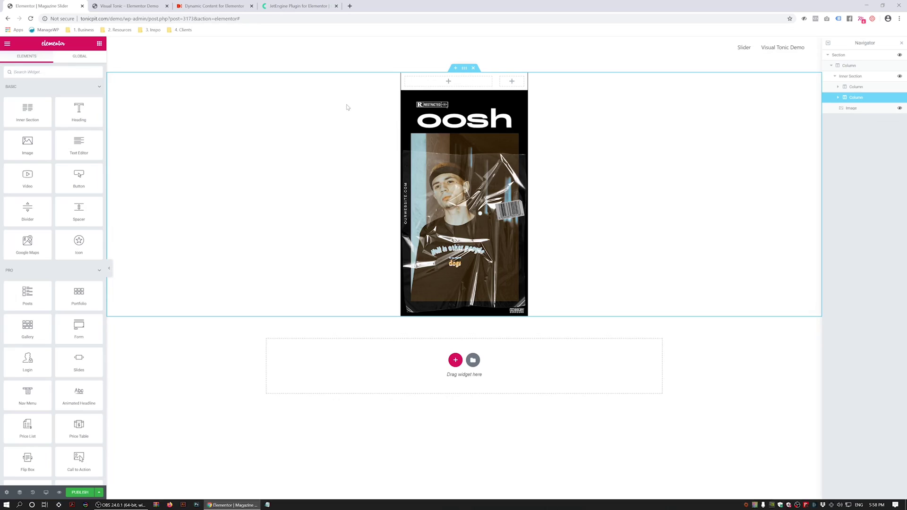
- Place a Heading widget in the narrow black column and use the JetEngine Custom Field Edition as its dynamic title
{"action": "left_click_drag", "start_coordinate": [79, 111], "coordinate": [518, 84]}
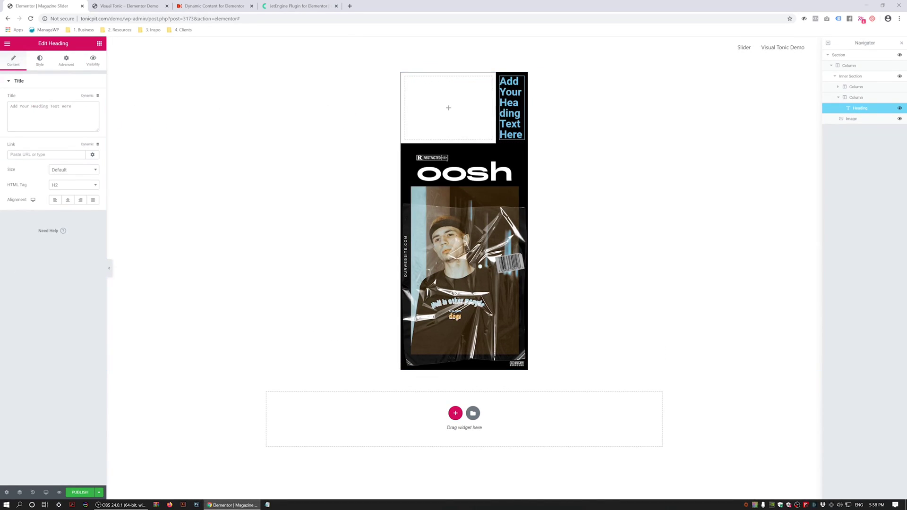
{"action": "left_click", "coordinate": [89, 96]}
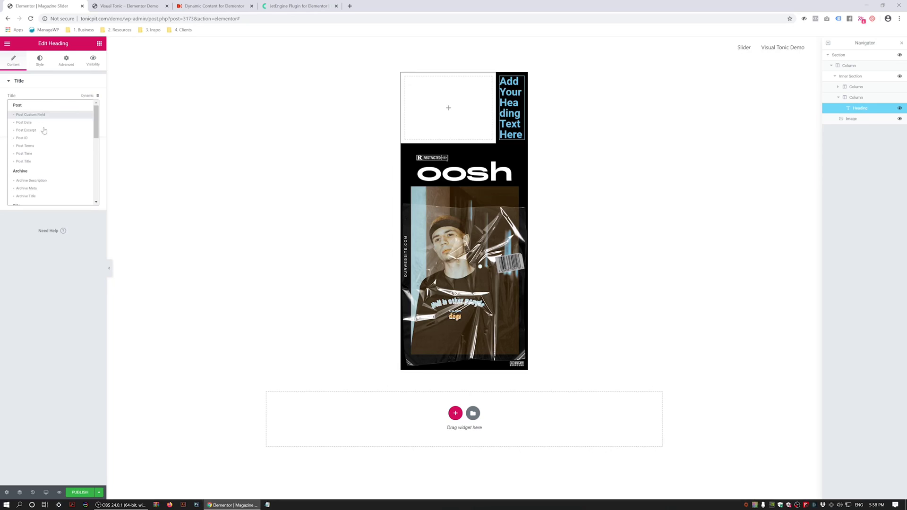
{"action": "scroll", "coordinate": [43, 142], "scroll_direction": "down", "scroll_amount": 5}
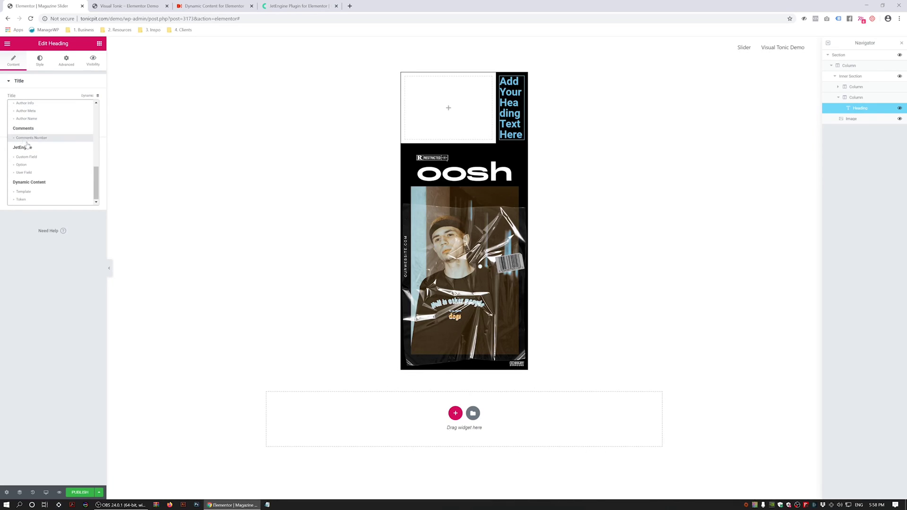
{"action": "left_click", "coordinate": [27, 157]}
{"action": "left_click", "coordinate": [57, 138]}
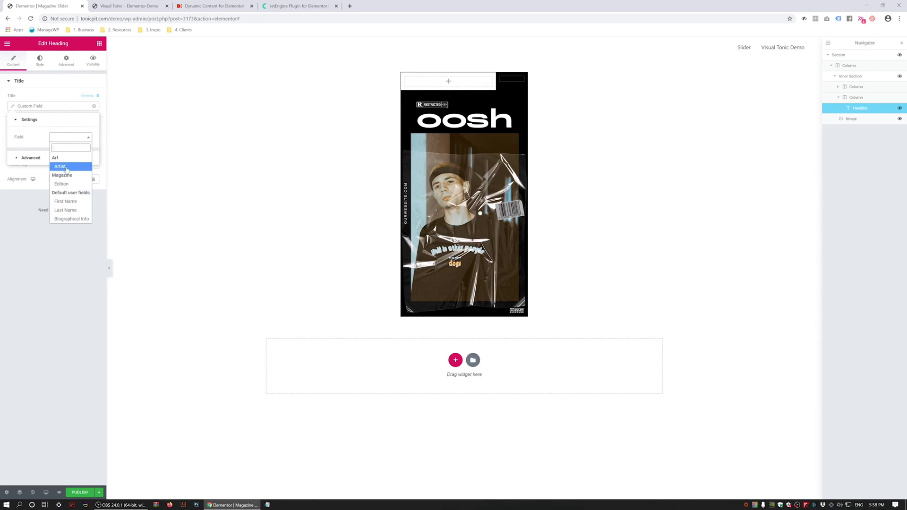
{"action": "left_click", "coordinate": [67, 170]}
{"action": "key", "text": "ctrl+a"}
{"action": "left_click", "coordinate": [58, 138]}
{"action": "left_click", "coordinate": [66, 182]}
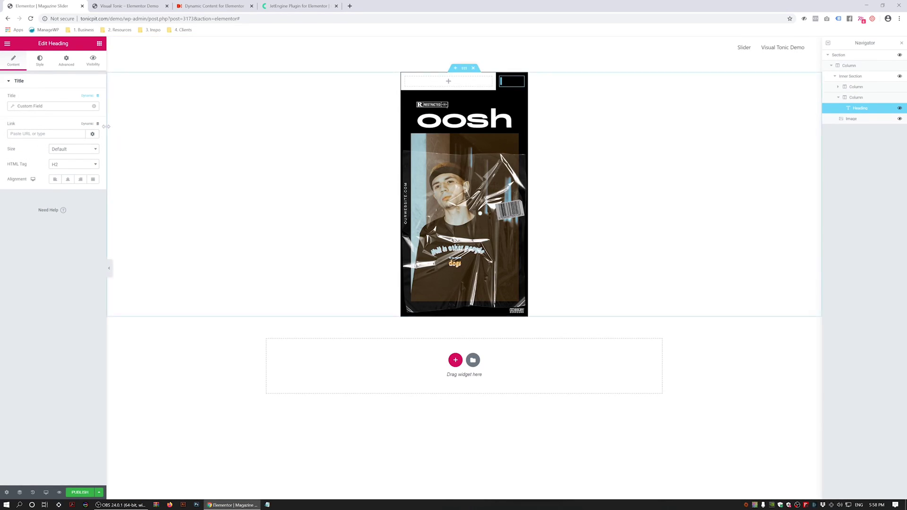
- Center the dynamic edition number heading and set its text color to white
{"action": "left_click", "coordinate": [67, 179]}
{"action": "left_click", "coordinate": [39, 61]}
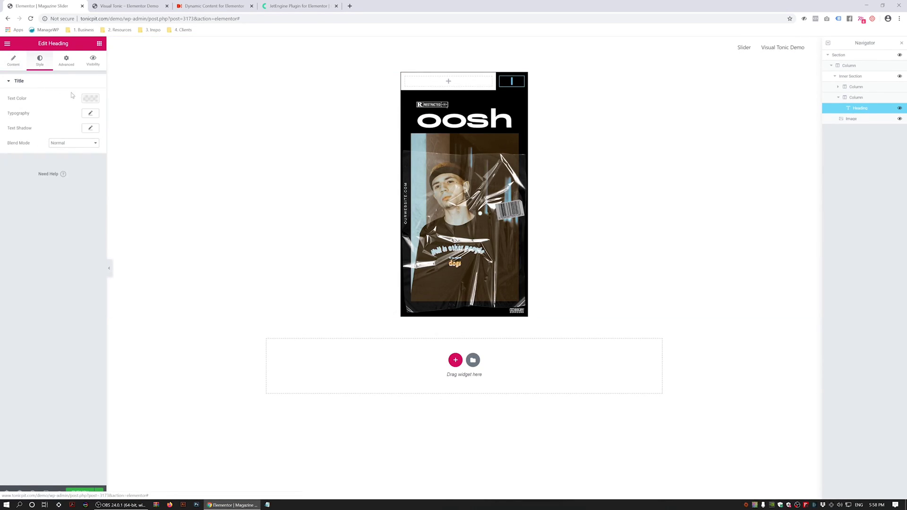
{"action": "left_click", "coordinate": [90, 99]}
{"action": "left_click", "coordinate": [90, 98]}
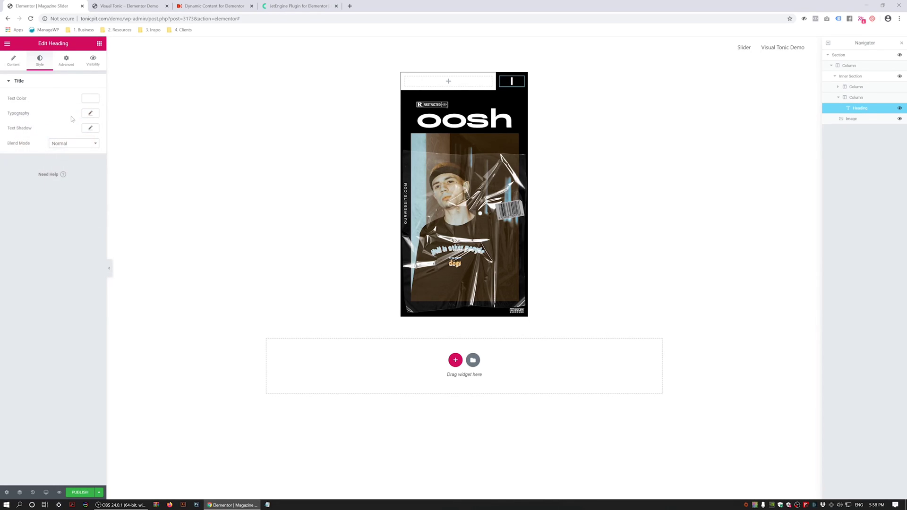
- Set the edition number heading's typography to the titling-gothic-fb font family
{"action": "left_click", "coordinate": [90, 113]}
{"action": "left_click", "coordinate": [70, 132]}
{"action": "left_click", "coordinate": [65, 204]}
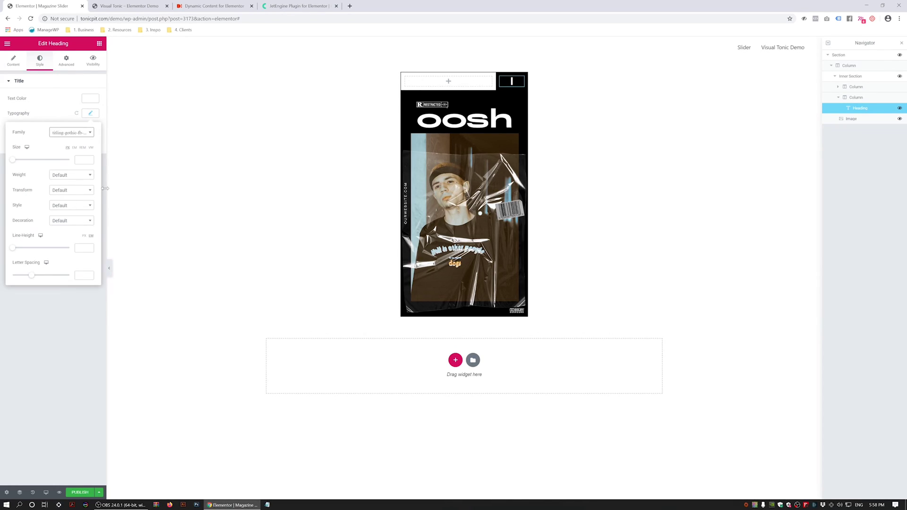
{"action": "left_click", "coordinate": [39, 228]}
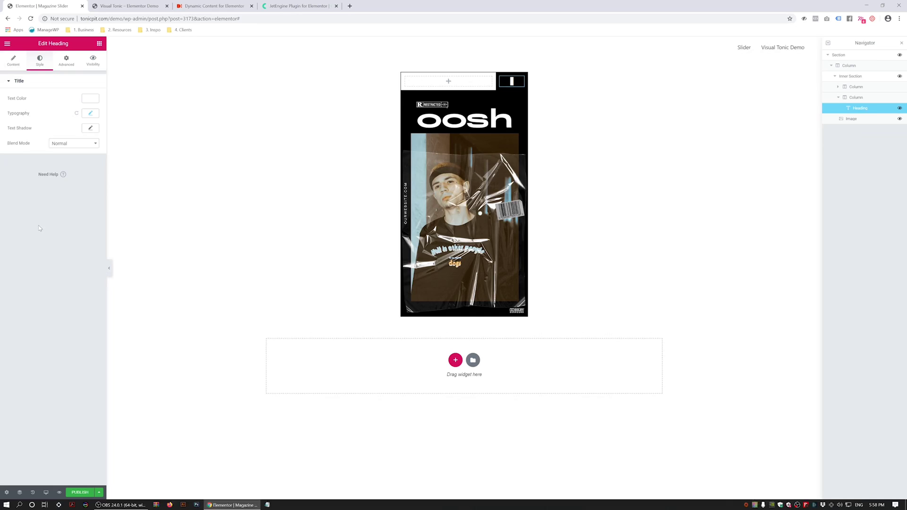
- Add a Heading widget titled Edition to the wide column of the inner section and set its text color to black
{"action": "left_click", "coordinate": [99, 43]}
{"action": "left_click_drag", "start_coordinate": [77, 118], "coordinate": [448, 83]}
{"action": "triple_click", "coordinate": [52, 113]}
{"action": "type", "text": "Edition"}
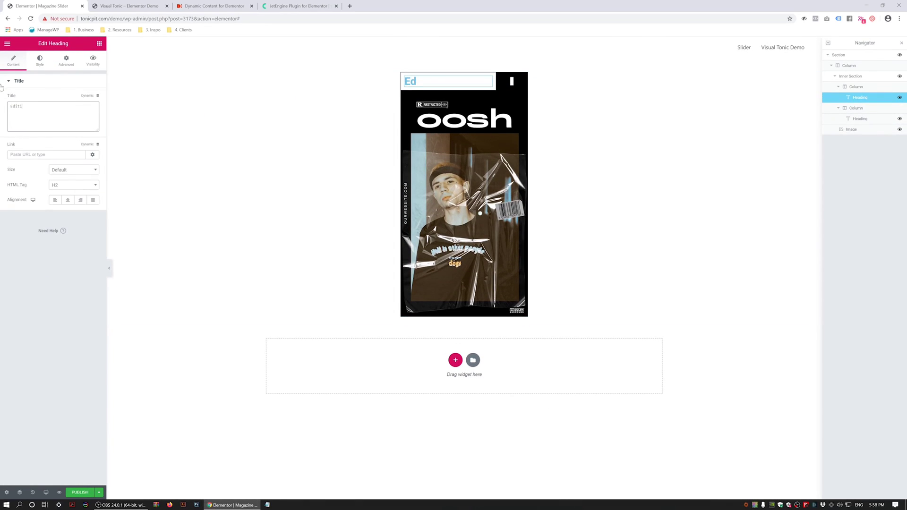
{"action": "left_click", "coordinate": [40, 60]}
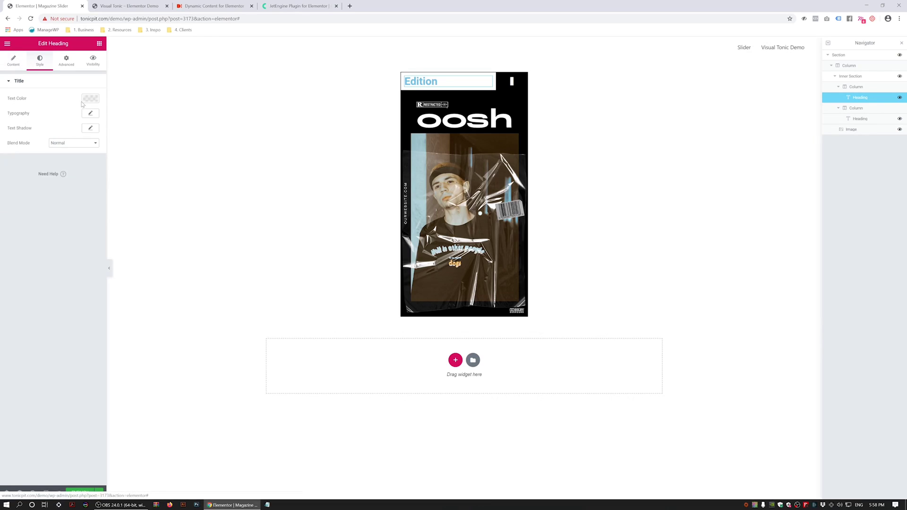
{"action": "left_click", "coordinate": [91, 99]}
{"action": "left_click_drag", "start_coordinate": [48, 136], "coordinate": [24, 204]}
- Set the Edition heading's typography to titling-gothic-fb-extended, weight 600, Uppercase, with a size of 21 px
{"action": "left_click", "coordinate": [90, 114]}
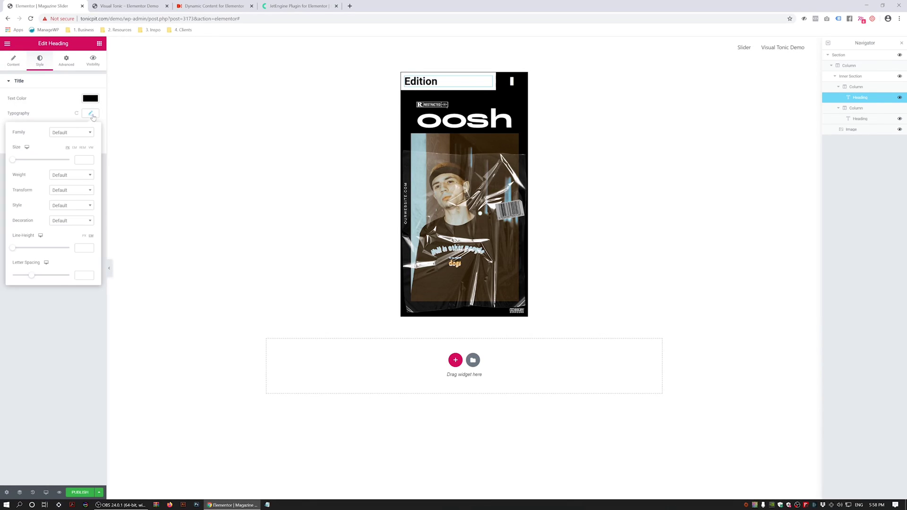
{"action": "left_click", "coordinate": [67, 133]}
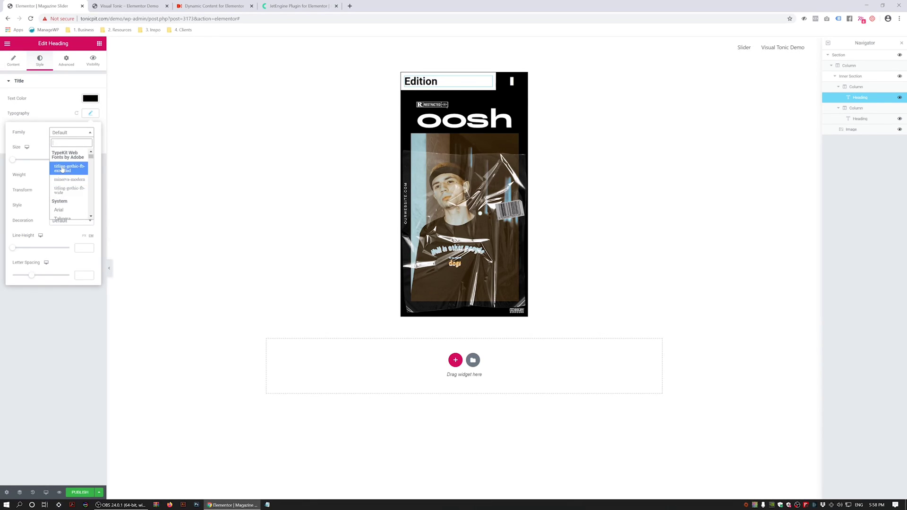
{"action": "left_click", "coordinate": [53, 168]}
{"action": "left_click", "coordinate": [53, 174]}
{"action": "left_click", "coordinate": [65, 212]}
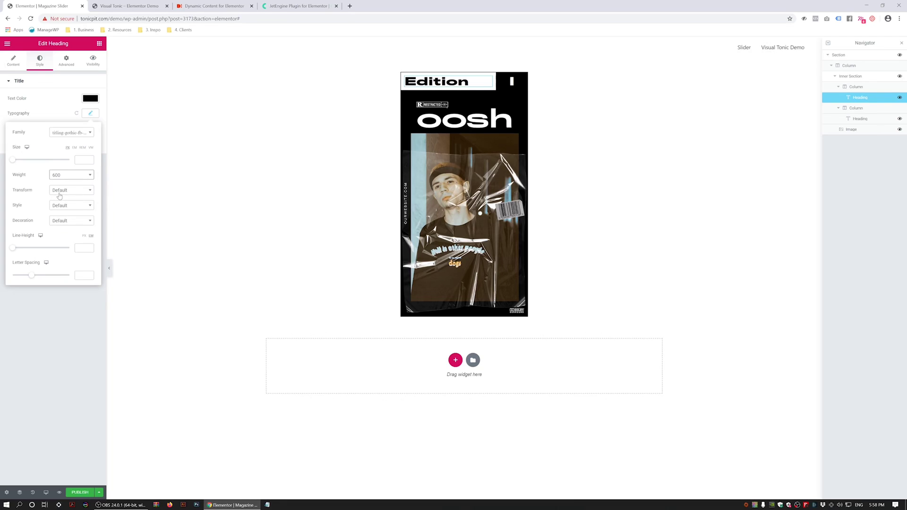
{"action": "left_click", "coordinate": [63, 191]}
{"action": "left_click", "coordinate": [67, 219]}
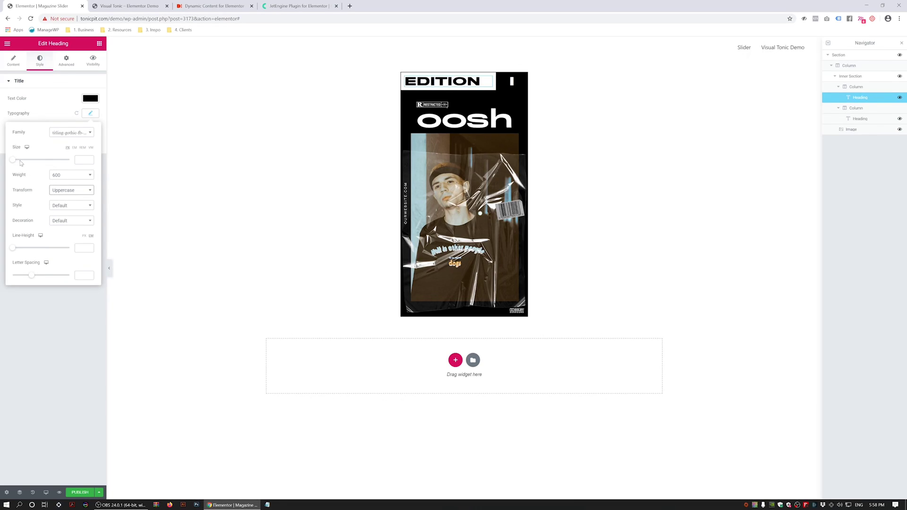
{"action": "left_click_drag", "start_coordinate": [21, 163], "coordinate": [20, 162]}
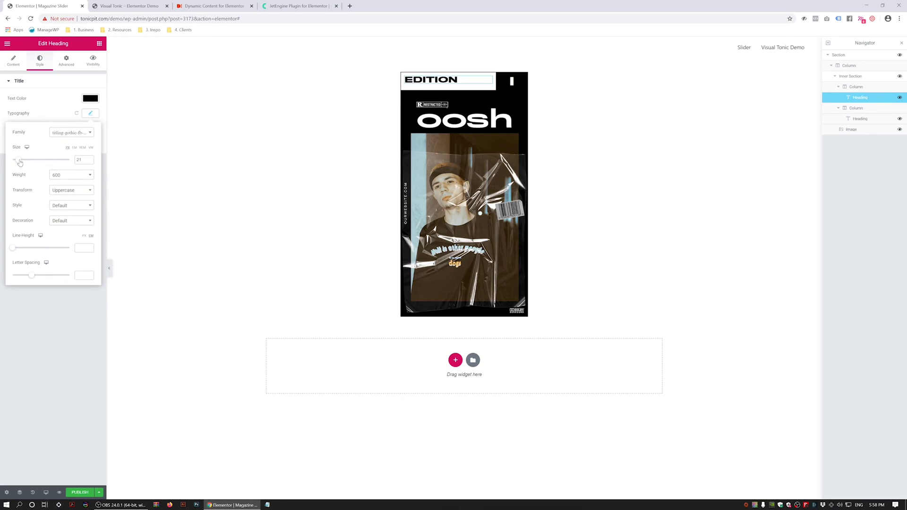
- Set the vertical alignment of both inner section columns to Middle
{"action": "left_click", "coordinate": [405, 77]}
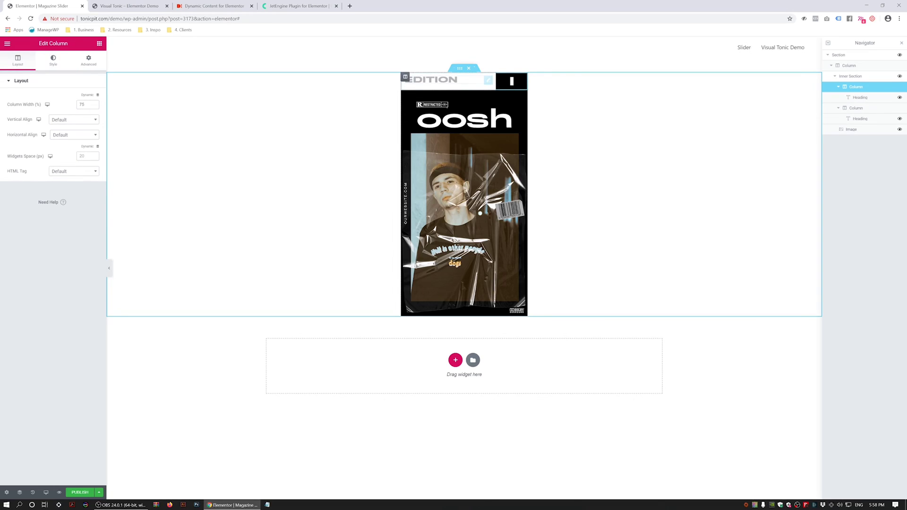
{"action": "left_click", "coordinate": [49, 119]}
{"action": "left_click", "coordinate": [62, 151]}
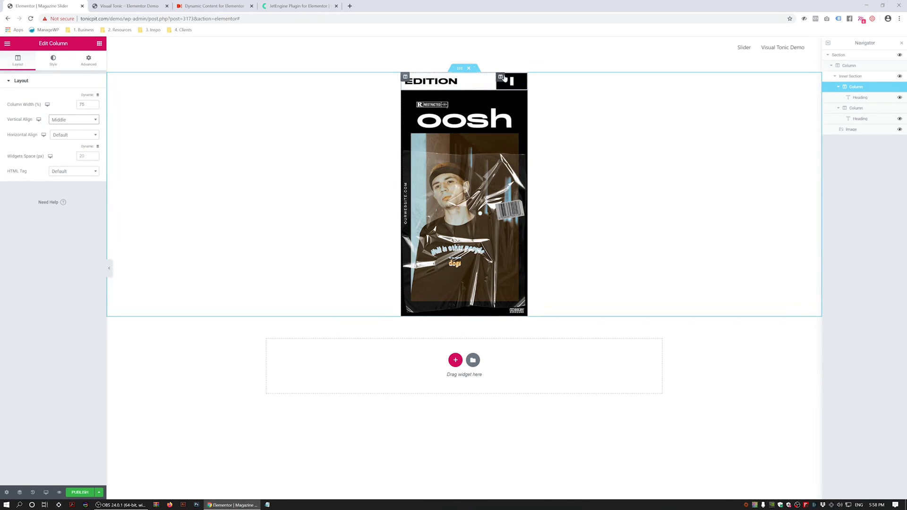
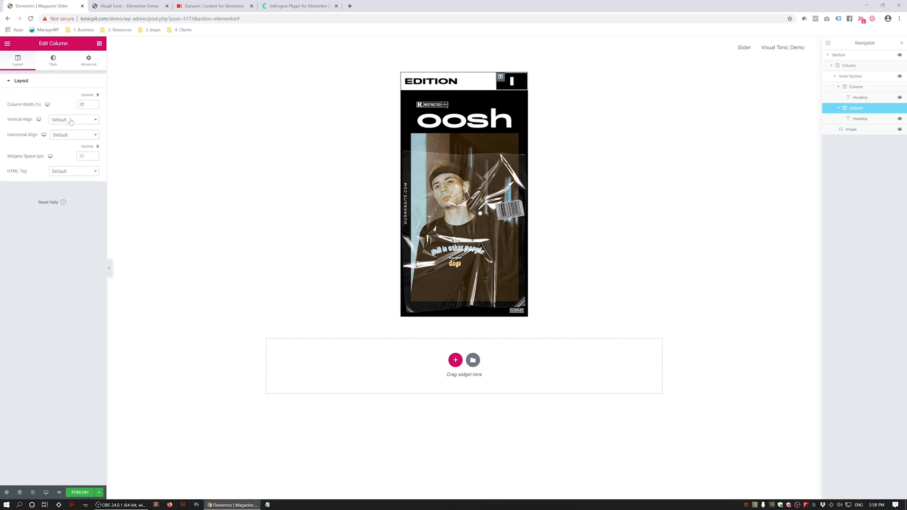
{"action": "left_click", "coordinate": [61, 148]}
- In the mobile preview, set the Edition column's width to 75% and the number column's to 25%, returning to the desktop preview
{"action": "left_click", "coordinate": [46, 493]}
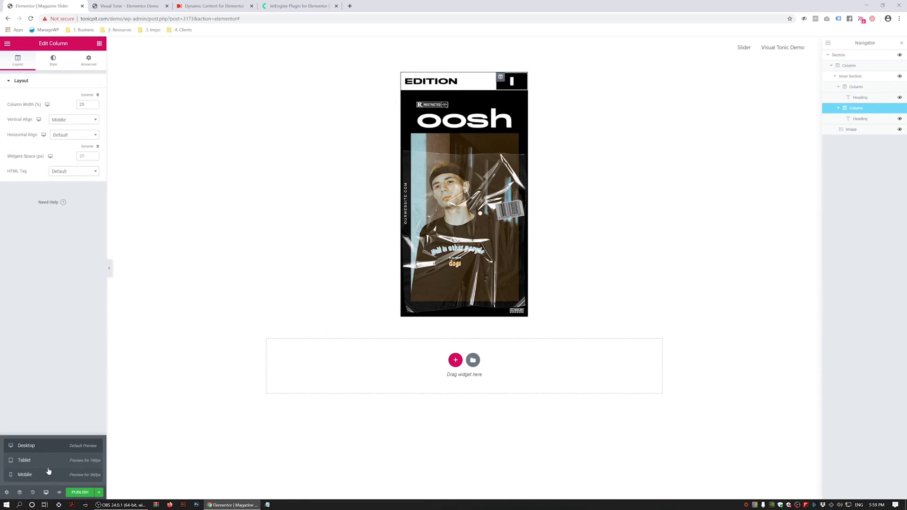
{"action": "left_click", "coordinate": [24, 461]}
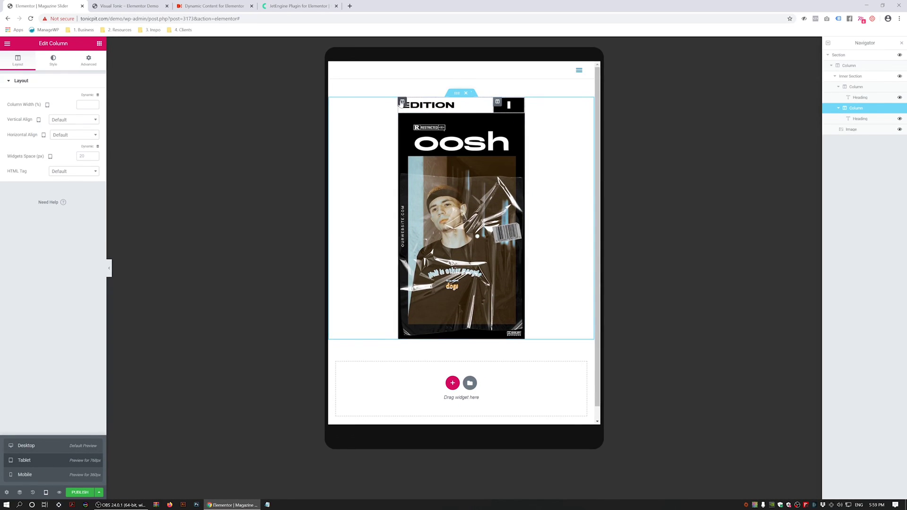
{"action": "left_click", "coordinate": [49, 475]}
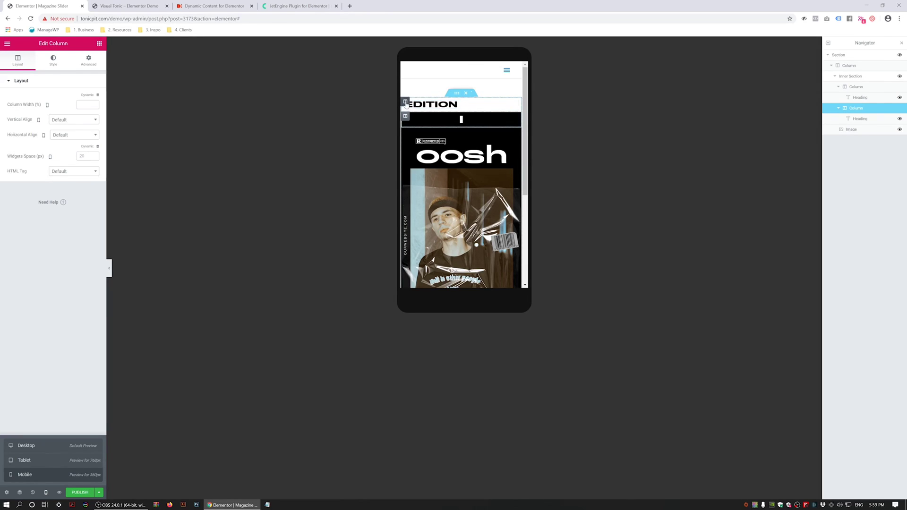
{"action": "left_click", "coordinate": [406, 102]}
{"action": "type", "text": "75"}
{"action": "left_click", "coordinate": [406, 118]}
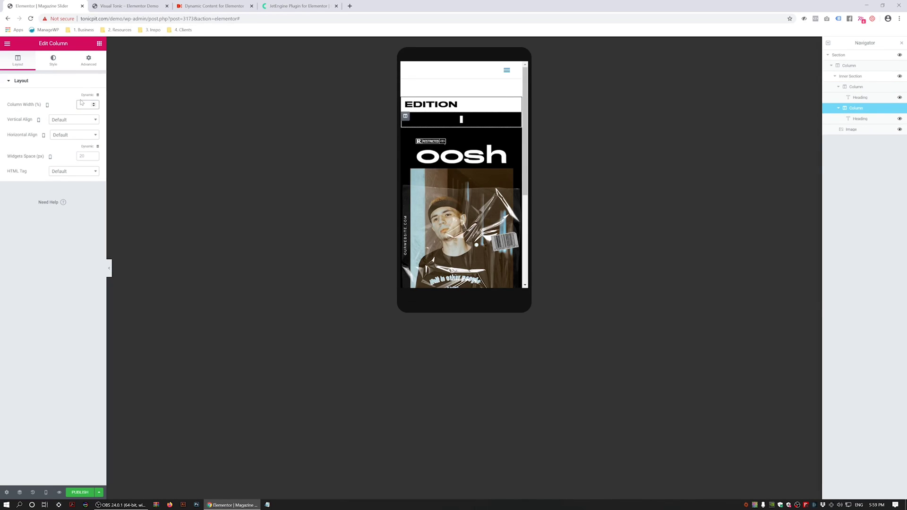
{"action": "type", "text": "25"}
{"action": "scroll", "coordinate": [459, 184], "scroll_direction": "down", "scroll_amount": 3}
{"action": "scroll", "coordinate": [459, 184], "scroll_direction": "up", "scroll_amount": 3}
{"action": "left_click", "coordinate": [46, 493]}
{"action": "left_click", "coordinate": [47, 445]}
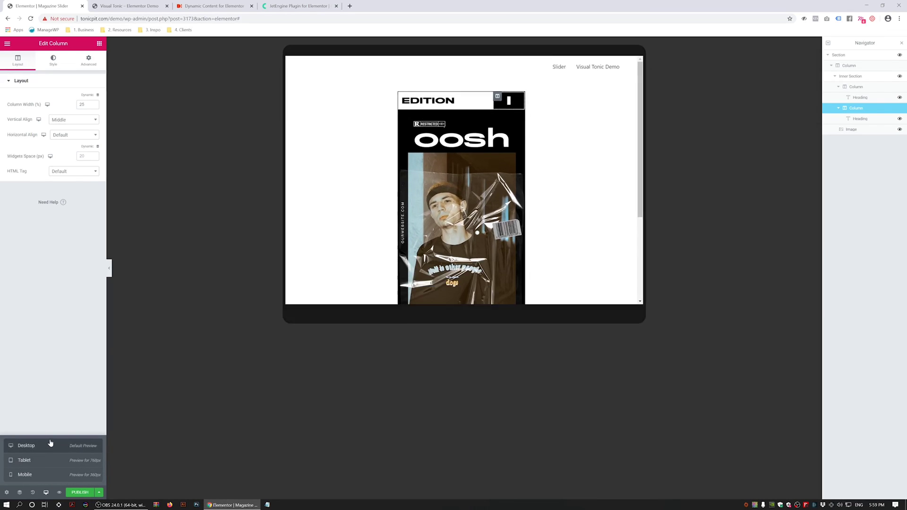
- Set the outer section's top margin to 0 and link its margin values
{"action": "right_click", "coordinate": [201, 124]}
{"action": "left_click", "coordinate": [207, 130]}
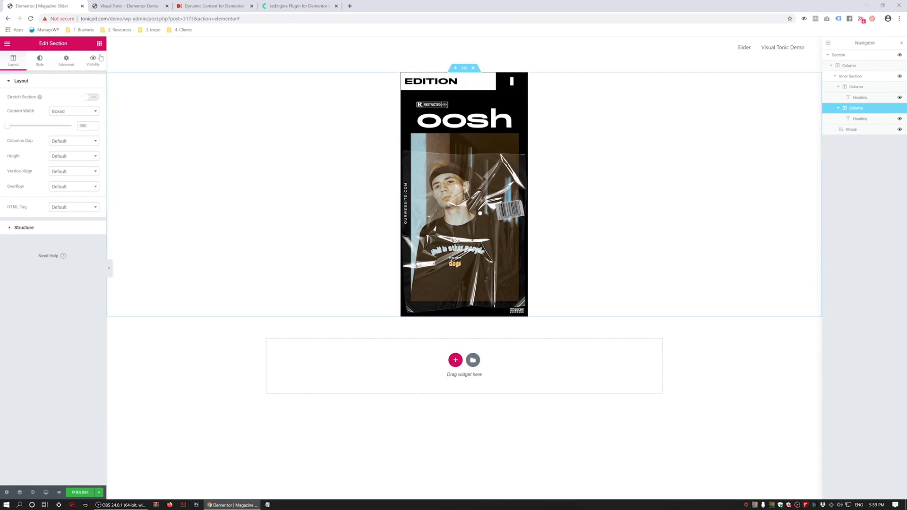
{"action": "left_click", "coordinate": [66, 61]}
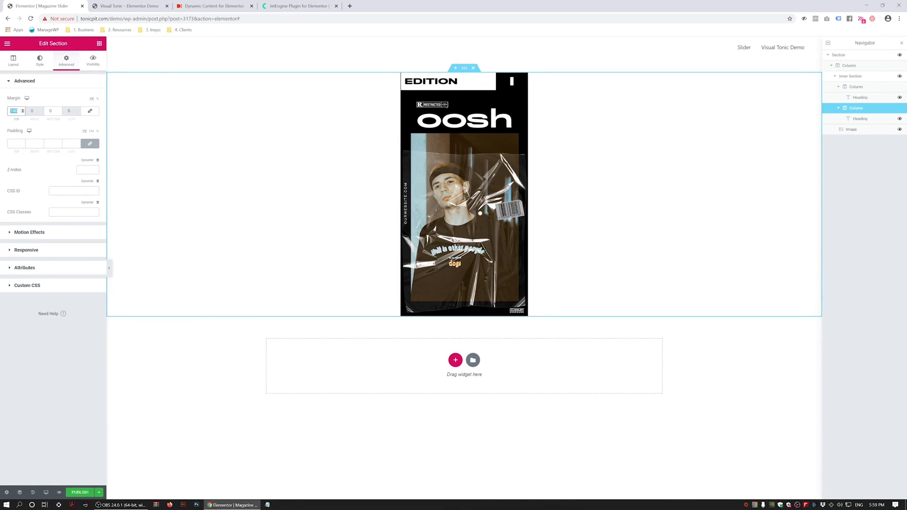
{"action": "type", "text": "0"}
{"action": "left_click", "coordinate": [90, 111]}
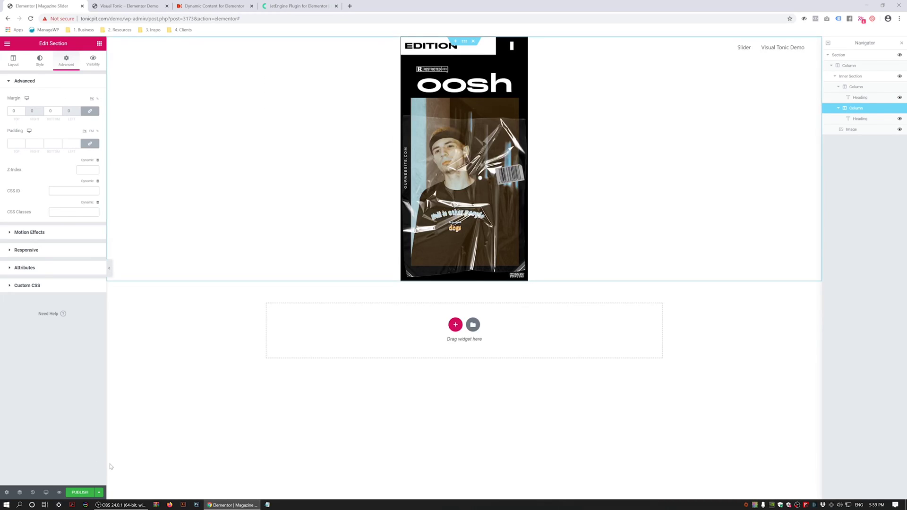
- Clear the outer section's boxed content width and publish the template
{"action": "left_click", "coordinate": [6, 492]}
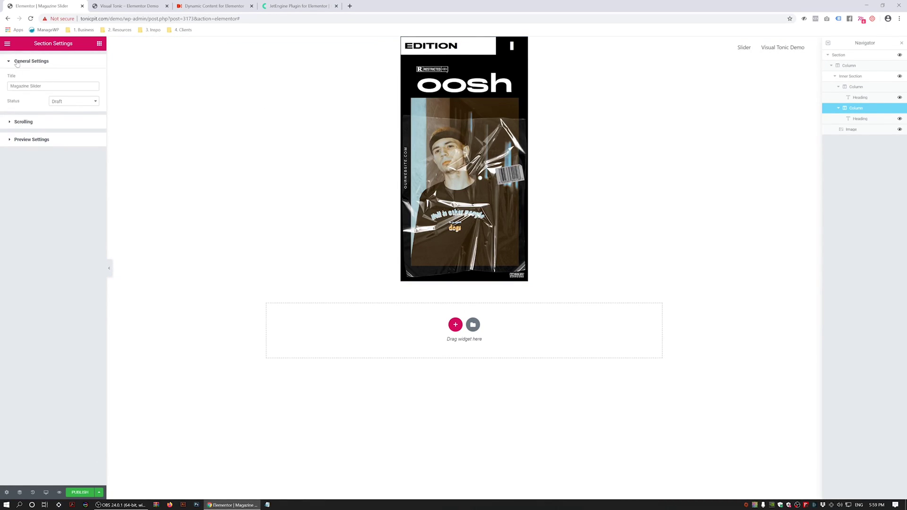
{"action": "left_click", "coordinate": [241, 122]}
{"action": "left_click", "coordinate": [15, 62]}
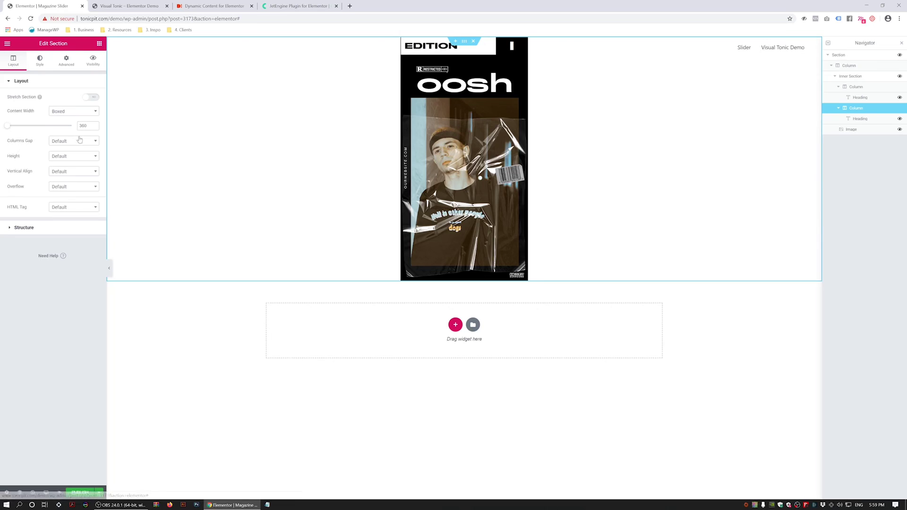
{"action": "key", "text": "BackSpace"}
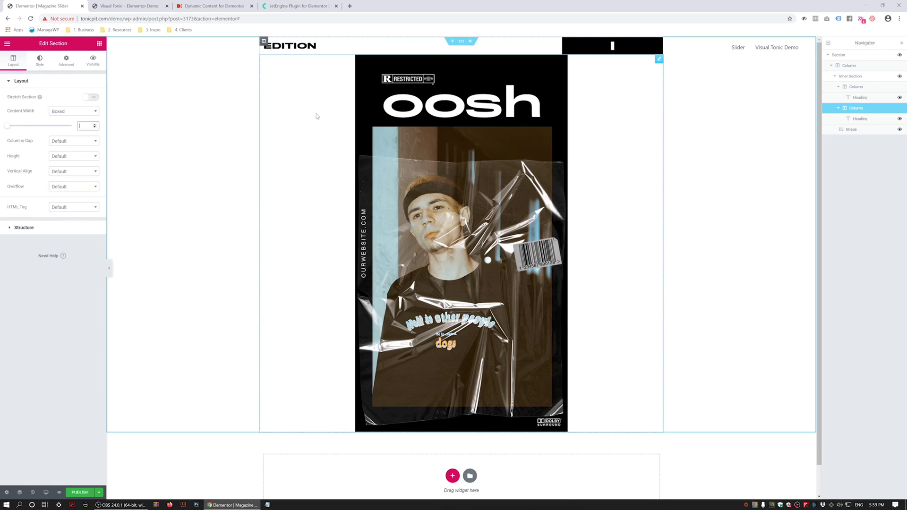
{"action": "left_click", "coordinate": [86, 493]}
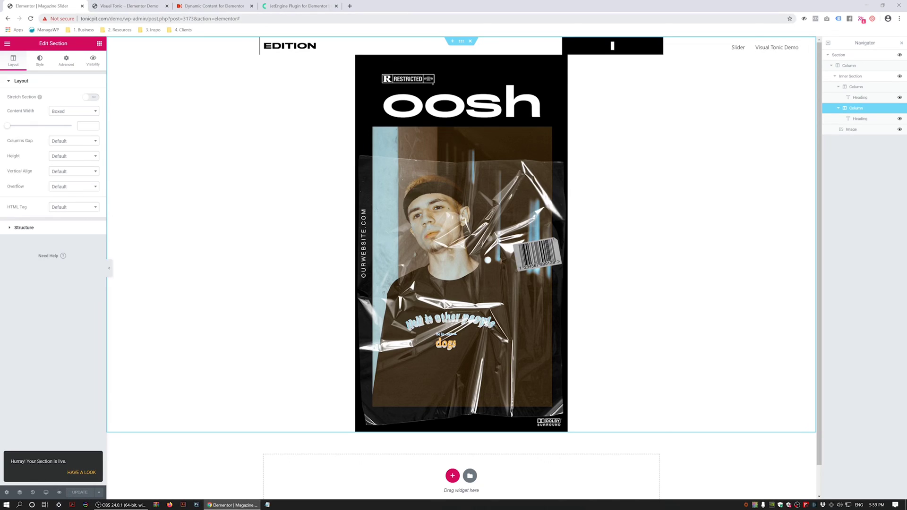
- Go to the WordPress Pages list and open the Slider page for editing with Elementor in a new tab
{"action": "left_click_drag", "start_coordinate": [149, 18], "coordinate": [240, 19]}
{"action": "key", "text": "BackSpace"}
{"action": "key", "text": "Return"}
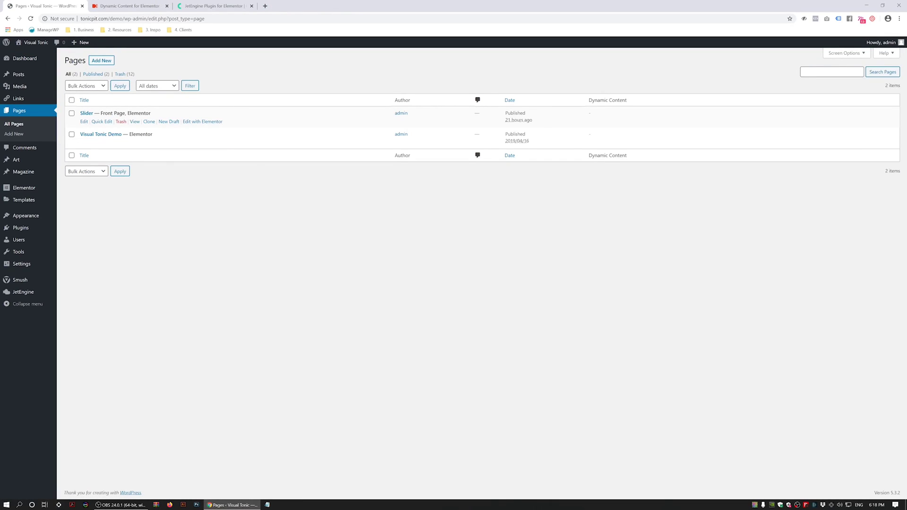
{"action": "right_click", "coordinate": [196, 124]}
{"action": "left_click", "coordinate": [215, 128]}
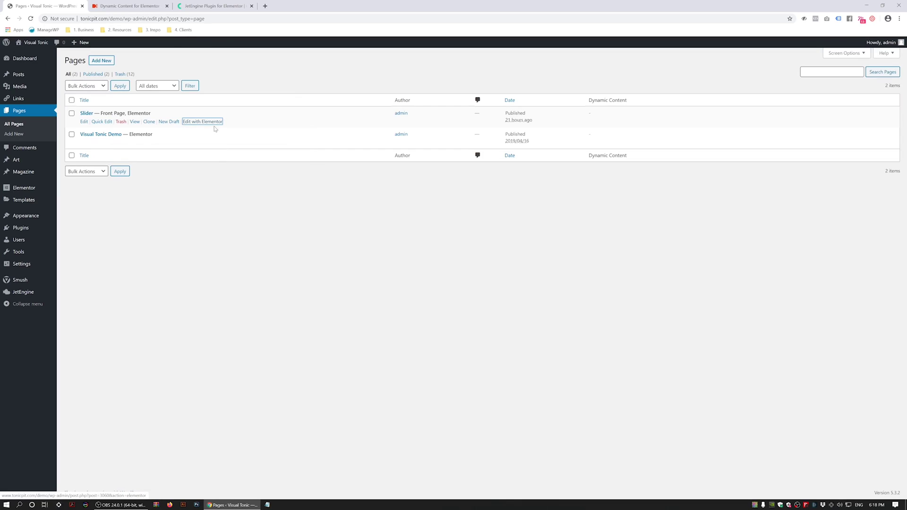
{"action": "left_click", "coordinate": [111, 2]}
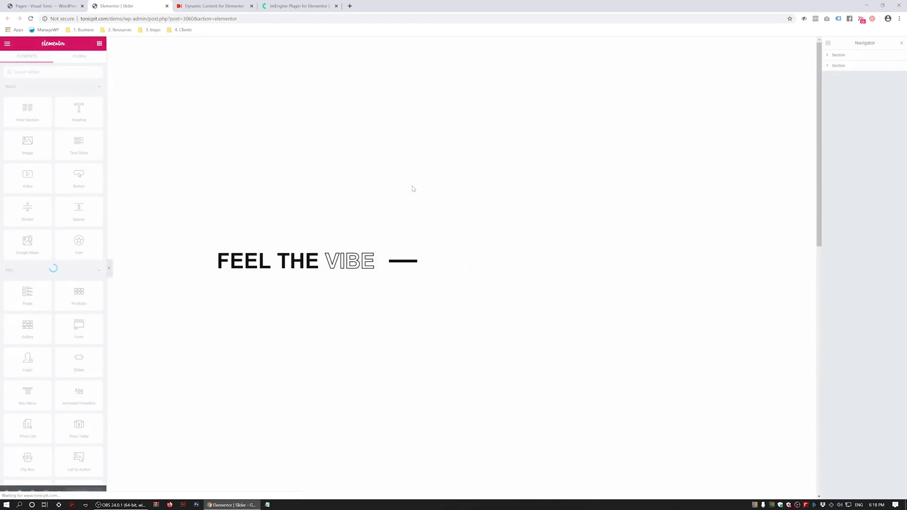
- Add a Dynamic Posts widget to the first section's column, directly below the inner section holding the FEEL THE VIBE heading
{"action": "left_click", "coordinate": [462, 41]}
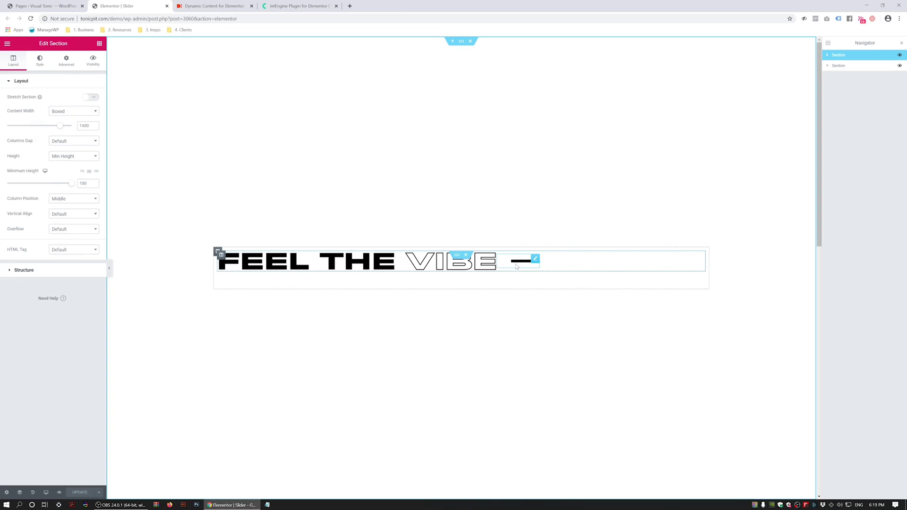
{"action": "left_click", "coordinate": [8, 45]}
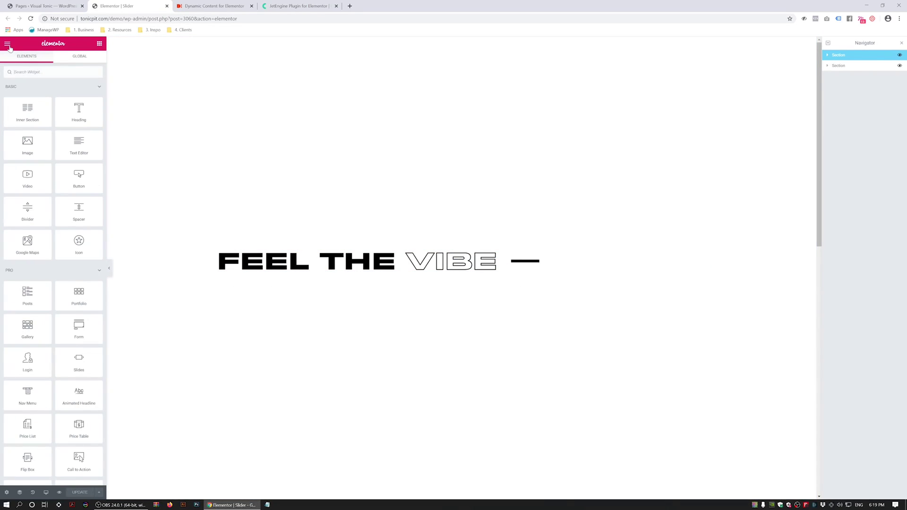
{"action": "type", "text": "dyn"}
{"action": "left_click_drag", "start_coordinate": [95, 193], "coordinate": [321, 262]}
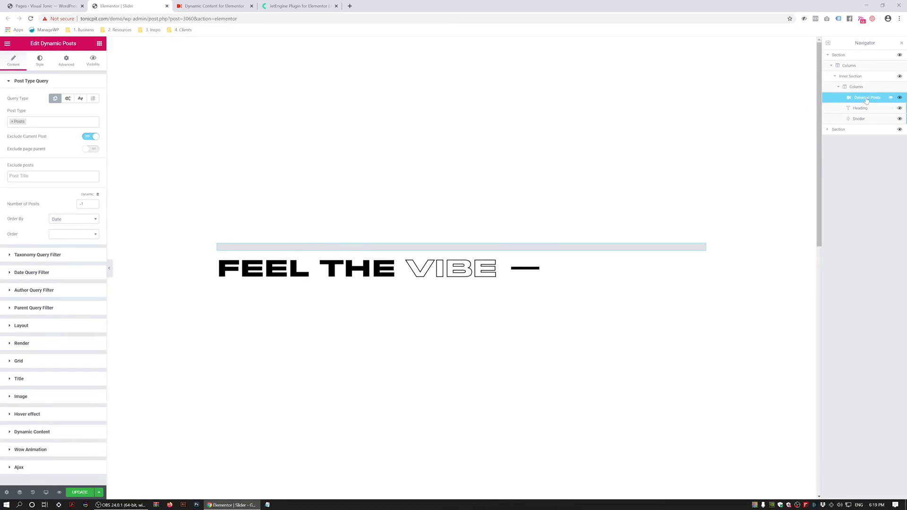
{"action": "left_click_drag", "start_coordinate": [865, 101], "coordinate": [851, 81]}
{"action": "left_click", "coordinate": [835, 87]}
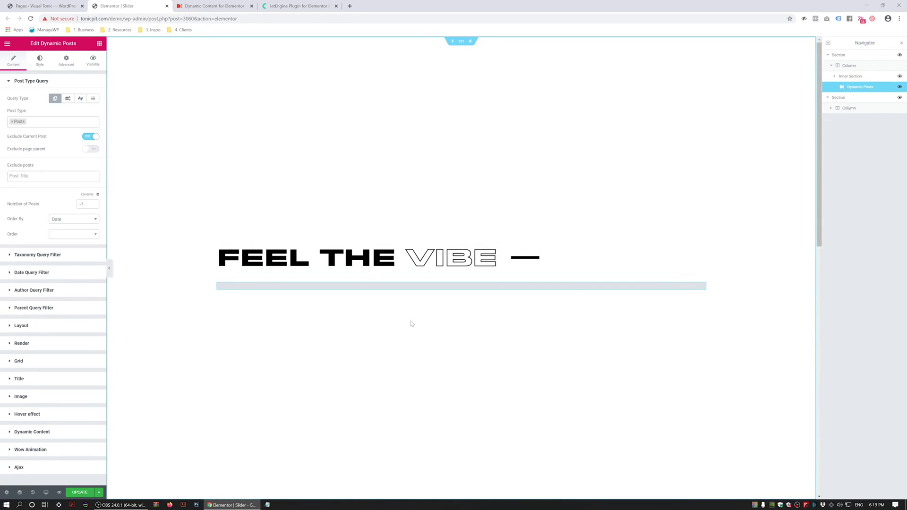
- Set the Dynamic Posts query's post type to Magazine only, removing Posts
{"action": "left_click", "coordinate": [29, 121]}
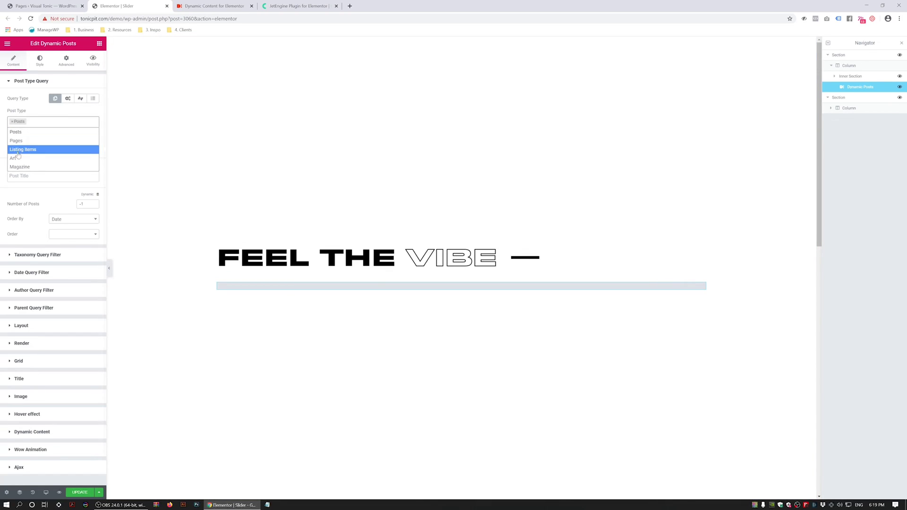
{"action": "left_click", "coordinate": [34, 166]}
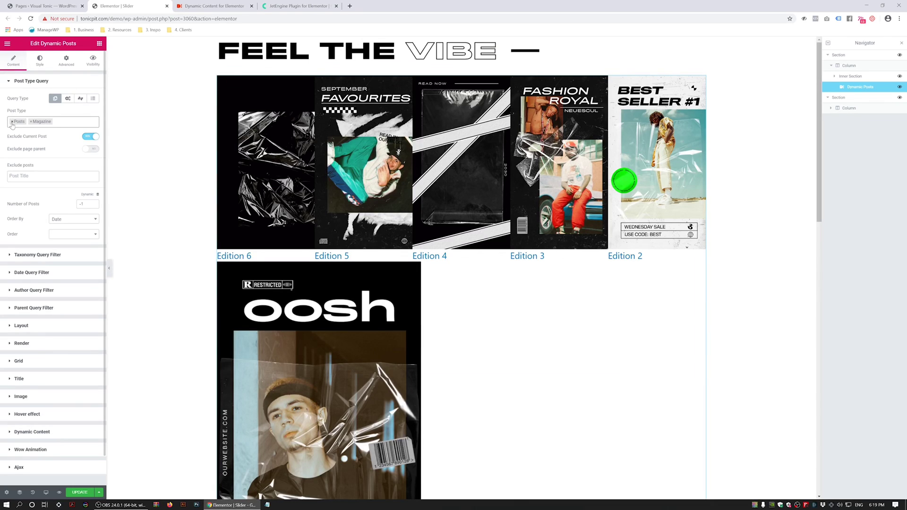
{"action": "left_click", "coordinate": [12, 122]}
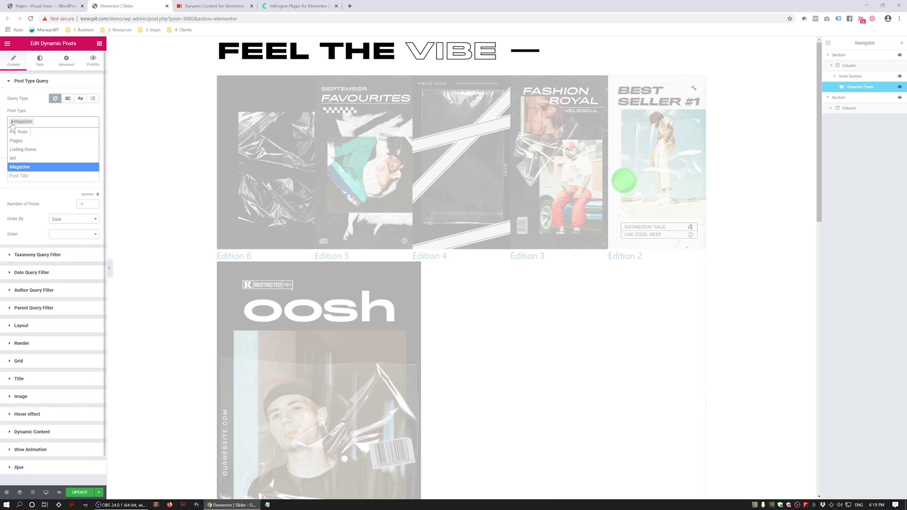
- Enable a template for the Dynamic Posts items and choose the Magazine Slider section template
{"action": "scroll", "coordinate": [30, 455], "scroll_direction": "down", "scroll_amount": 1}
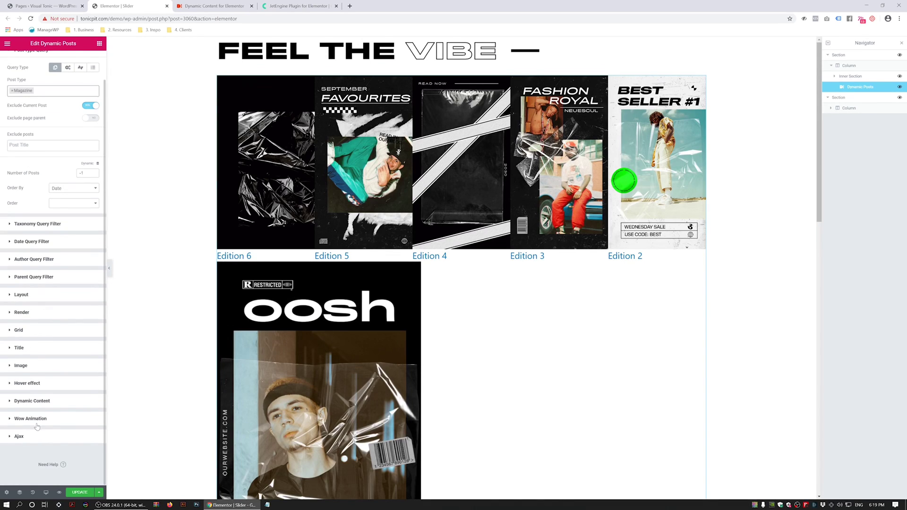
{"action": "left_click", "coordinate": [43, 402]}
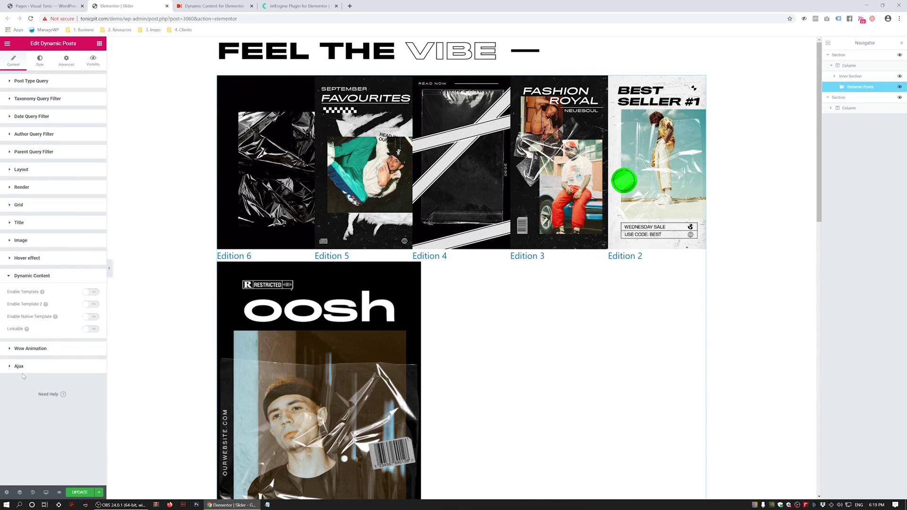
{"action": "mouse_move", "coordinate": [27, 296]}
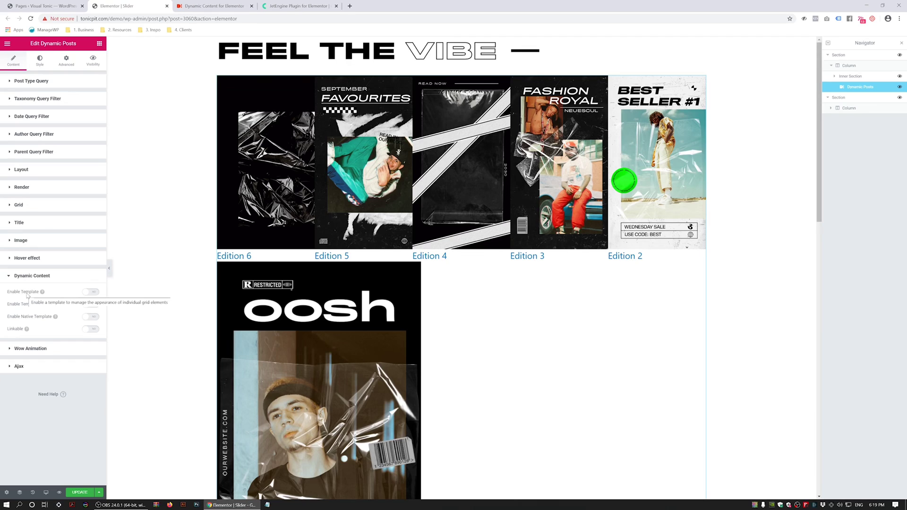
{"action": "left_click", "coordinate": [90, 292]}
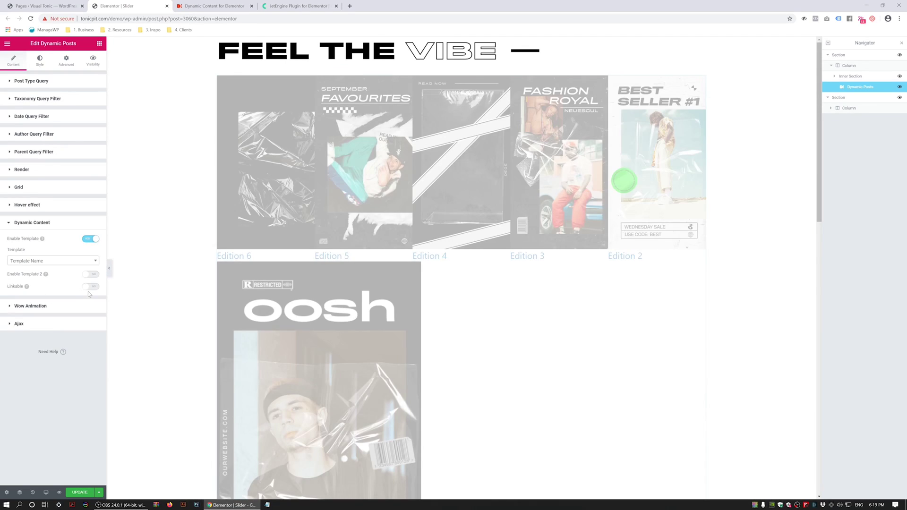
{"action": "left_click", "coordinate": [57, 262]}
{"action": "type", "text": "maga"}
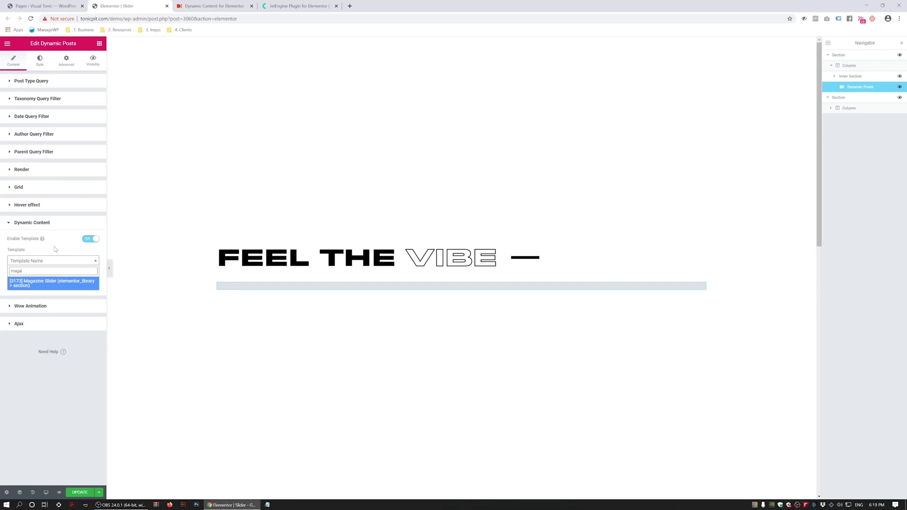
{"action": "left_click", "coordinate": [49, 285]}
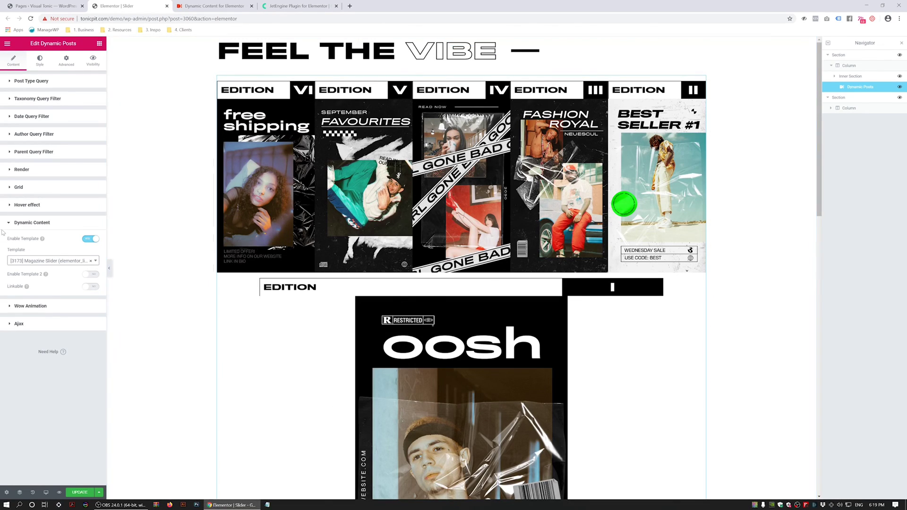
- Render the Dynamic Posts widget as Swiper (carousel) and set Slides Per View to 4
{"action": "left_click", "coordinate": [31, 223]}
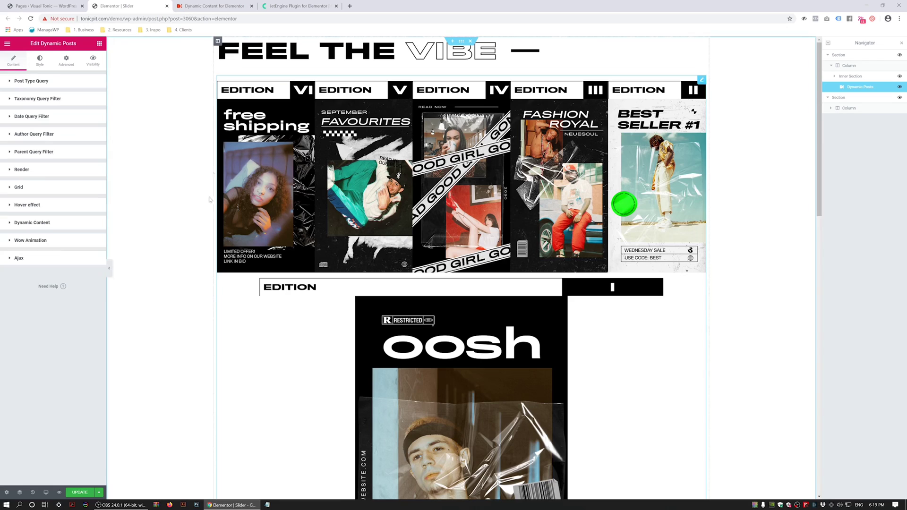
{"action": "left_click", "coordinate": [35, 169]}
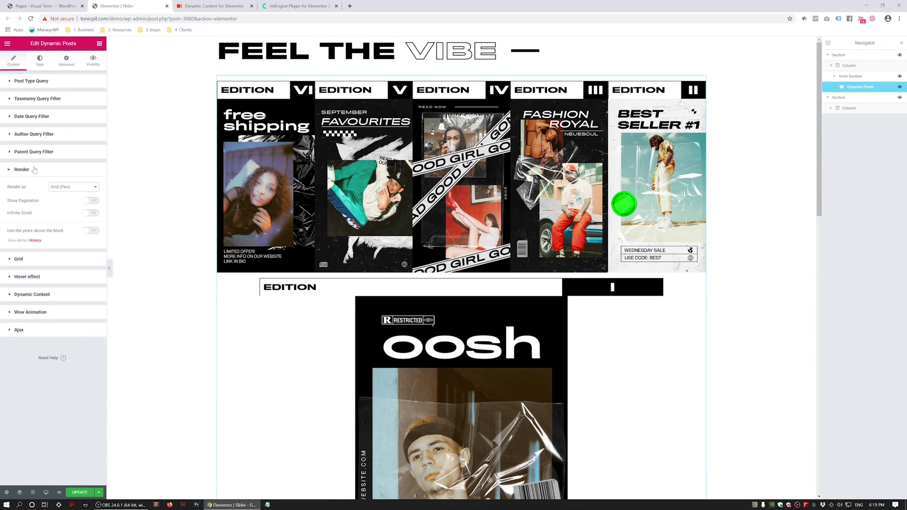
{"action": "left_click", "coordinate": [69, 187]}
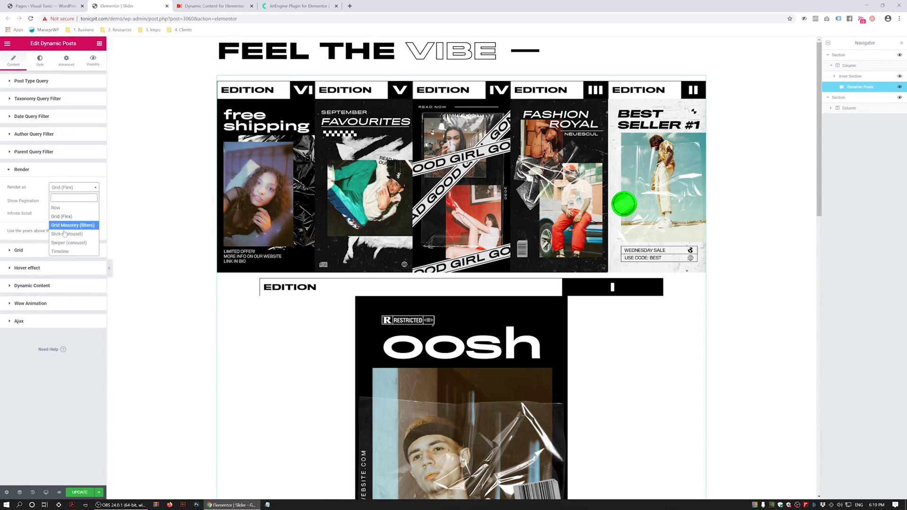
{"action": "left_click", "coordinate": [69, 243]}
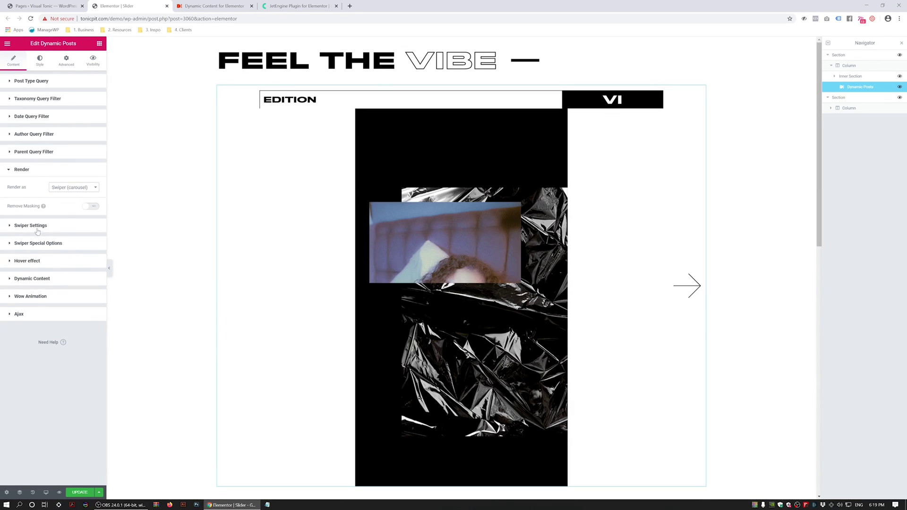
{"action": "left_click", "coordinate": [43, 227]}
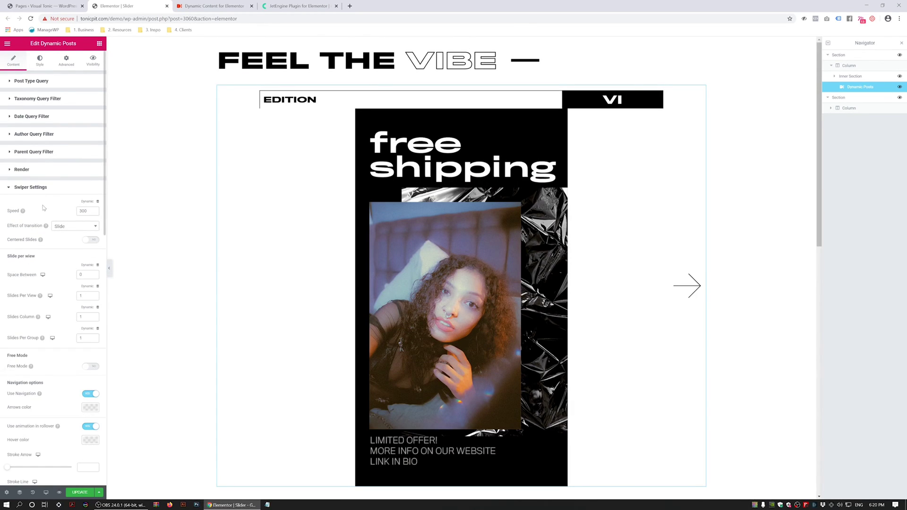
{"action": "type", "text": "4"}
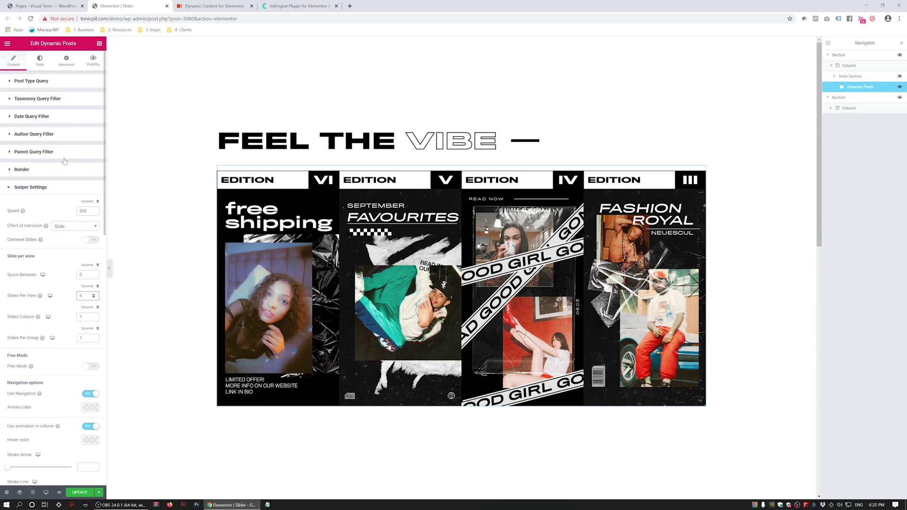
- Turn on Remove Masking for the Dynamic Posts carousel and set the Space Between slides to 40
{"action": "left_click", "coordinate": [19, 169]}
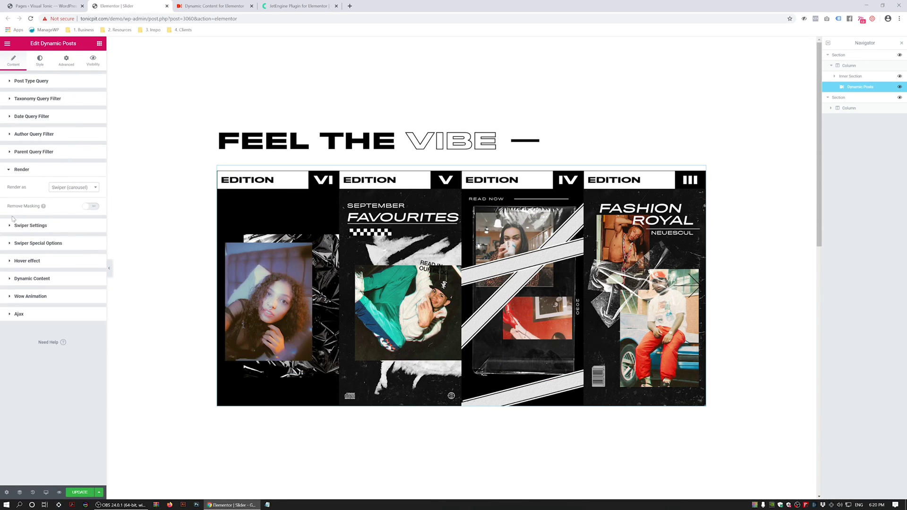
{"action": "left_click", "coordinate": [90, 206]}
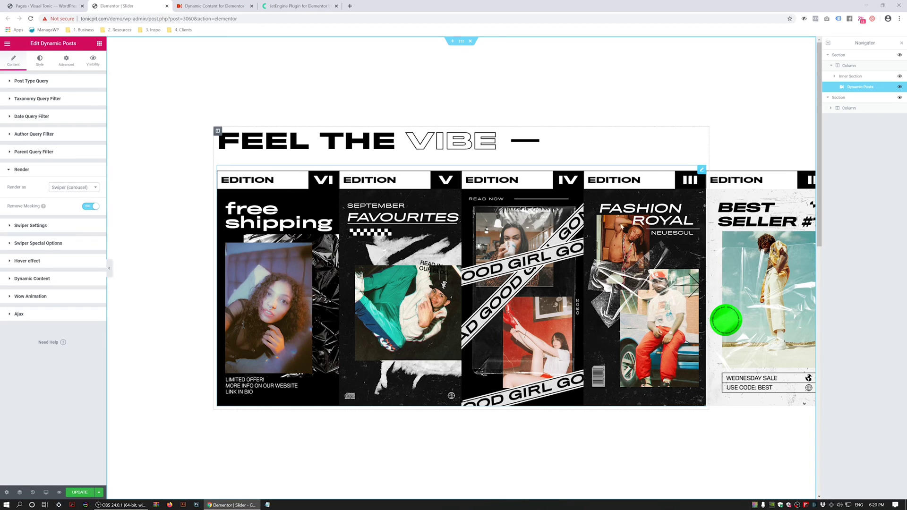
{"action": "left_click", "coordinate": [44, 228]}
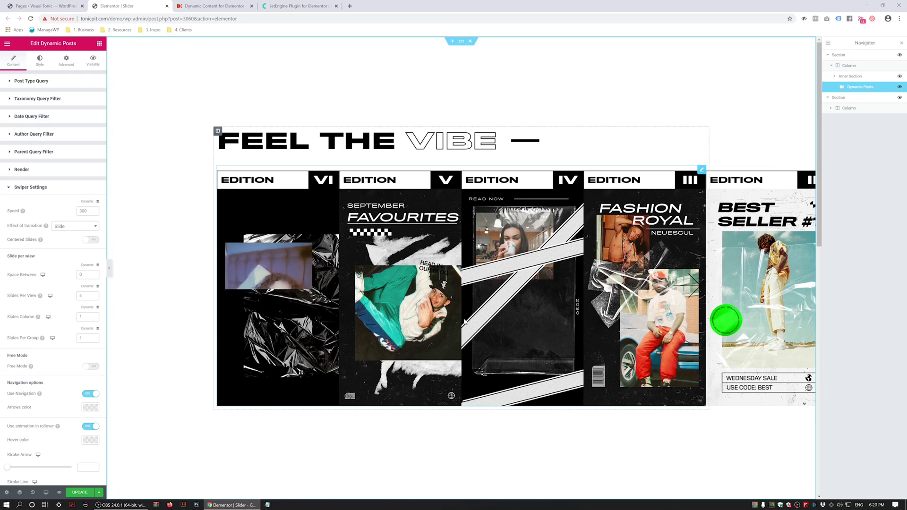
{"action": "left_click", "coordinate": [69, 275]}
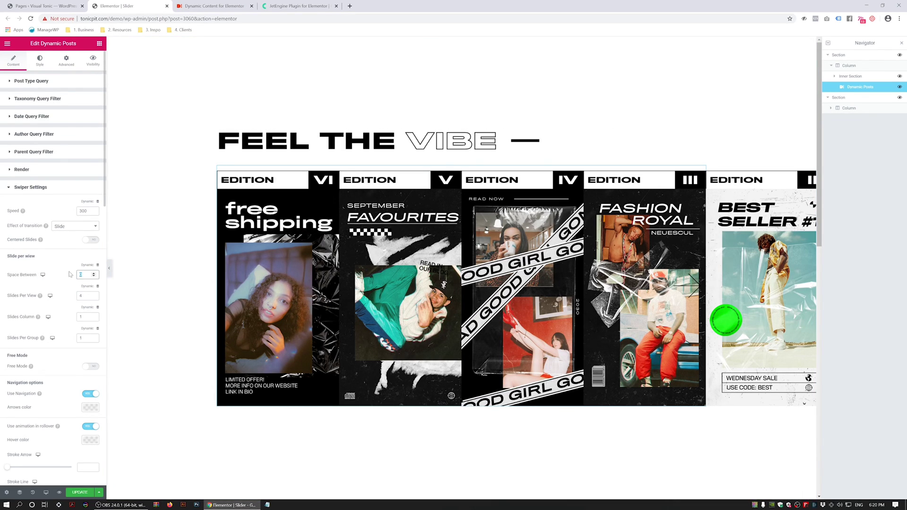
{"action": "type", "text": "40"}
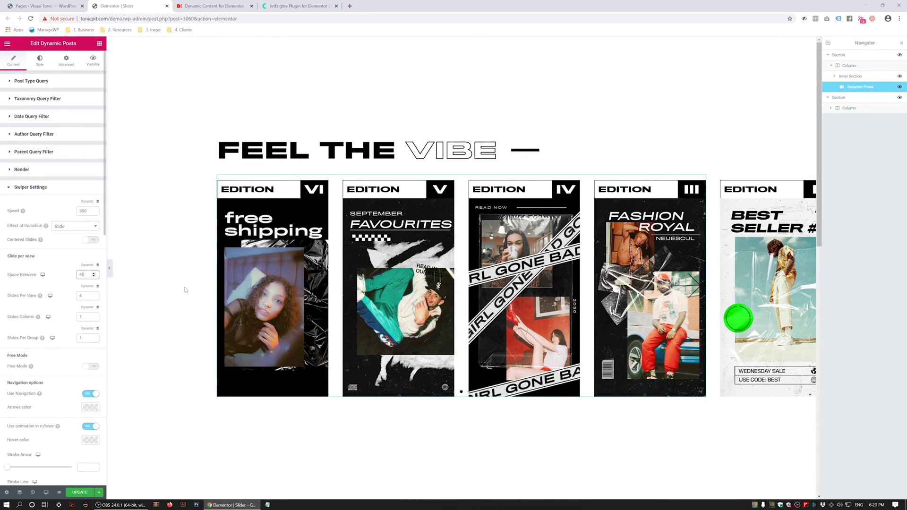
{"action": "scroll", "coordinate": [186, 290], "scroll_direction": "down", "scroll_amount": 2}
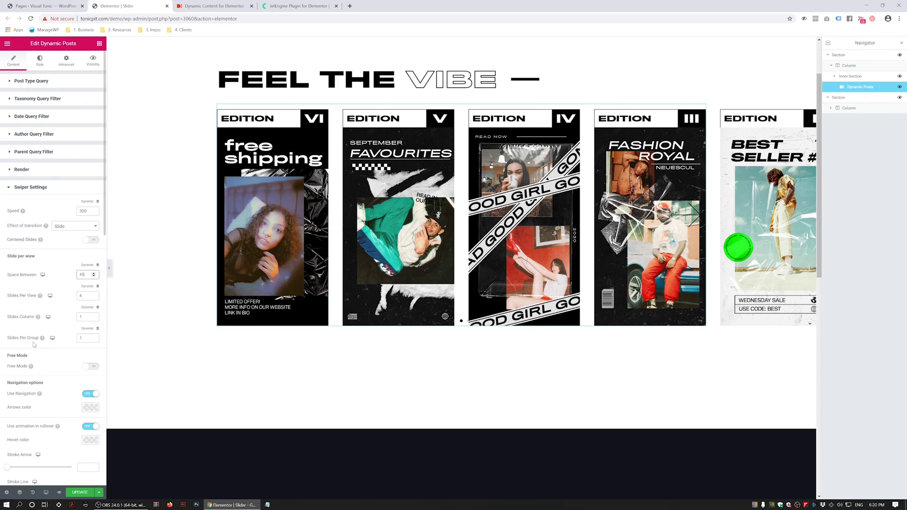
- Set the carousel's navigation arrows to Stroke Arrow 4, Stroke Line 4, Vertical Position 112 and Scale 0.88
{"action": "left_click", "coordinate": [82, 338]}
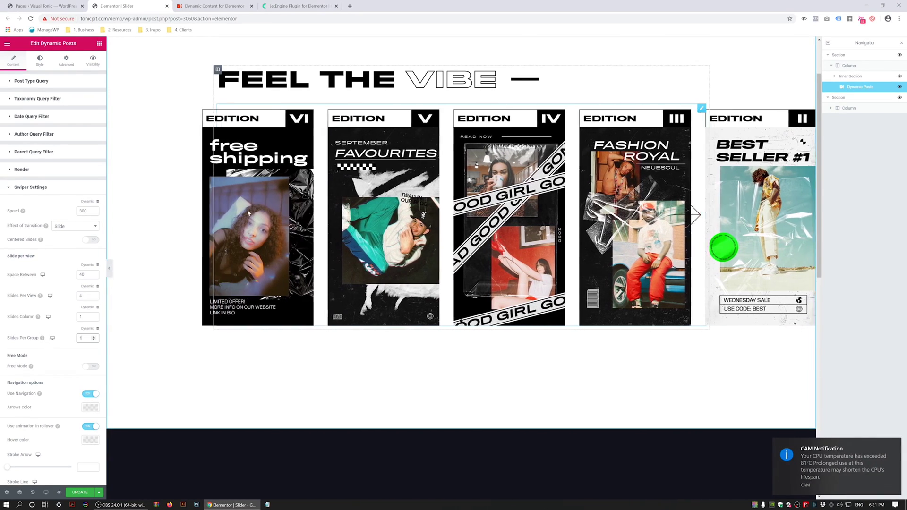
{"action": "scroll", "coordinate": [40, 339], "scroll_direction": "down", "scroll_amount": 5}
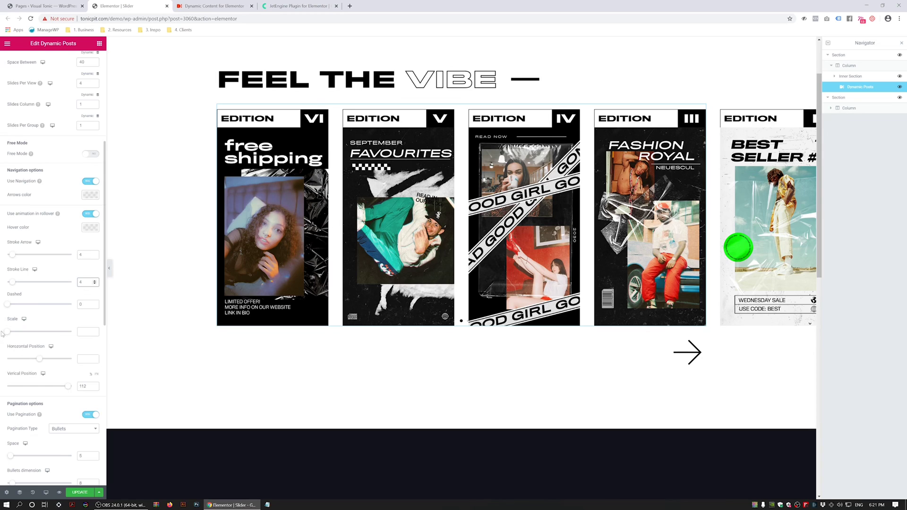
{"action": "left_click_drag", "start_coordinate": [30, 335], "coordinate": [33, 333]}
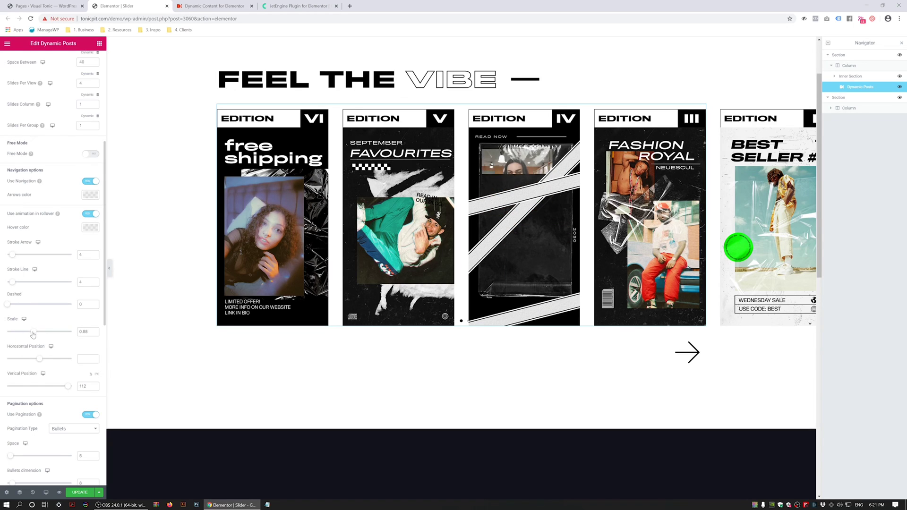
- Test the restyled navigation arrows by moving the carousel forward and back in the editor
{"action": "left_click", "coordinate": [689, 354]}
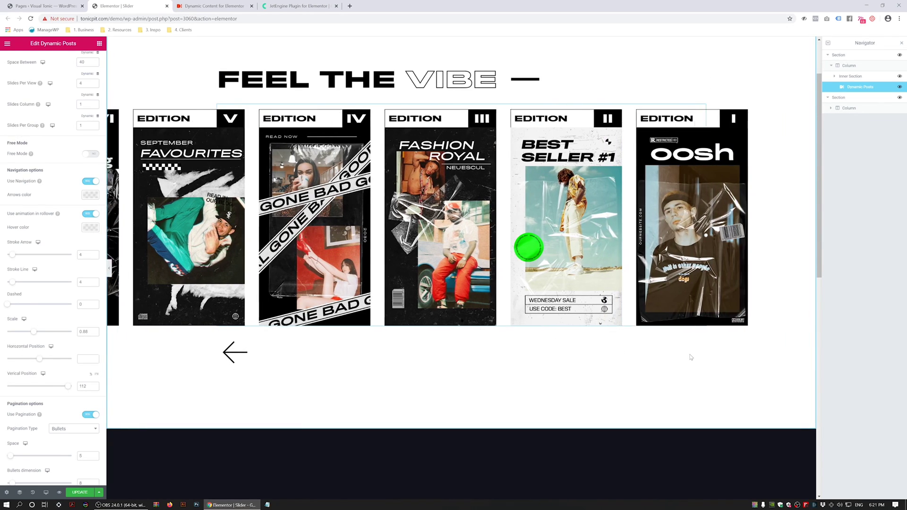
{"action": "left_click", "coordinate": [240, 361]}
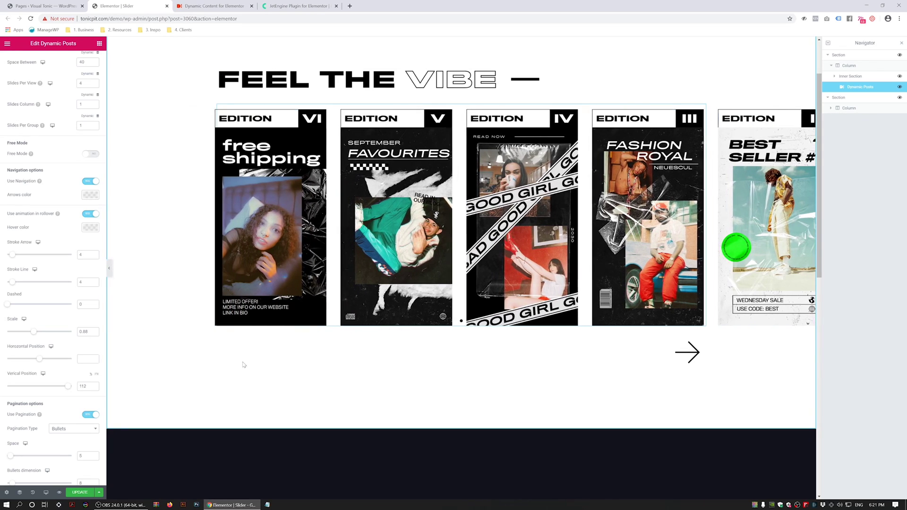
{"action": "left_click", "coordinate": [245, 361]}
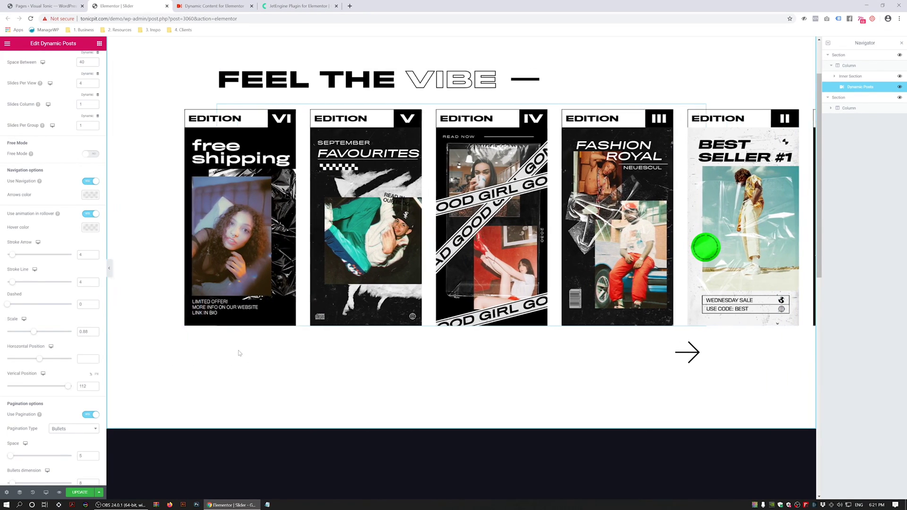
- Update the Slider page and open its preview in a new browser tab
{"action": "scroll", "coordinate": [38, 360], "scroll_direction": "down", "scroll_amount": 2}
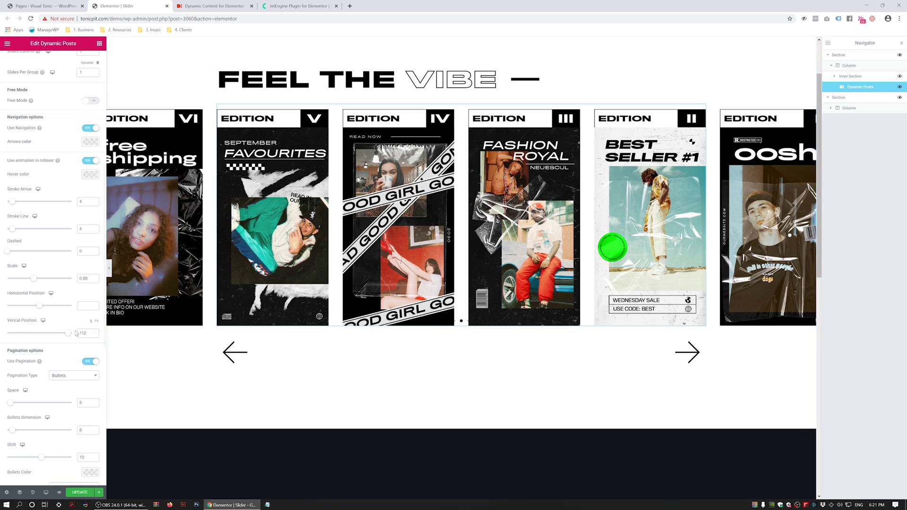
{"action": "scroll", "coordinate": [56, 449], "scroll_direction": "down", "scroll_amount": 4}
{"action": "left_click", "coordinate": [88, 493]}
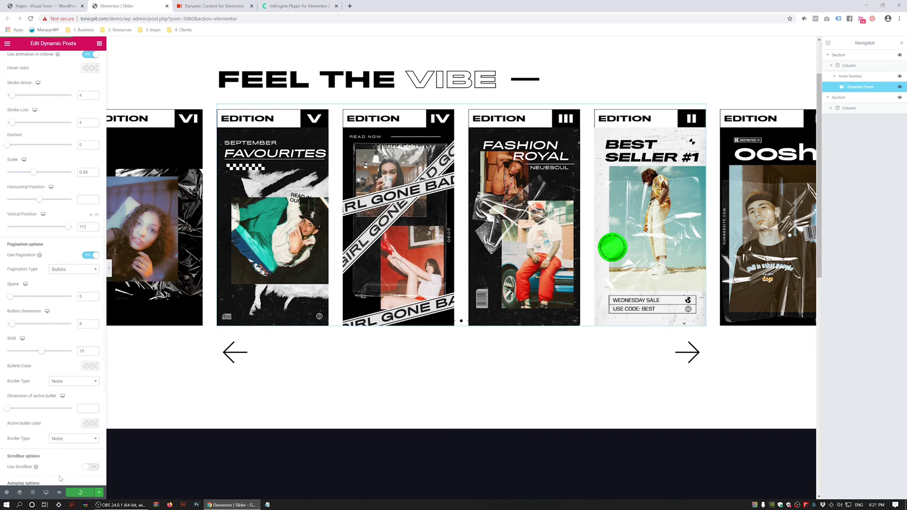
{"action": "left_click", "coordinate": [55, 6]}
{"action": "left_click", "coordinate": [115, 5]}
{"action": "left_click", "coordinate": [58, 493]}
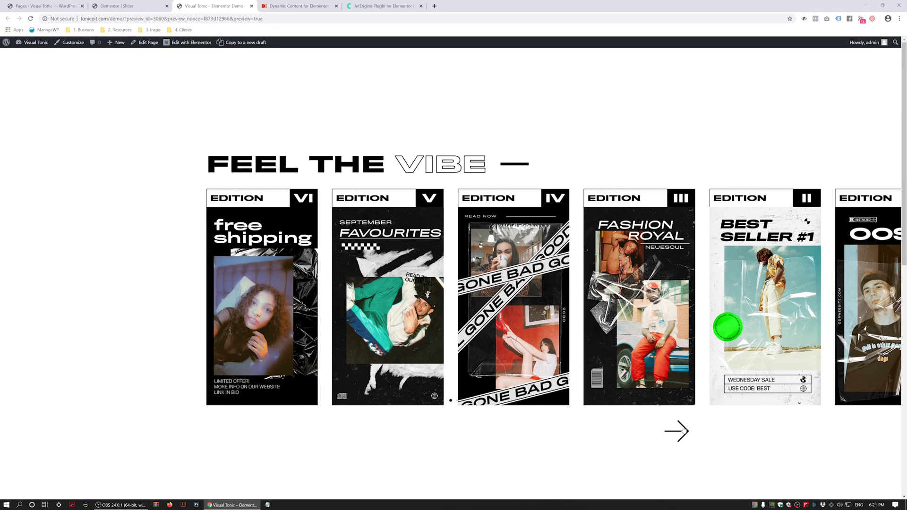
- Advance through the magazine editions with the next arrow in the page preview
{"action": "left_click", "coordinate": [676, 431]}
{"action": "left_click", "coordinate": [678, 436]}
{"action": "left_click", "coordinate": [678, 436]}
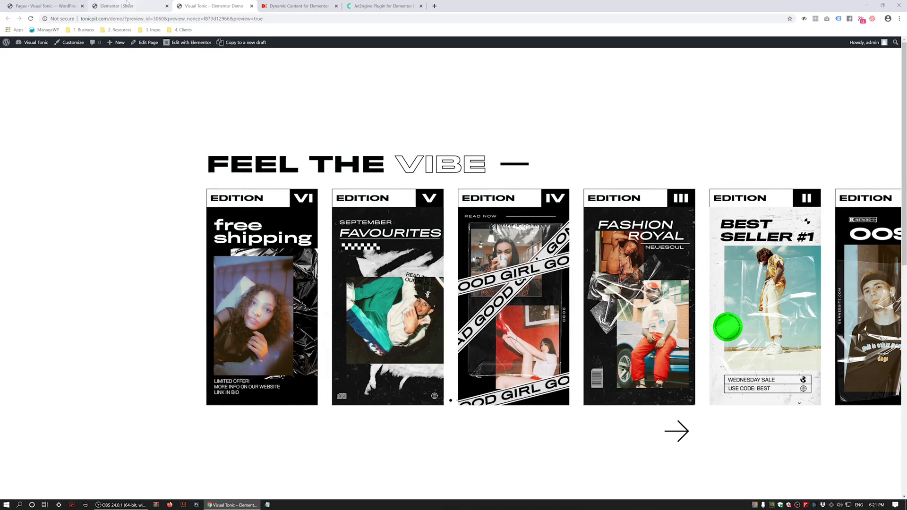
- Back in the Elementor editor, set the Dynamic Posts hover animation to Shrink and update the page
{"action": "left_click", "coordinate": [123, 6]}
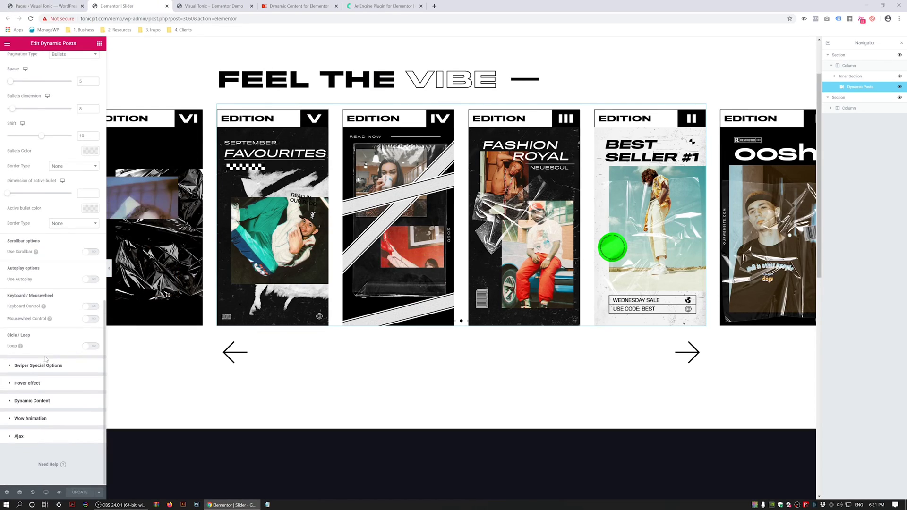
{"action": "left_click", "coordinate": [27, 439]}
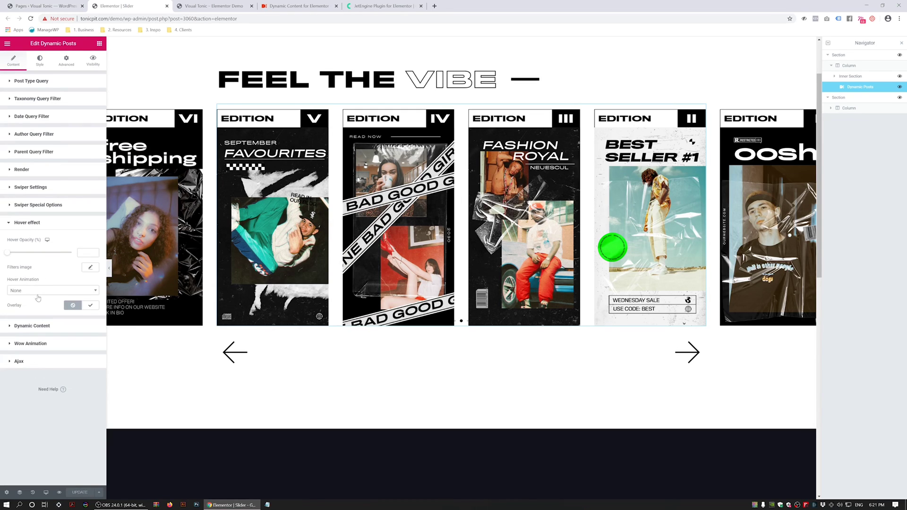
{"action": "left_click", "coordinate": [52, 290]}
{"action": "left_click", "coordinate": [29, 320]}
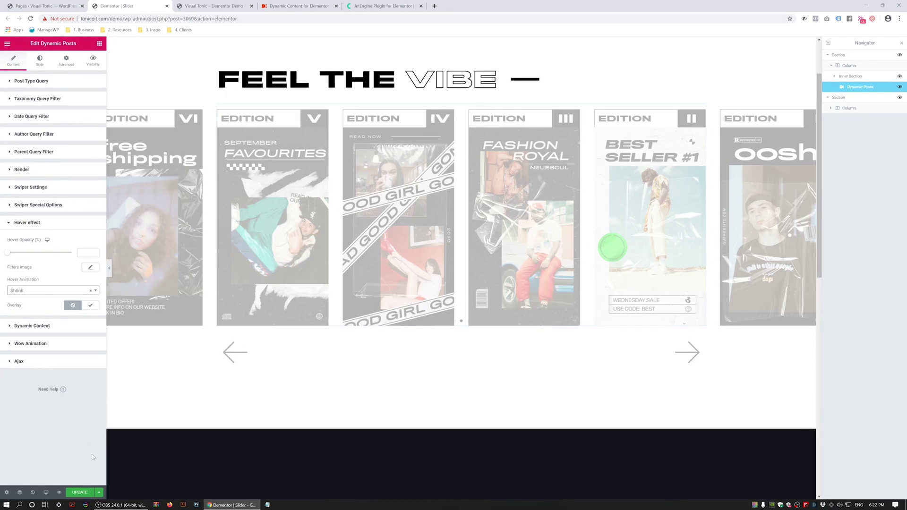
{"action": "left_click", "coordinate": [82, 494]}
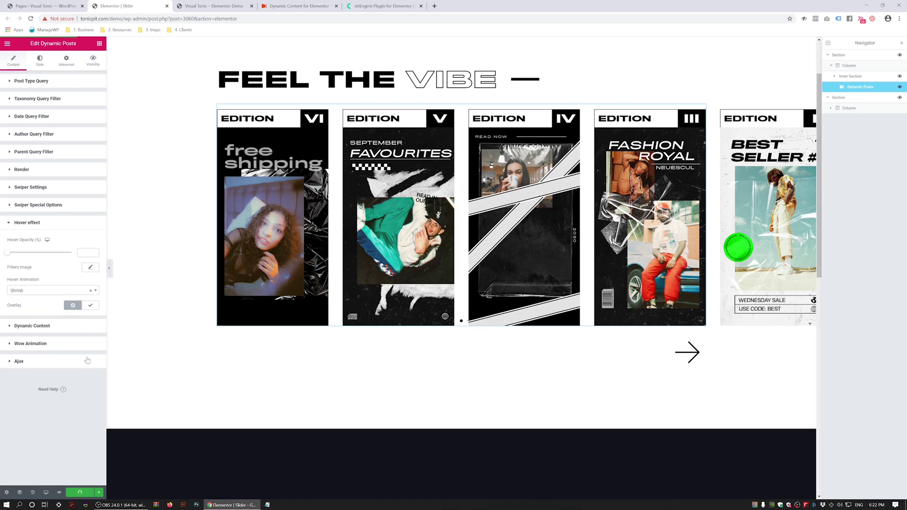
- Check the Shrink hover effect and swiping of the magazine covers in the page preview
{"action": "left_click", "coordinate": [213, 6]}
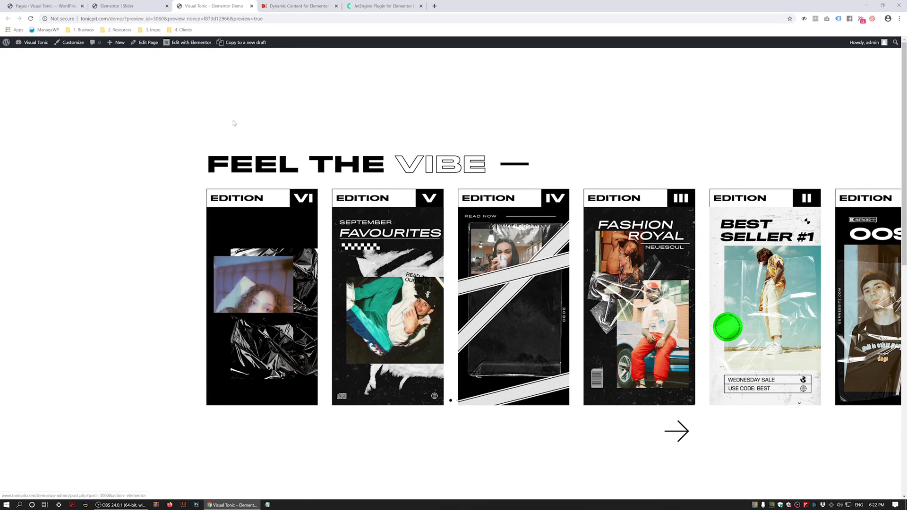
{"action": "left_click_drag", "start_coordinate": [616, 277], "coordinate": [263, 283]}
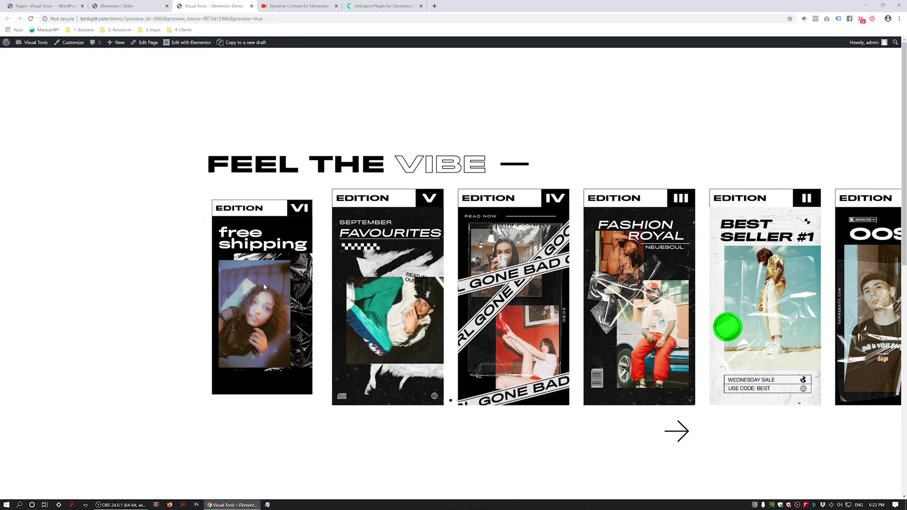
{"action": "scroll", "coordinate": [177, 194], "scroll_direction": "down", "scroll_amount": 2}
{"action": "scroll", "coordinate": [178, 194], "scroll_direction": "up", "scroll_amount": 2}
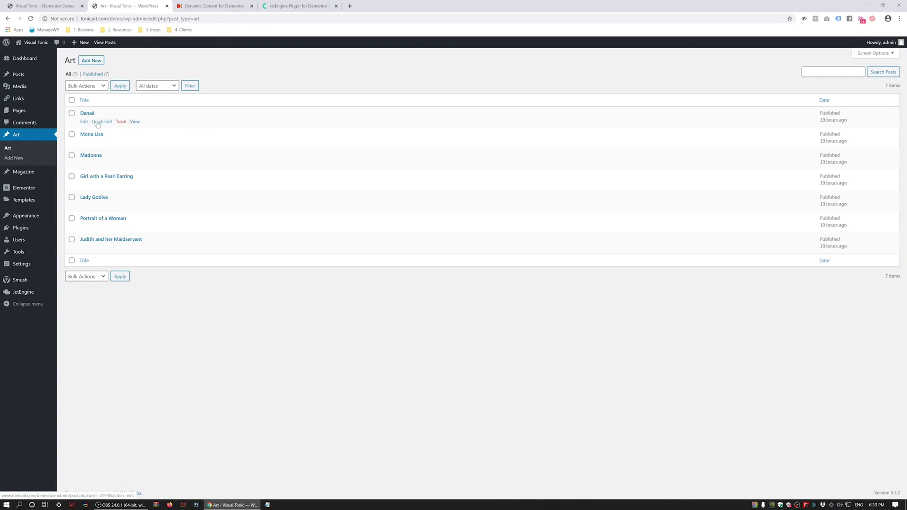
- Open the Danaë art post to examine its Artist field and featured image
{"action": "left_click", "coordinate": [86, 114]}
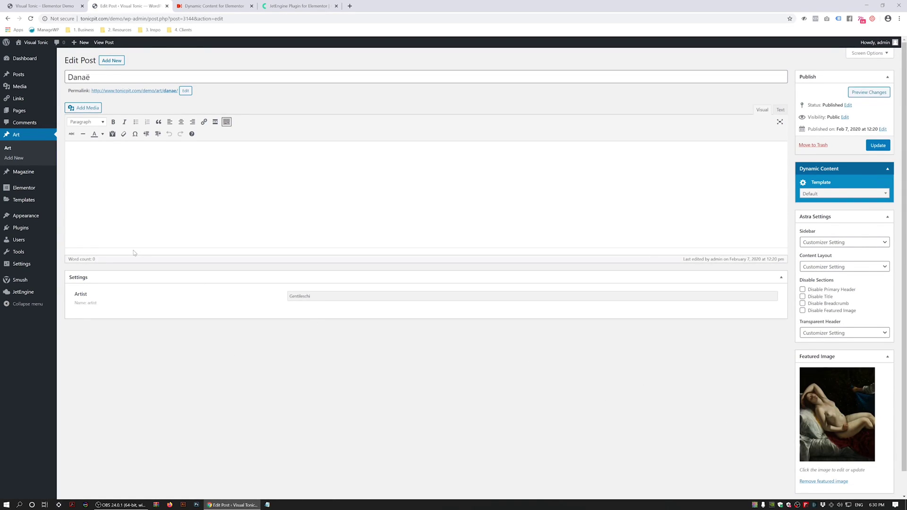
- Create a new Elementor template of type Section named Art Slider
{"action": "left_click", "coordinate": [21, 202]}
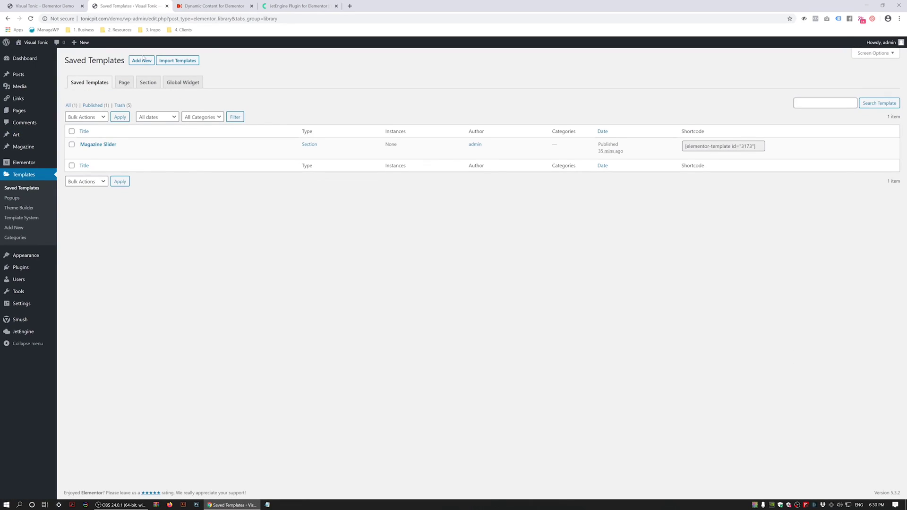
{"action": "left_click", "coordinate": [143, 58]}
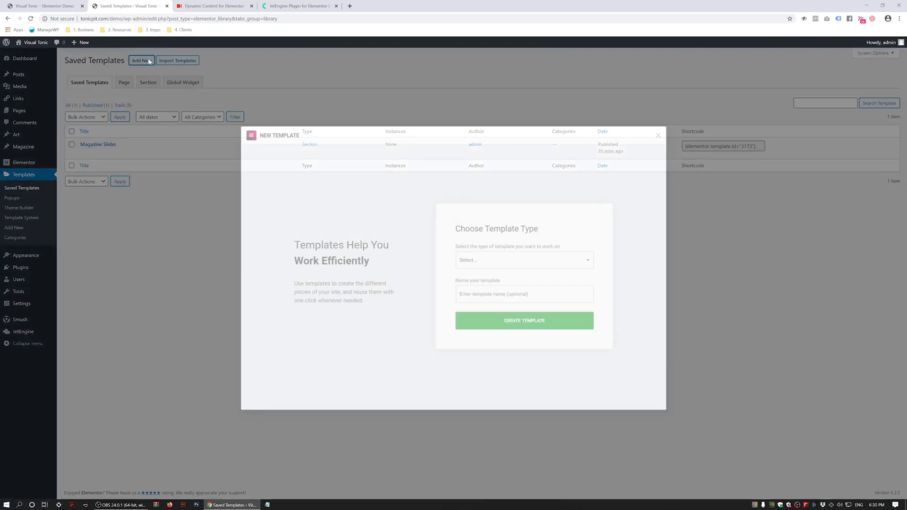
{"action": "left_click", "coordinate": [466, 255]}
{"action": "left_click", "coordinate": [474, 284]}
{"action": "left_click", "coordinate": [477, 294]}
{"action": "type", "text": "A"}
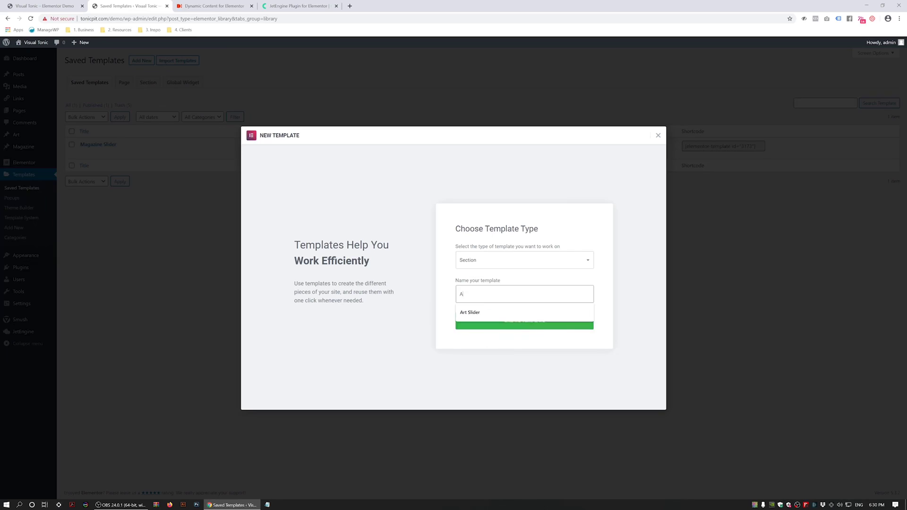
{"action": "type", "text": "ert Slider"}
{"action": "left_click", "coordinate": [512, 324]}
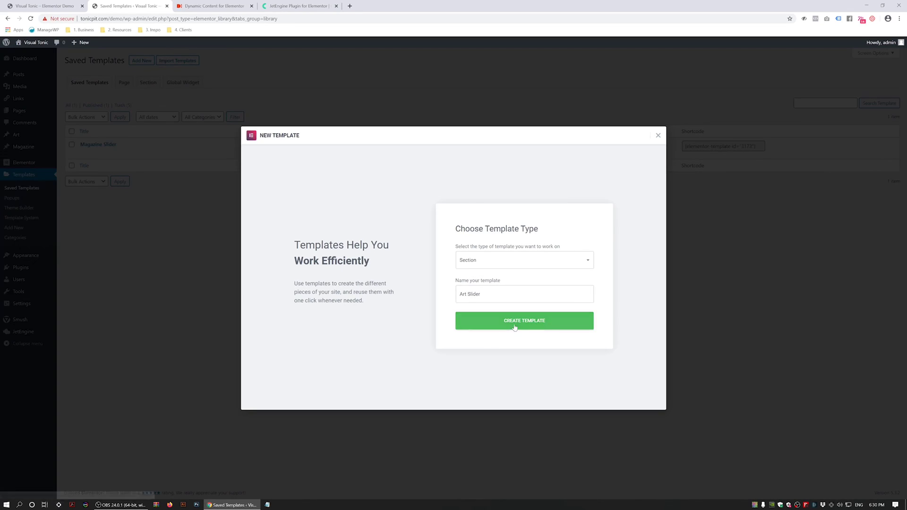
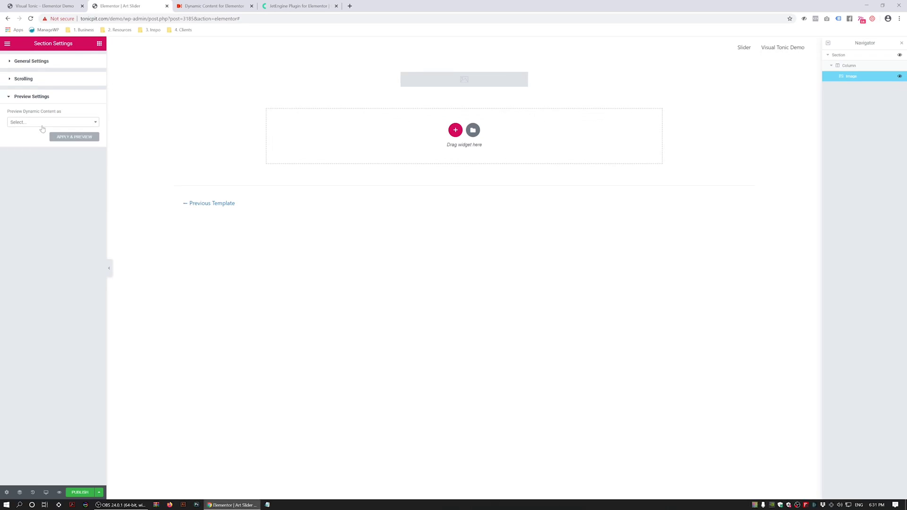
- Preview the template's dynamic content as the Art post Girl with a Pearl Earring
{"action": "left_click", "coordinate": [42, 122]}
{"action": "left_click", "coordinate": [26, 180]}
{"action": "left_click", "coordinate": [52, 141]}
{"action": "type", "text": "mon"}
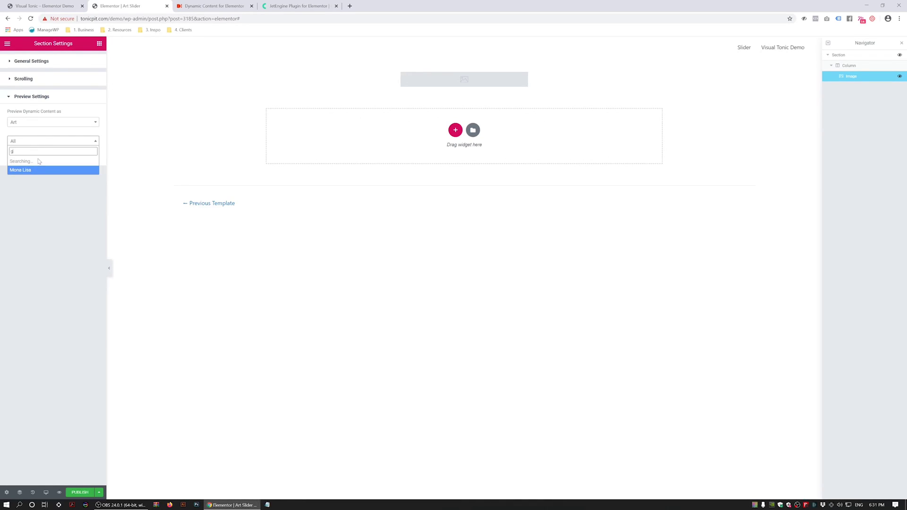
{"action": "left_click", "coordinate": [33, 163]}
{"action": "left_click", "coordinate": [72, 154]}
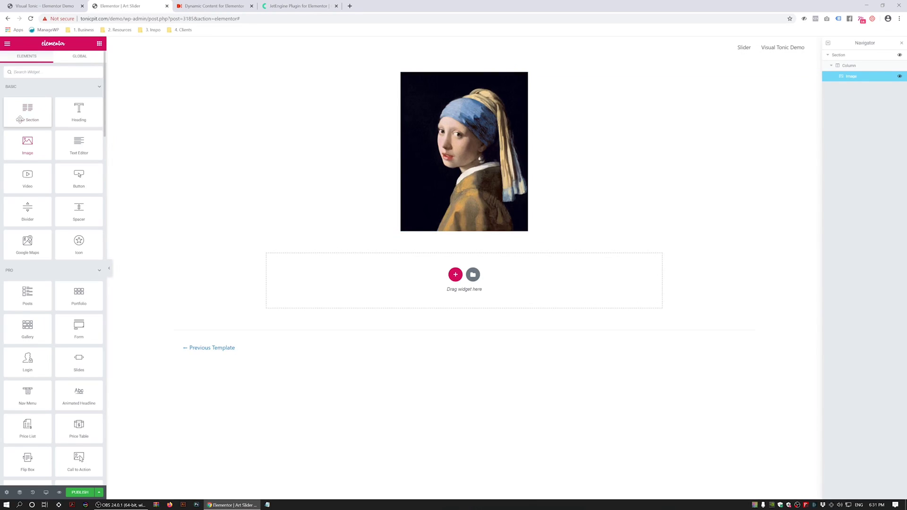
- Add an inner section directly below the painting image and delete one of its two columns
{"action": "left_click_drag", "start_coordinate": [27, 113], "coordinate": [405, 205]}
{"action": "left_click", "coordinate": [405, 77]}
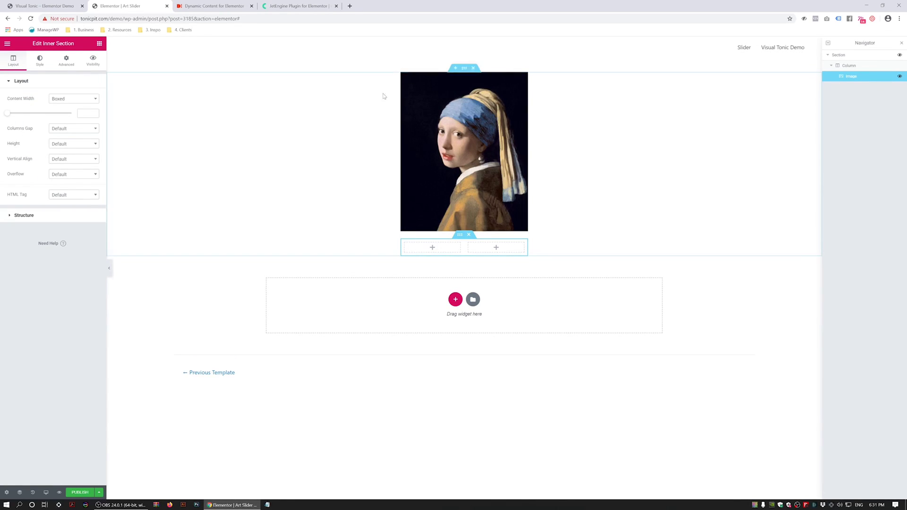
{"action": "right_click", "coordinate": [470, 238]}
{"action": "left_click", "coordinate": [482, 356]}
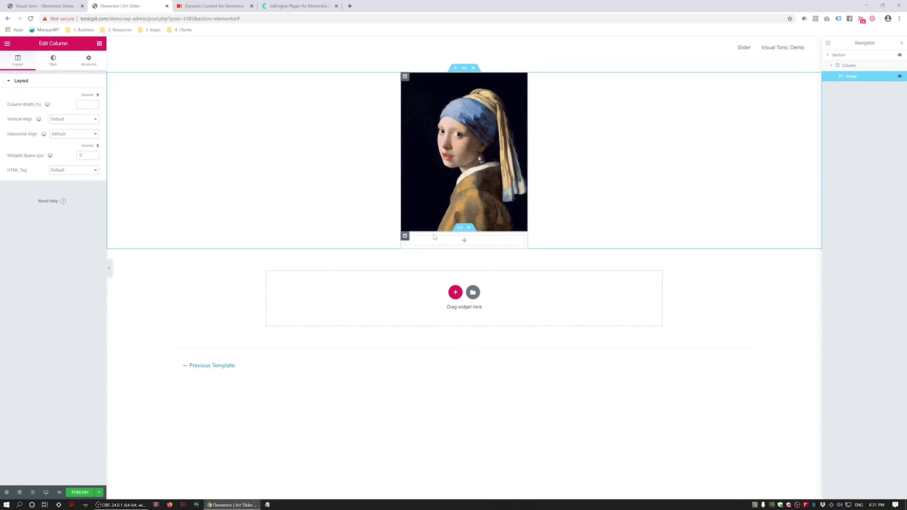
- Give the inner section's remaining column a solid grey background
{"action": "left_click", "coordinate": [53, 59]}
{"action": "left_click", "coordinate": [55, 114]}
{"action": "left_click", "coordinate": [89, 128]}
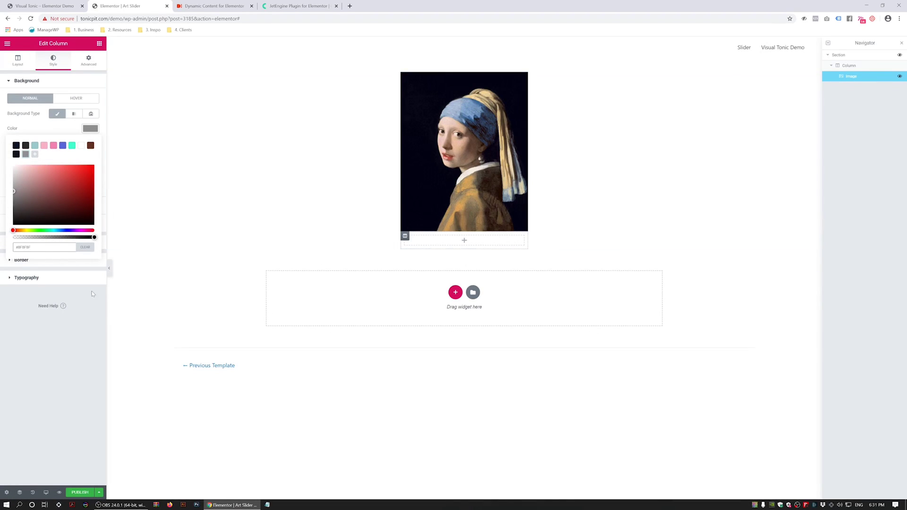
- Add a heading to the grey column below the painting, with HTML tag H3 and its text taken dynamically from the post title
{"action": "left_click", "coordinate": [8, 61]}
{"action": "left_click_drag", "start_coordinate": [79, 112], "coordinate": [454, 242]}
{"action": "left_click", "coordinate": [74, 185]}
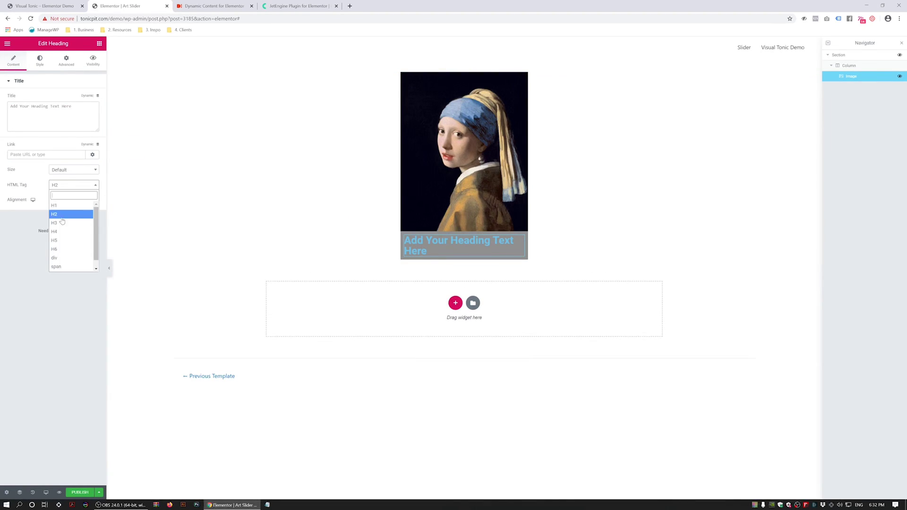
{"action": "left_click", "coordinate": [71, 222]}
{"action": "left_click", "coordinate": [43, 66]}
{"action": "left_click", "coordinate": [13, 61]}
{"action": "left_click", "coordinate": [93, 95]}
{"action": "left_click", "coordinate": [28, 164]}
- Give the title heading a near-white text color
{"action": "left_click", "coordinate": [40, 60]}
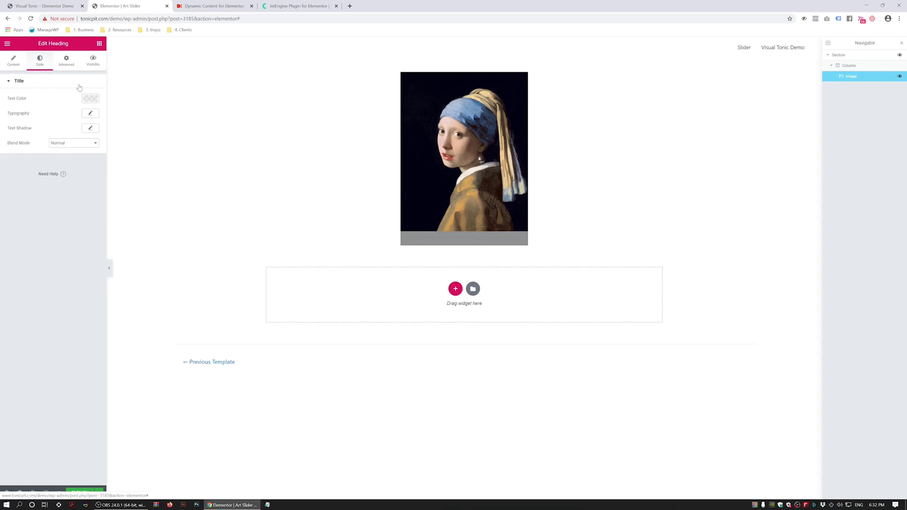
{"action": "left_click", "coordinate": [90, 98]}
{"action": "left_click", "coordinate": [13, 146]}
{"action": "left_click", "coordinate": [90, 98]}
- Set the title heading's typography to the minerva-modern font, weight 500 and uppercase
{"action": "left_click", "coordinate": [90, 113]}
{"action": "left_click", "coordinate": [71, 132]}
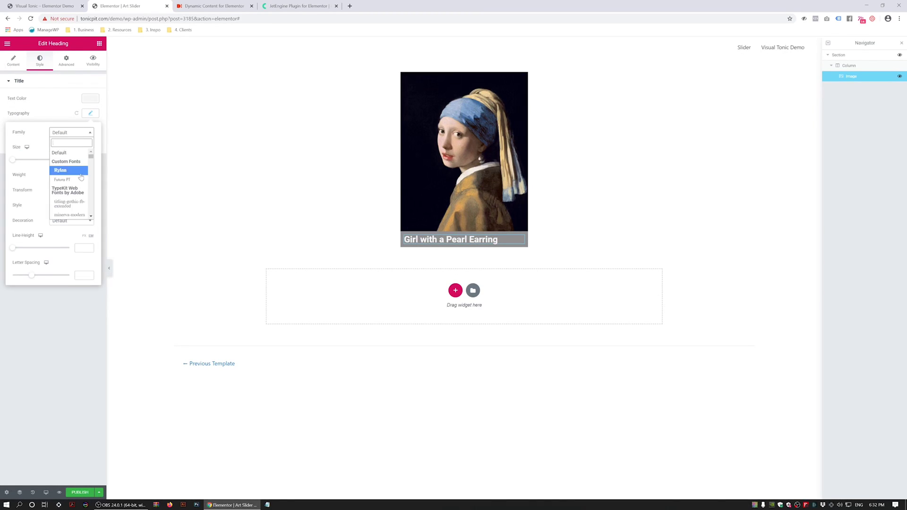
{"action": "left_click", "coordinate": [69, 180]}
{"action": "left_click", "coordinate": [71, 175]}
{"action": "left_click", "coordinate": [67, 216]}
{"action": "left_click", "coordinate": [71, 190]}
{"action": "left_click", "coordinate": [66, 208]}
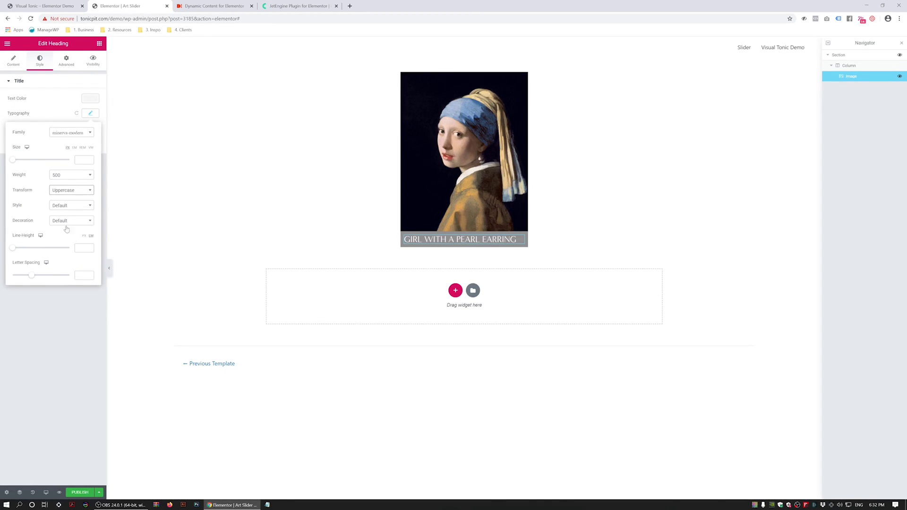
- Set the title heading's font size to 40 and its line height to 1.1
{"action": "left_click", "coordinate": [79, 248]}
{"action": "type", "text": "1.2"}
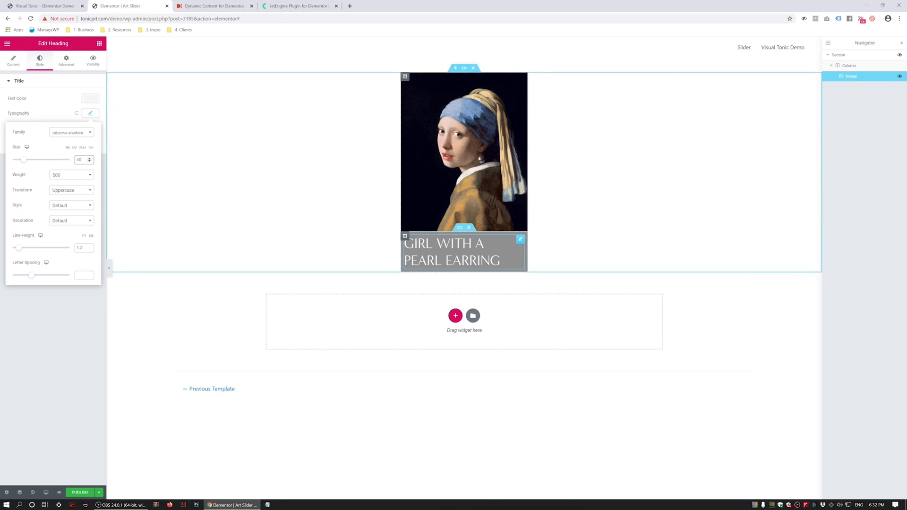
{"action": "left_click", "coordinate": [90, 249]}
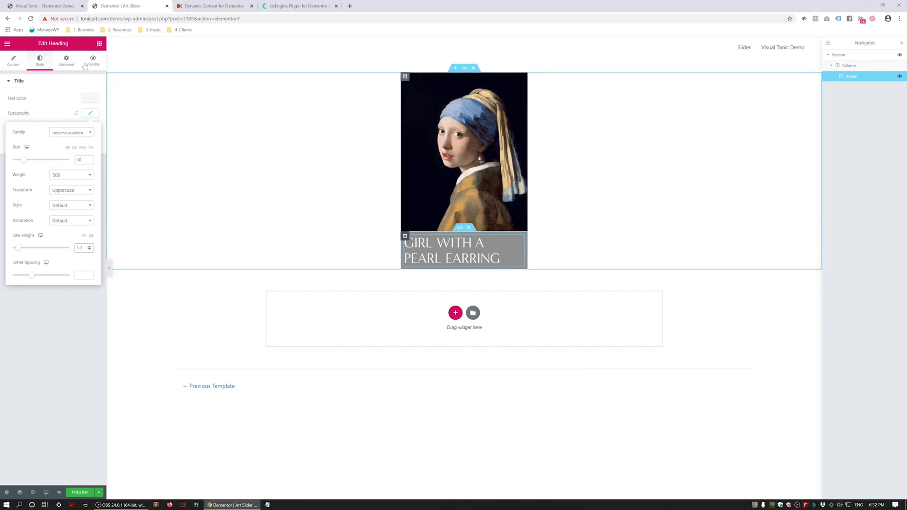
- Set the padding of the grey column around the title heading to 20 on all sides
{"action": "left_click", "coordinate": [405, 236]}
{"action": "left_click", "coordinate": [89, 60]}
{"action": "left_click", "coordinate": [15, 144]}
{"action": "type", "text": "20"}
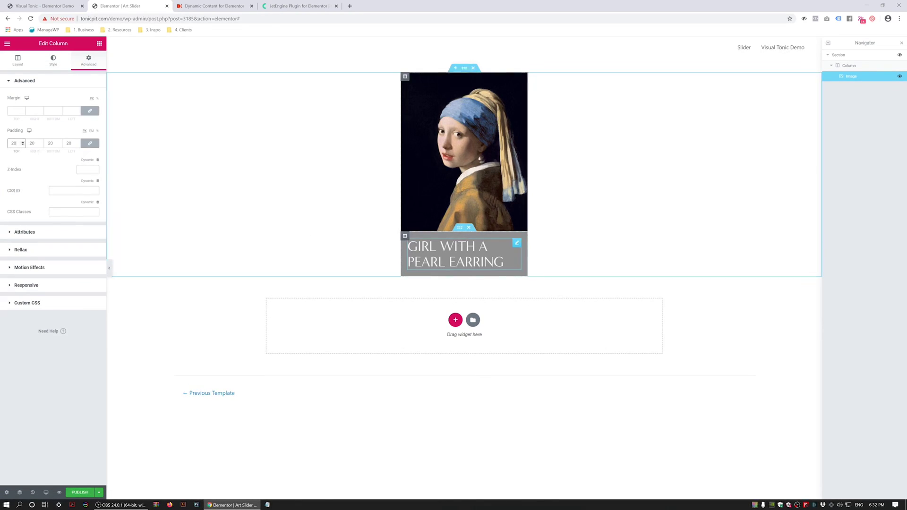
- Set the height mode of the inner section below the painting to Min Height
{"action": "left_click", "coordinate": [460, 227]}
{"action": "left_click", "coordinate": [73, 143]}
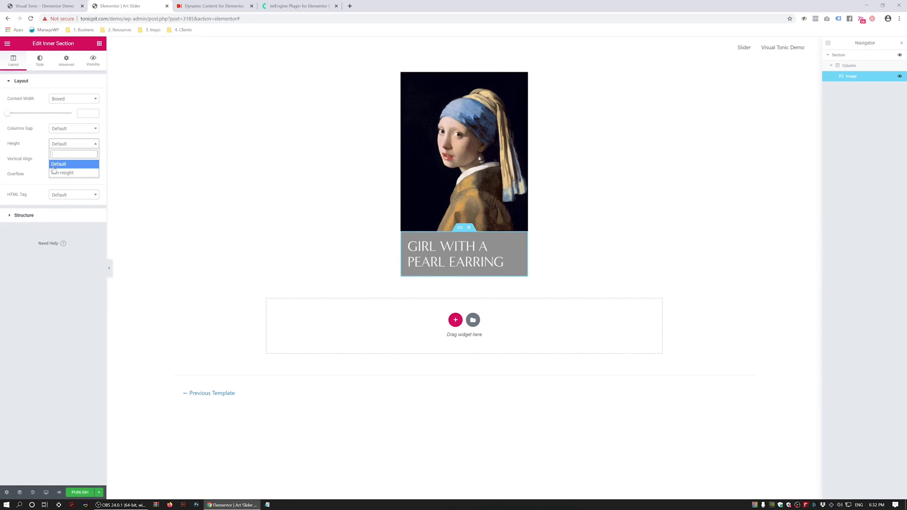
{"action": "left_click", "coordinate": [62, 173]}
- Add a second heading below the artwork title and set the grey column's vertical alignment to Space Between
{"action": "left_click", "coordinate": [99, 43]}
{"action": "left_click_drag", "start_coordinate": [79, 112], "coordinate": [431, 272]}
{"action": "left_click", "coordinate": [405, 236]}
{"action": "left_click", "coordinate": [73, 120]}
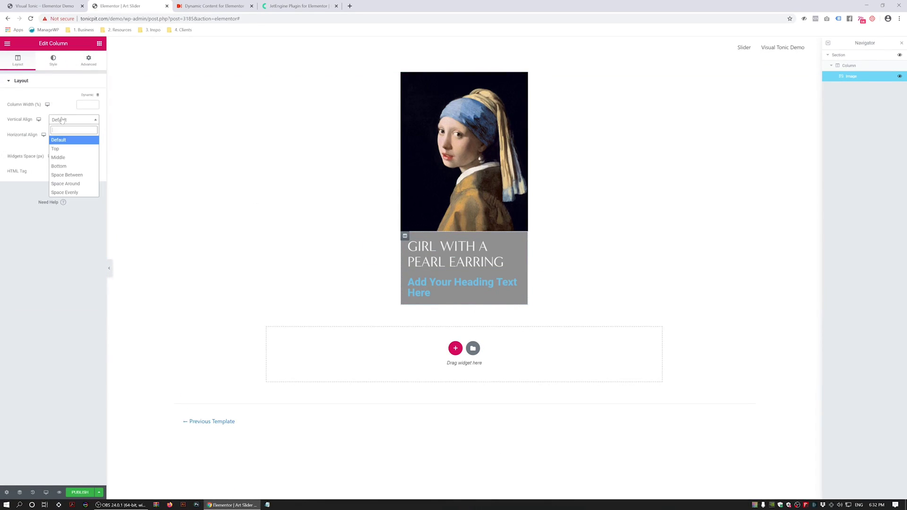
{"action": "left_click", "coordinate": [66, 175]}
- Fill the second heading dynamically from the JetEngine custom field holding the artist and set its HTML tag to H4
{"action": "left_click", "coordinate": [519, 281]}
{"action": "left_click", "coordinate": [97, 95]}
{"action": "scroll", "coordinate": [31, 181], "scroll_direction": "down", "scroll_amount": 3}
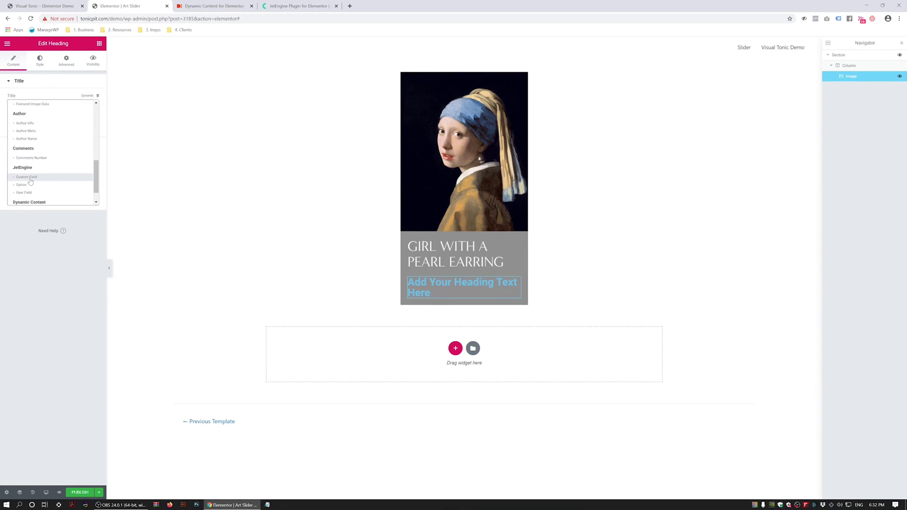
{"action": "left_click", "coordinate": [26, 177]}
{"action": "left_click", "coordinate": [67, 137]}
{"action": "left_click", "coordinate": [66, 179]}
{"action": "left_click", "coordinate": [47, 107]}
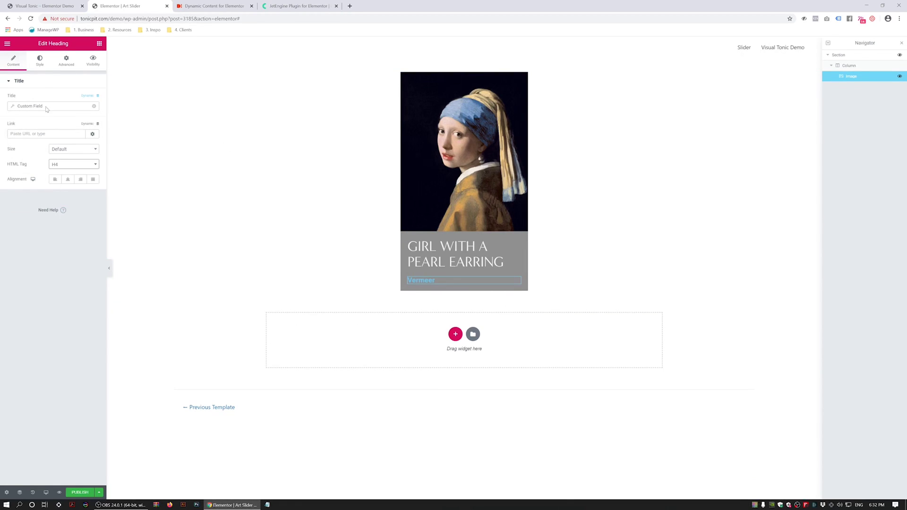
- Style the artist heading in white Space Mono, size 18, weight 100, with letter spacing 2
{"action": "left_click", "coordinate": [40, 61]}
{"action": "left_click", "coordinate": [91, 98]}
{"action": "left_click", "coordinate": [91, 113]}
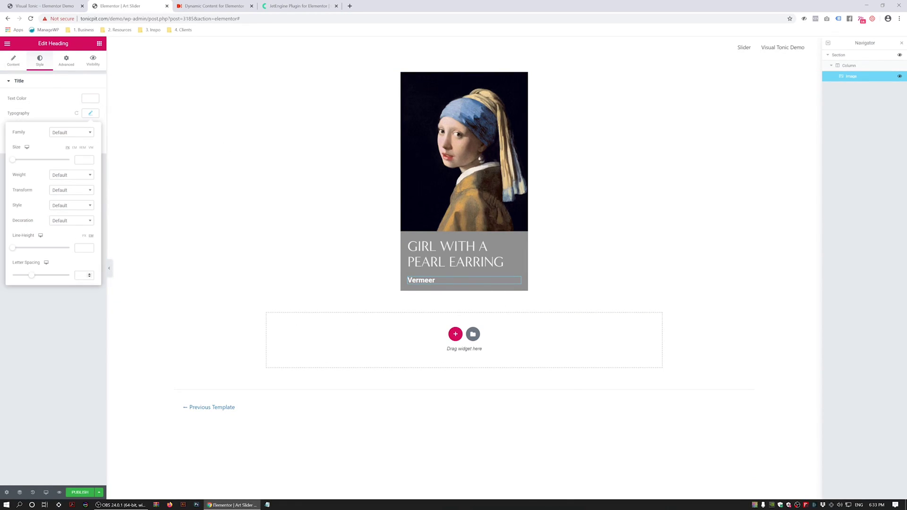
{"action": "left_click", "coordinate": [71, 133]}
{"action": "left_click", "coordinate": [69, 160]}
{"action": "left_click", "coordinate": [59, 177]}
{"action": "left_click", "coordinate": [59, 178]}
{"action": "left_click", "coordinate": [62, 196]}
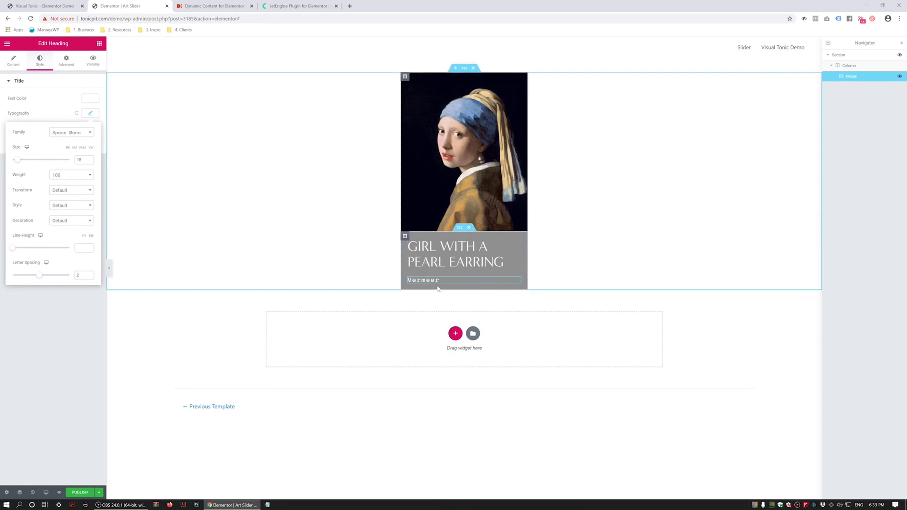
- Check the artwork card in the mobile preview and return to the desktop view
{"action": "left_click", "coordinate": [40, 475]}
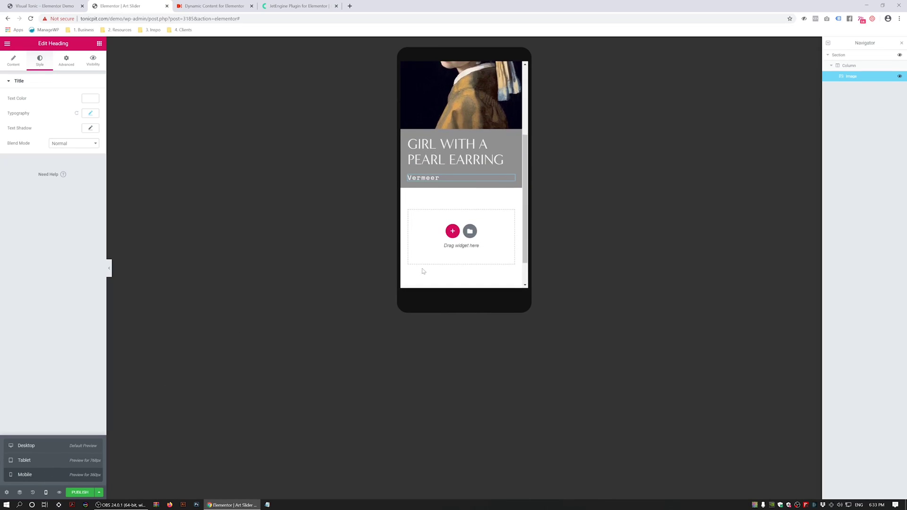
{"action": "left_click", "coordinate": [27, 445]}
- Clear the outer section's custom content width and publish the template
{"action": "right_click", "coordinate": [281, 110]}
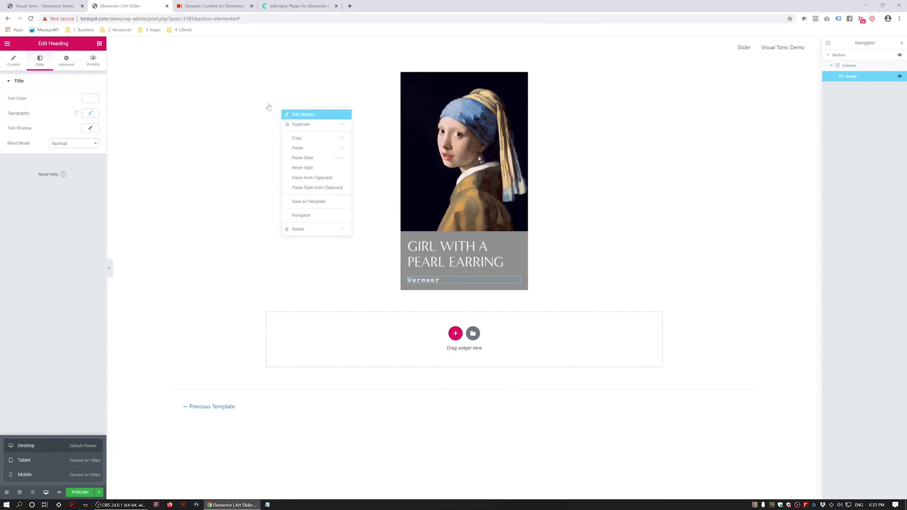
{"action": "left_click", "coordinate": [302, 115]}
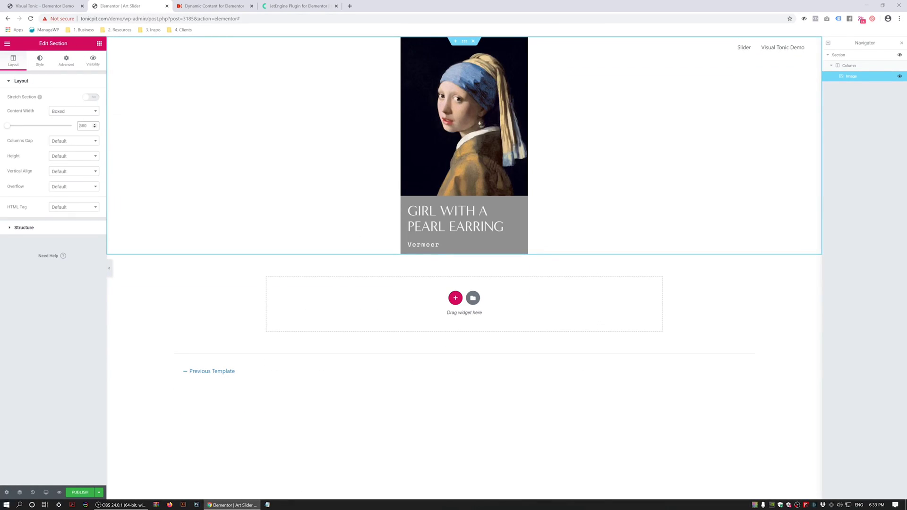
{"action": "left_click", "coordinate": [79, 492]}
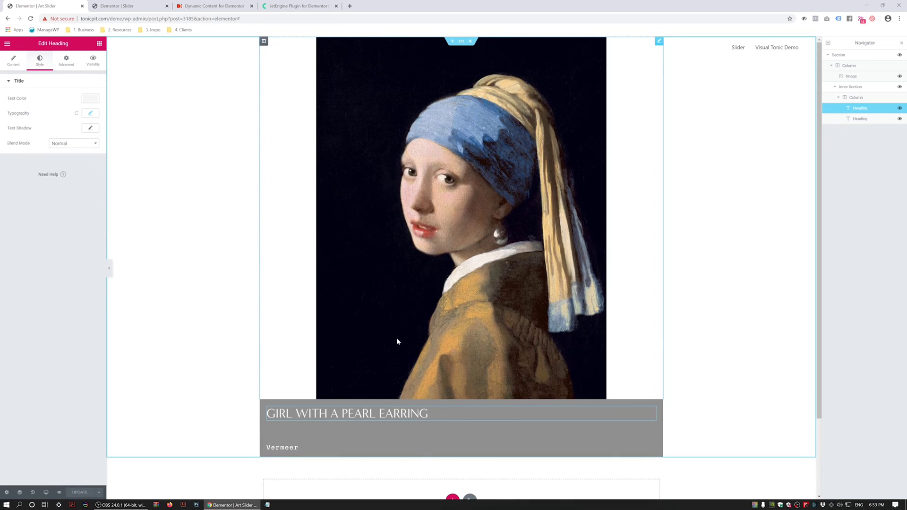
- On the Slider page, add an inner section below the Feel the Vibes heading with a boxed content width of 1600
{"action": "left_click", "coordinate": [124, 5]}
{"action": "scroll", "coordinate": [296, 243], "scroll_direction": "up", "scroll_amount": 1}
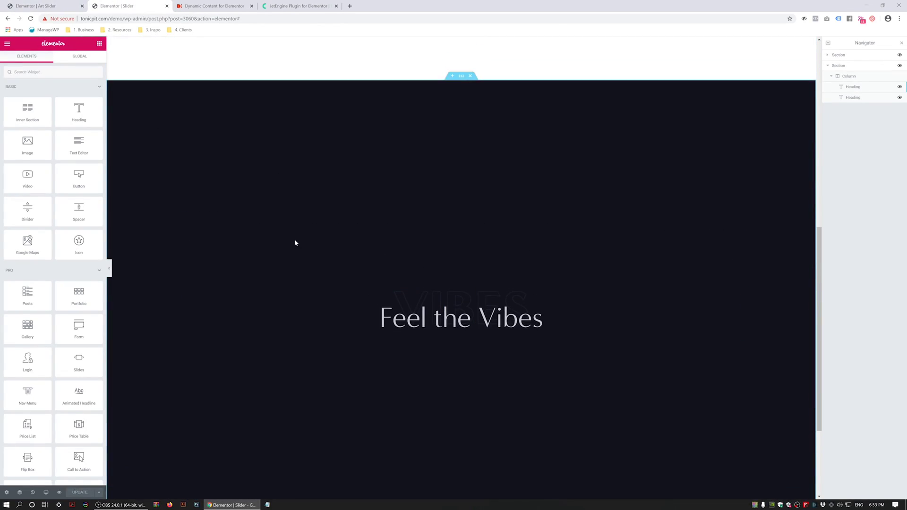
{"action": "scroll", "coordinate": [207, 224], "scroll_direction": "down", "scroll_amount": 1}
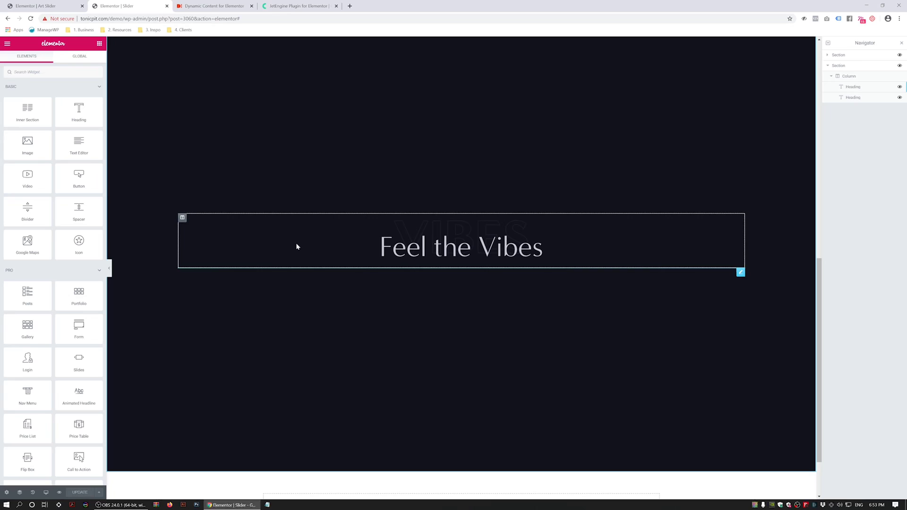
{"action": "left_click_drag", "start_coordinate": [28, 113], "coordinate": [423, 265]}
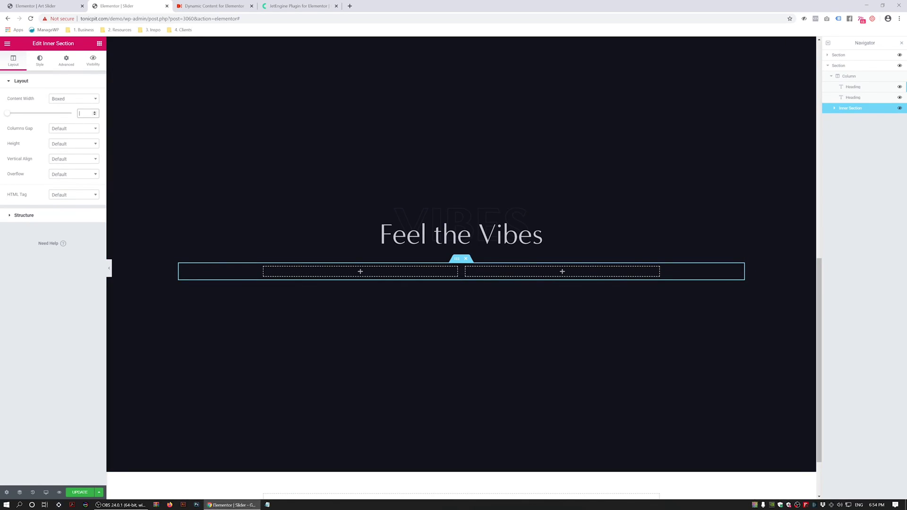
{"action": "type", "text": "1600"}
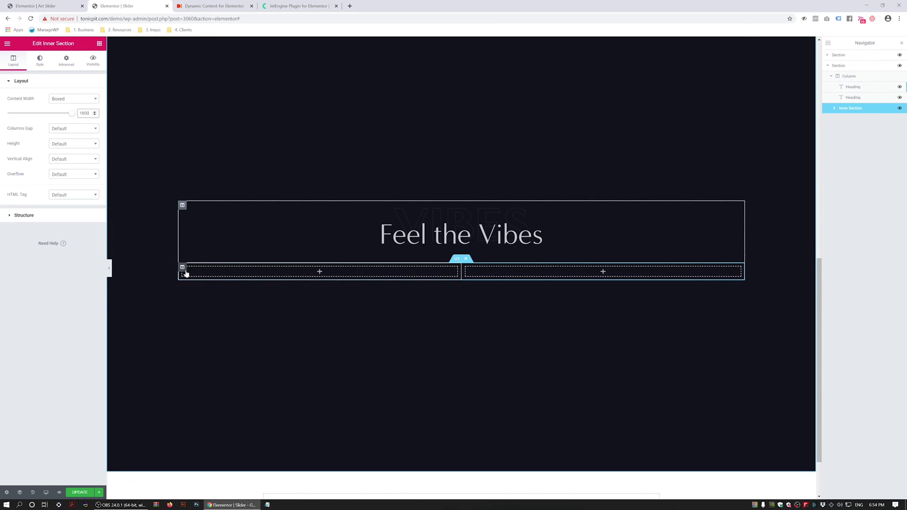
- Set the width of the inner section's first column to 25%
{"action": "left_click", "coordinate": [183, 267]}
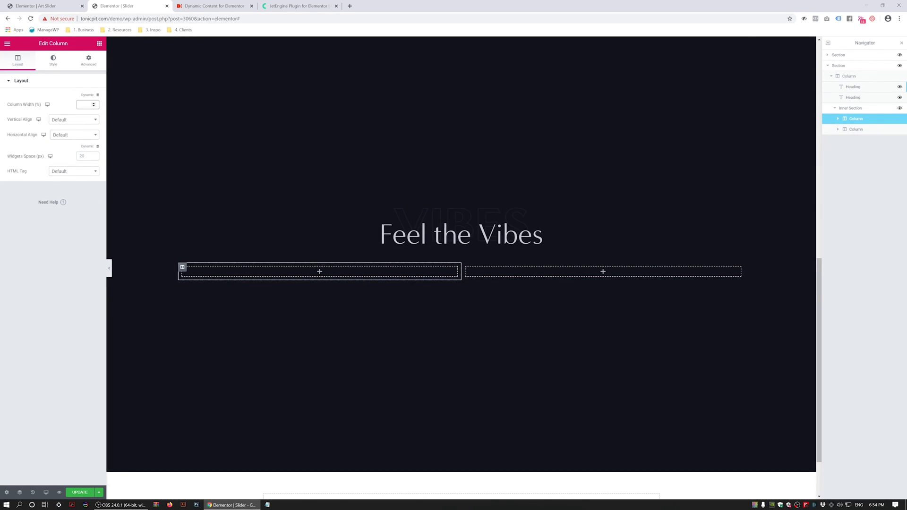
{"action": "type", "text": "25"}
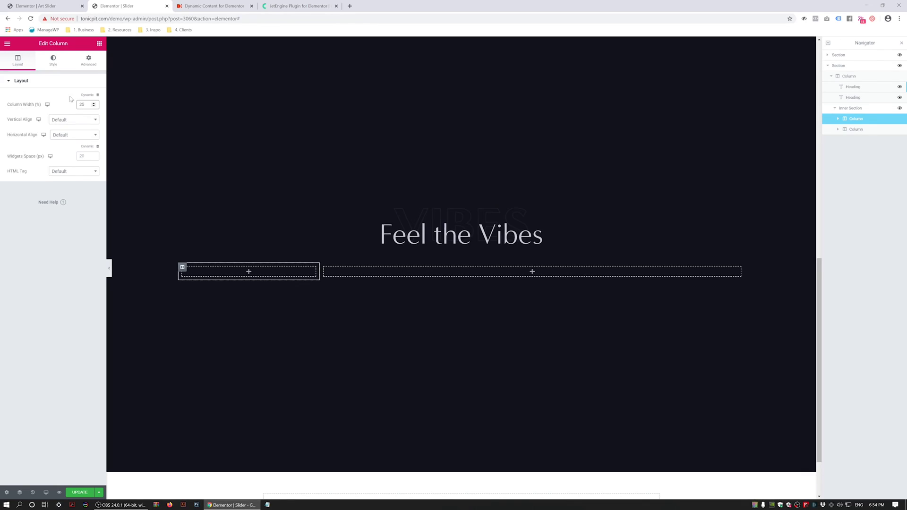
{"action": "left_click", "coordinate": [52, 61]}
{"action": "left_click", "coordinate": [8, 57]}
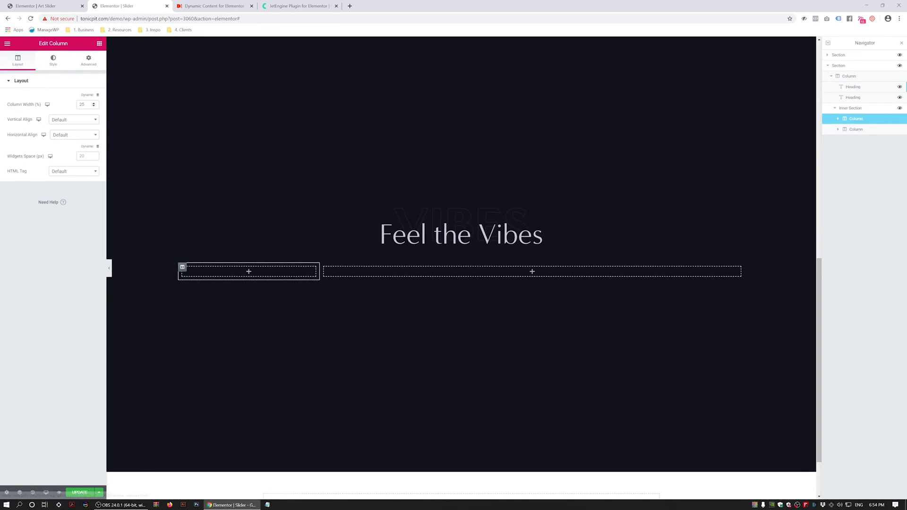
- Give the inner section's first column a solid dark navy background matching the surrounding section
{"action": "left_click", "coordinate": [53, 61]}
{"action": "left_click", "coordinate": [57, 114]}
{"action": "left_click", "coordinate": [88, 128]}
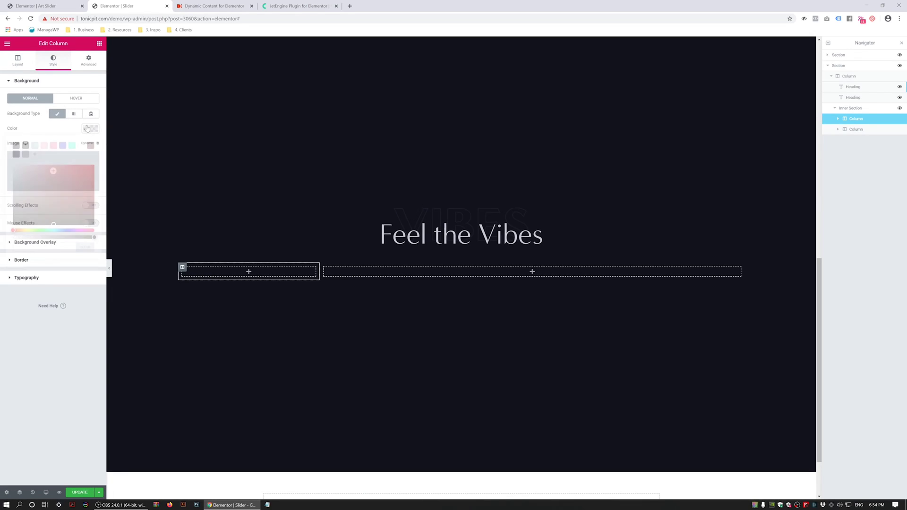
{"action": "left_click", "coordinate": [16, 154]}
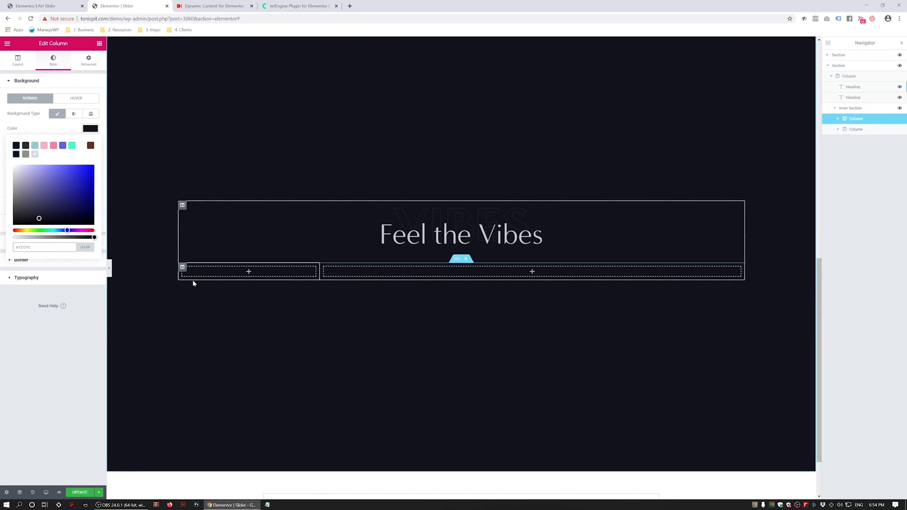
{"action": "left_click", "coordinate": [40, 134]}
- Give the first column a Z-index of 10 and set its vertical alignment to Middle
{"action": "left_click", "coordinate": [86, 66]}
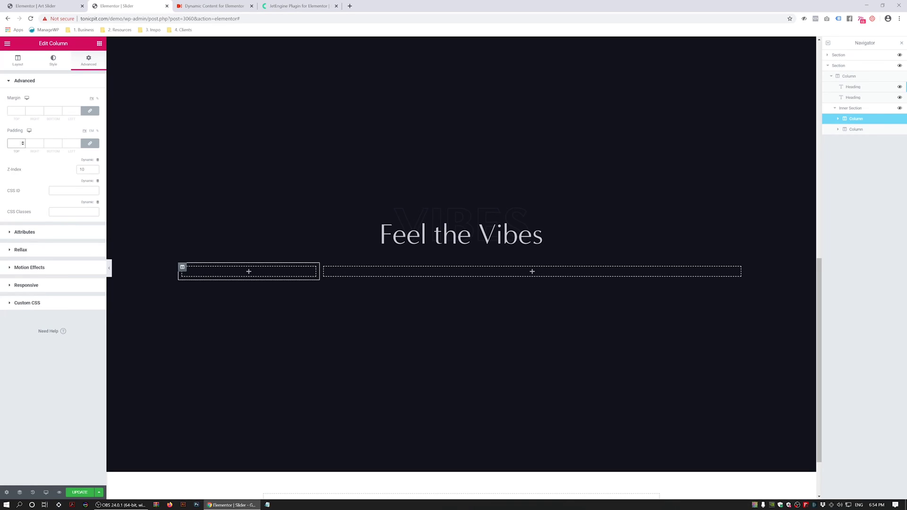
{"action": "left_click", "coordinate": [18, 60]}
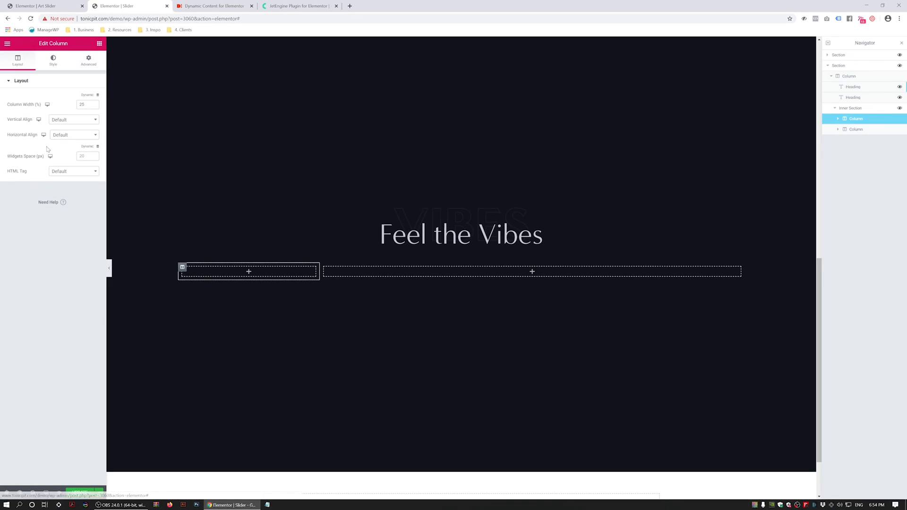
{"action": "left_click", "coordinate": [52, 120]}
{"action": "left_click", "coordinate": [54, 158]}
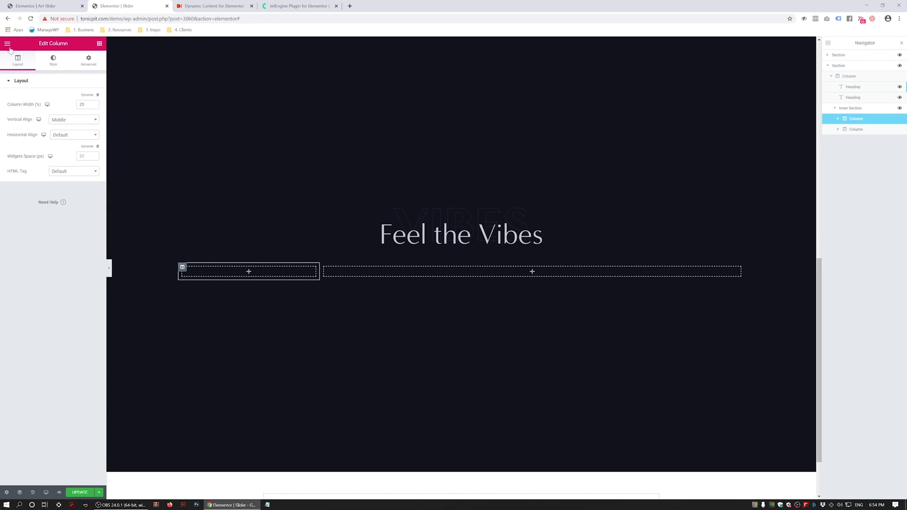
- Place the saved global Explore heading in the first column, with the global artist list directly beneath it
{"action": "left_click", "coordinate": [100, 43]}
{"action": "left_click", "coordinate": [80, 56]}
{"action": "left_click_drag", "start_coordinate": [15, 98], "coordinate": [250, 271]}
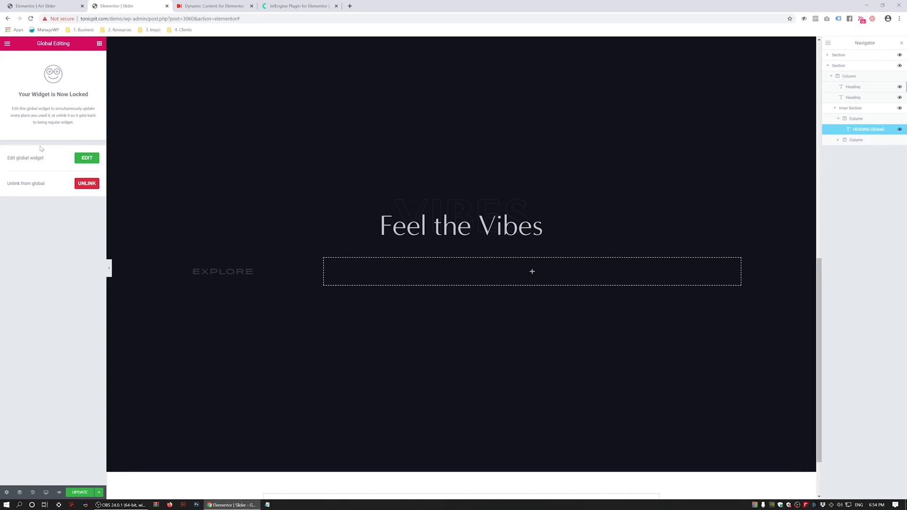
{"action": "left_click", "coordinate": [7, 43]}
{"action": "left_click", "coordinate": [99, 43]}
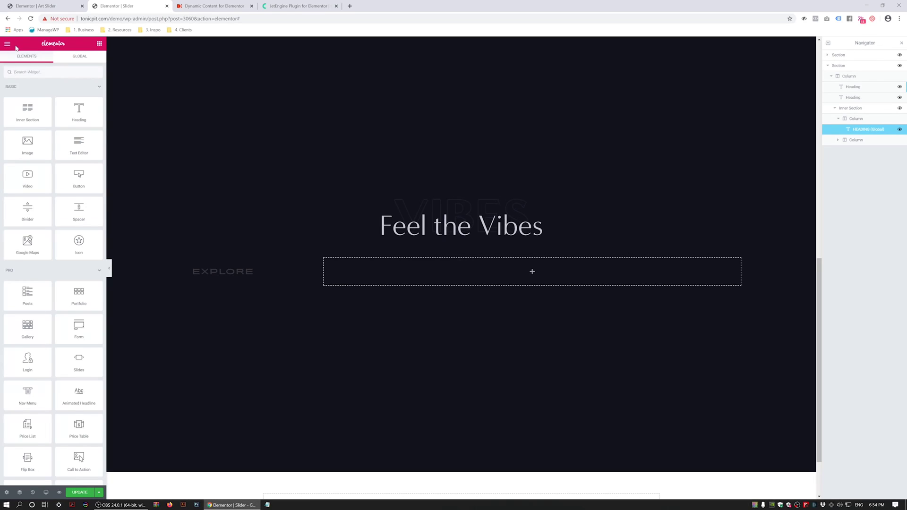
{"action": "left_click", "coordinate": [70, 58]}
{"action": "left_click_drag", "start_coordinate": [70, 94], "coordinate": [225, 272]}
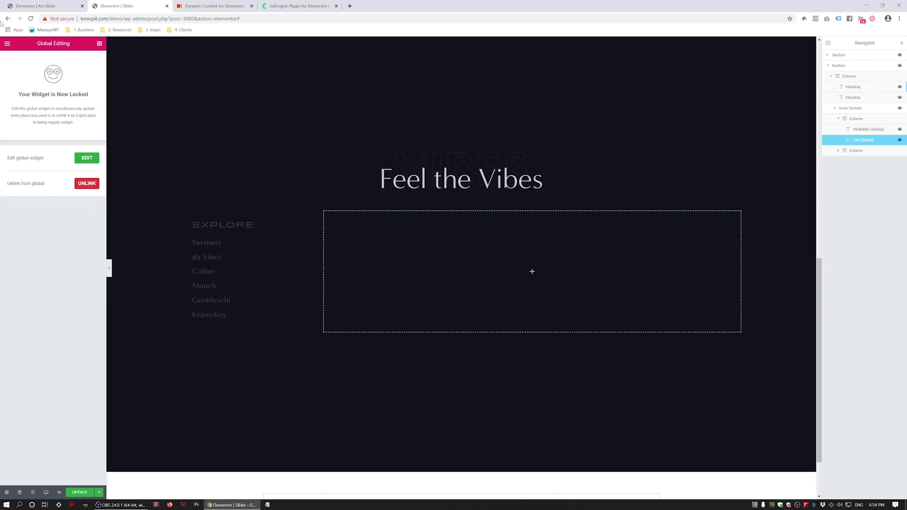
- Find the Dynamic Posts widget and add it to the inner section's wide second column
{"action": "left_click", "coordinate": [8, 43]}
{"action": "left_click", "coordinate": [7, 43]}
{"action": "type", "text": "dyn"}
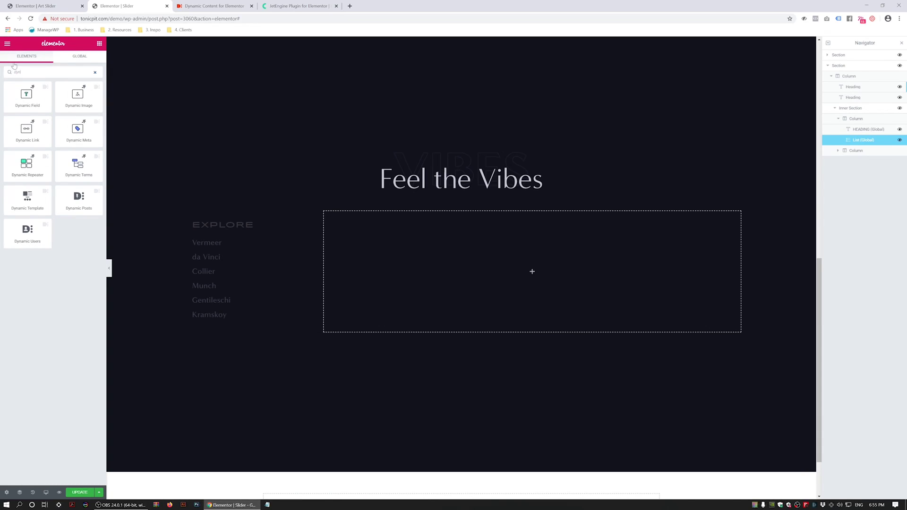
{"action": "left_click_drag", "start_coordinate": [77, 204], "coordinate": [443, 258]}
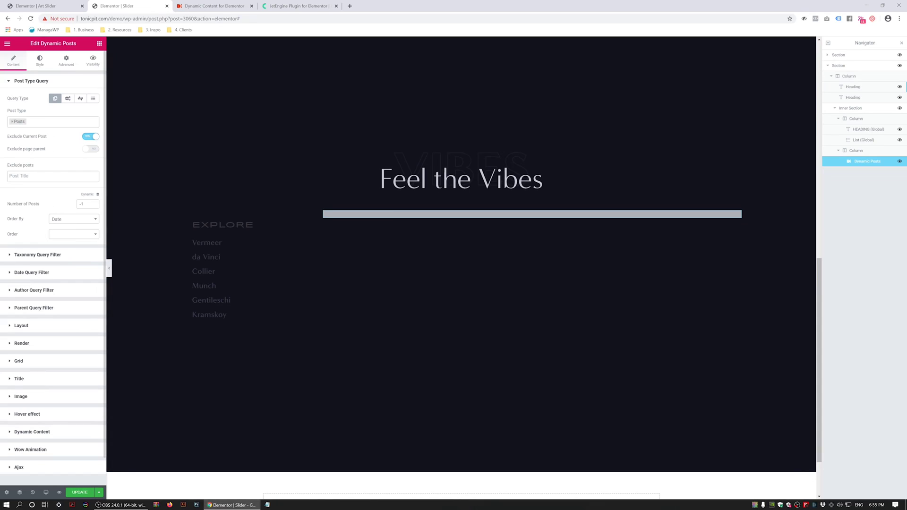
- Make the Dynamic Posts widget query only the Art post type and enable the Art Slider template for its items
{"action": "left_click", "coordinate": [56, 122]}
{"action": "left_click", "coordinate": [16, 160]}
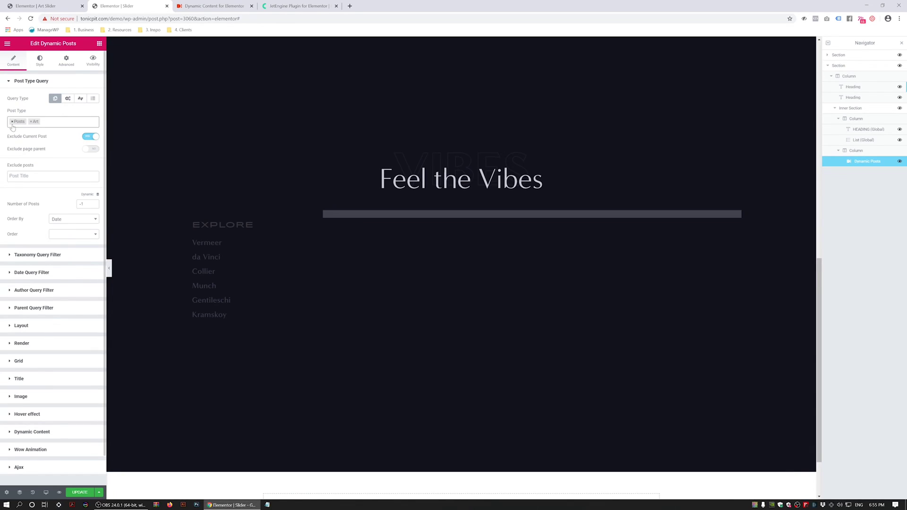
{"action": "left_click", "coordinate": [45, 404]}
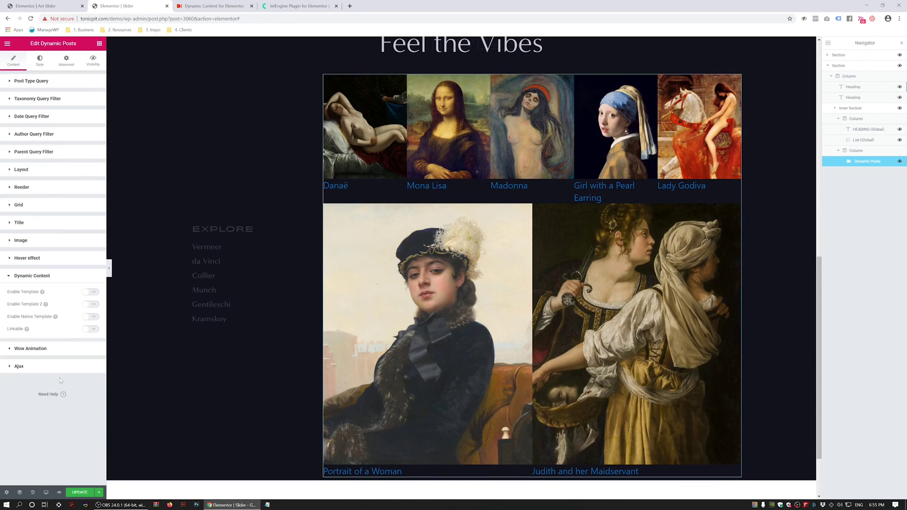
{"action": "left_click", "coordinate": [91, 291]}
{"action": "left_click", "coordinate": [50, 261]}
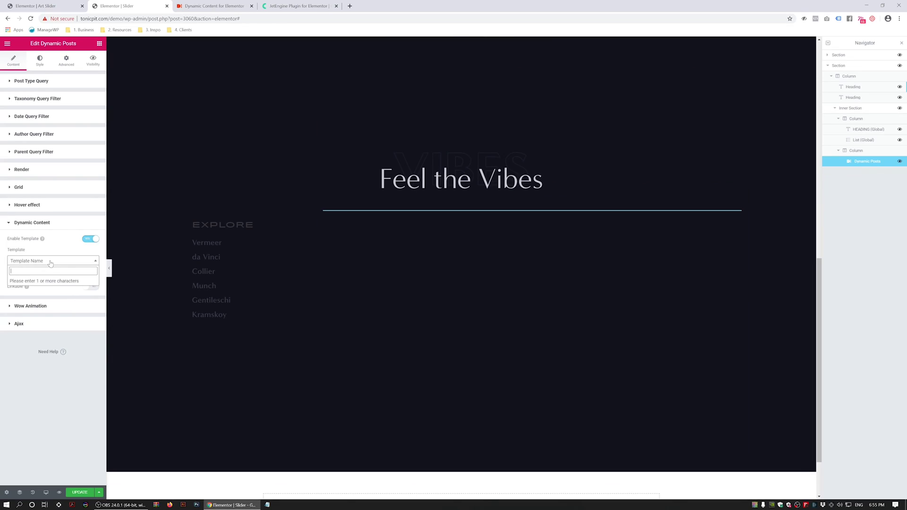
{"action": "type", "text": "art"}
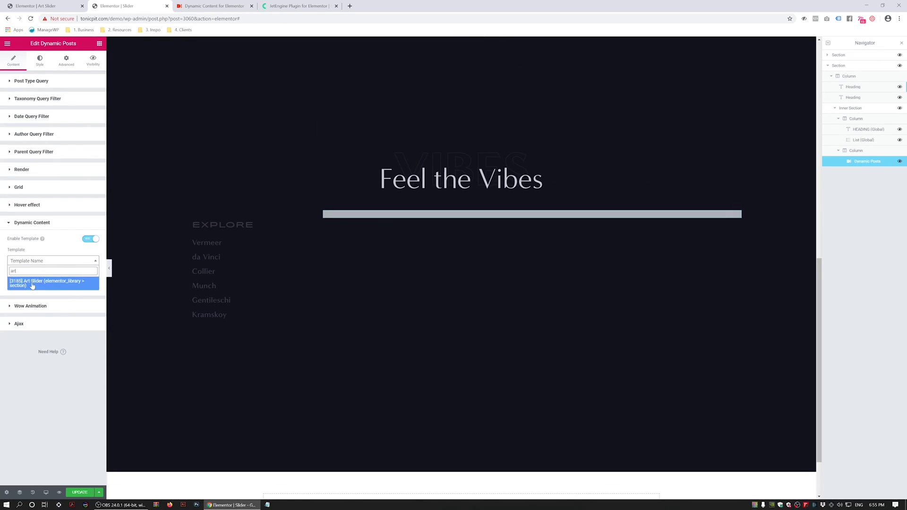
{"action": "left_click", "coordinate": [32, 285]}
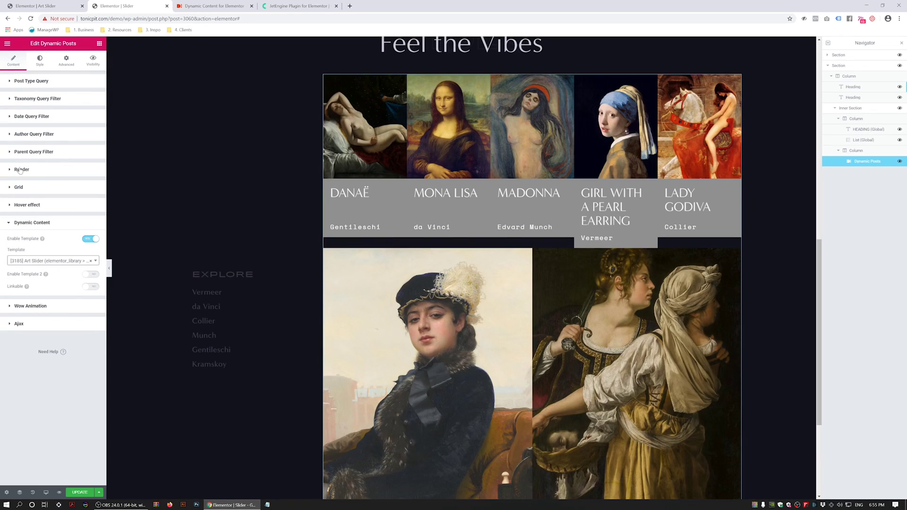
- Render the posts as a Swiper carousel and enable Remove Masking
{"action": "left_click", "coordinate": [21, 170]}
{"action": "left_click", "coordinate": [73, 187]}
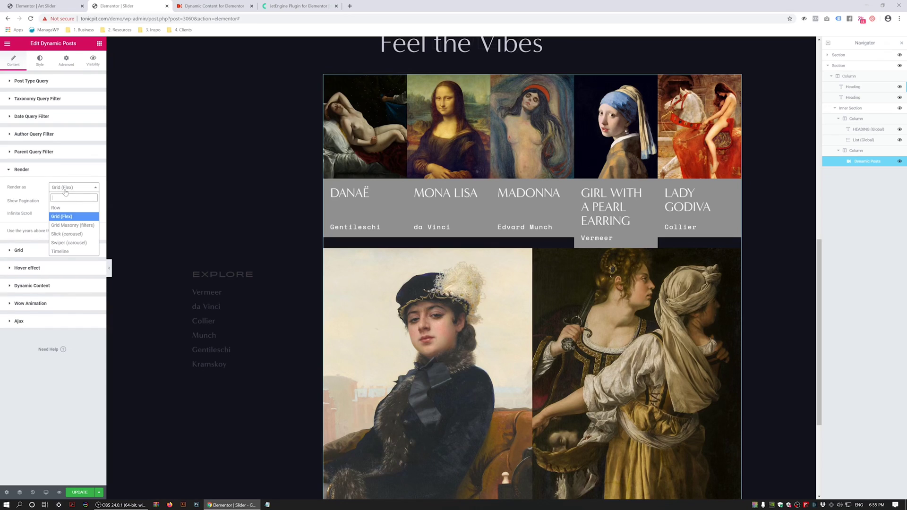
{"action": "left_click", "coordinate": [62, 243]}
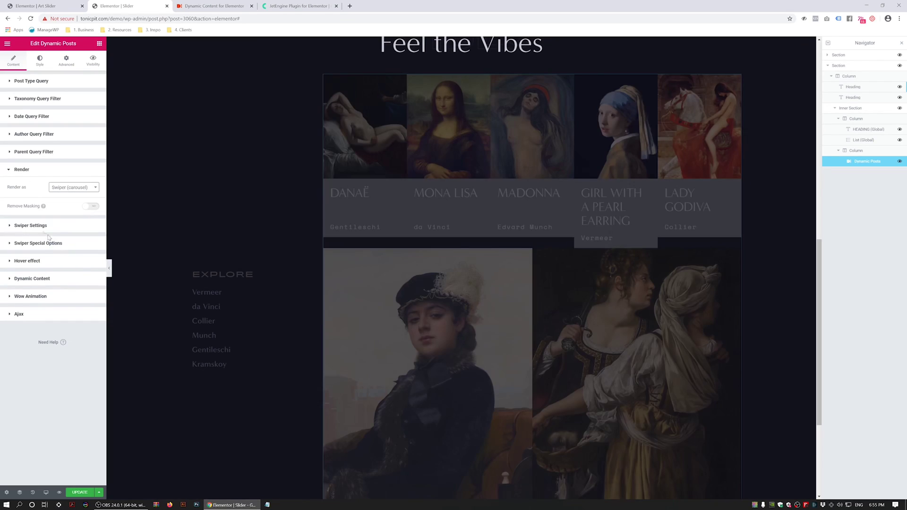
{"action": "left_click", "coordinate": [90, 207]}
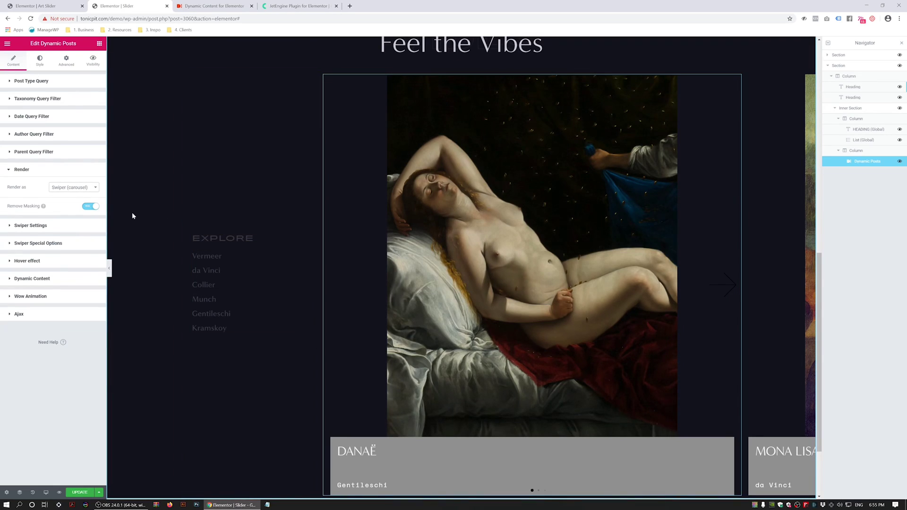
- Set the carousel's space between slides to 30 and slides per view to 3, and turn off its navigation
{"action": "left_click", "coordinate": [51, 227]}
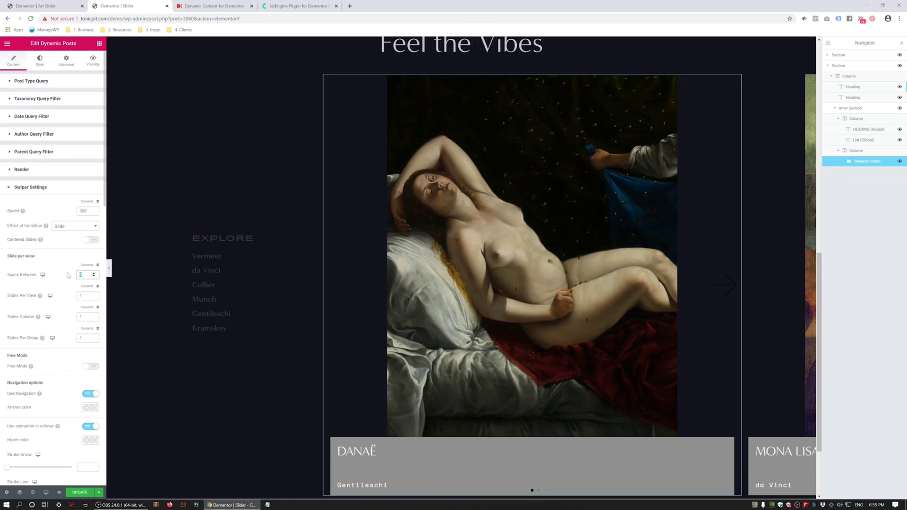
{"action": "type", "text": "30"}
{"action": "type", "text": "3"}
{"action": "left_click", "coordinate": [85, 338]}
{"action": "scroll", "coordinate": [49, 329], "scroll_direction": "down", "scroll_amount": 3}
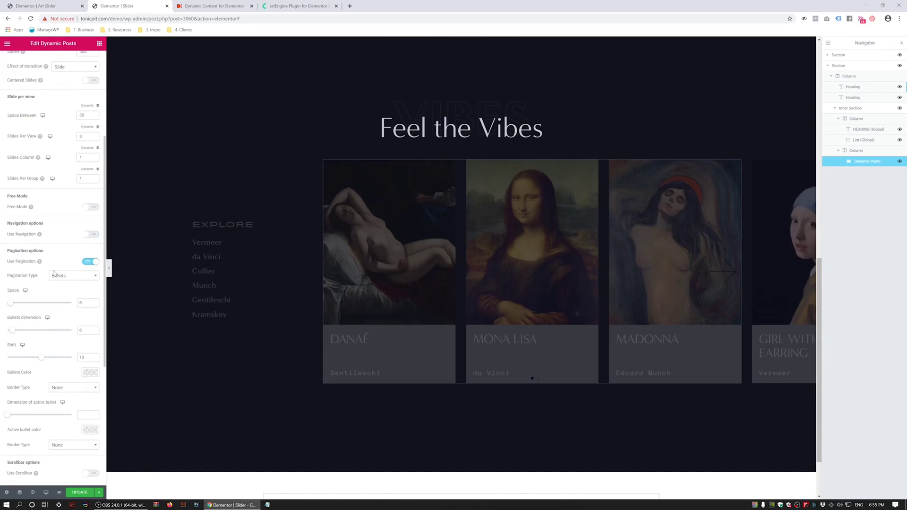
- Enable looping for the carousel and turn off its pagination
{"action": "scroll", "coordinate": [87, 293], "scroll_direction": "down", "scroll_amount": 8}
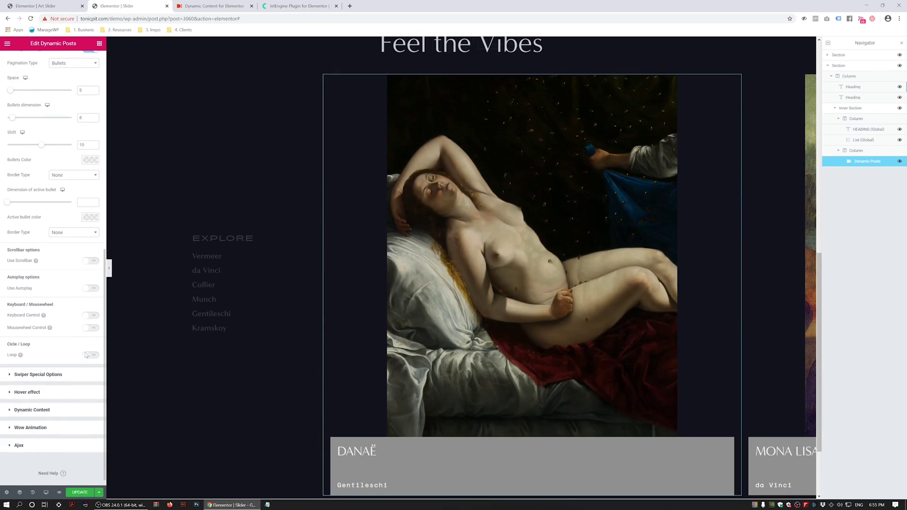
{"action": "left_click", "coordinate": [90, 355]}
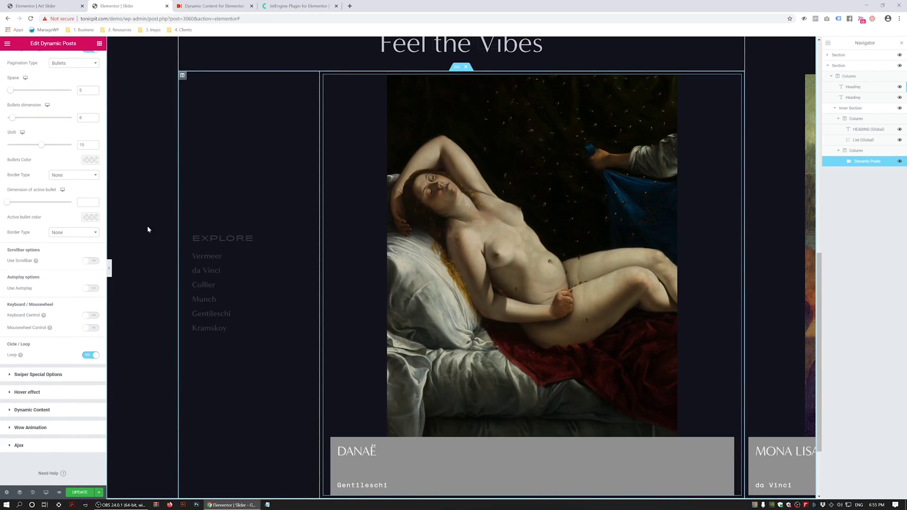
{"action": "scroll", "coordinate": [79, 235], "scroll_direction": "up", "scroll_amount": 3}
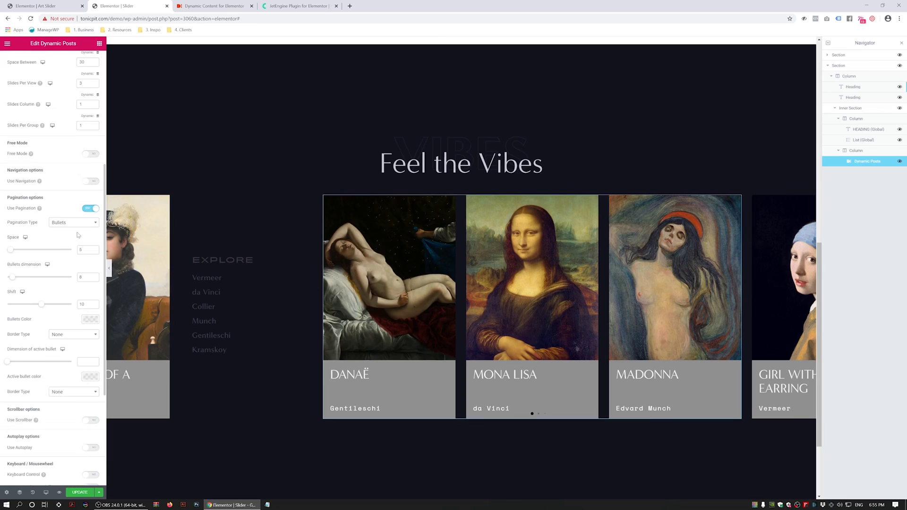
{"action": "left_click", "coordinate": [92, 209]}
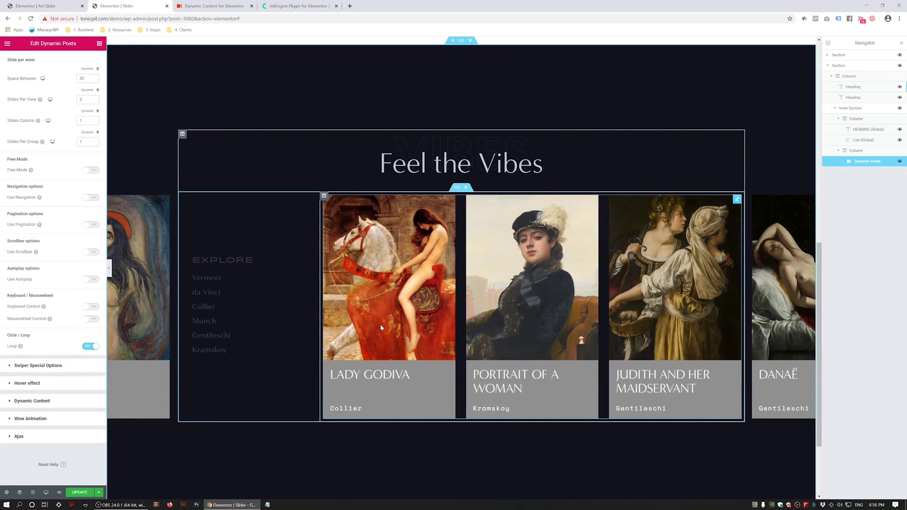
- Update the page and open its preview at the Feel the Vibes carousel section
{"action": "left_click", "coordinate": [80, 492]}
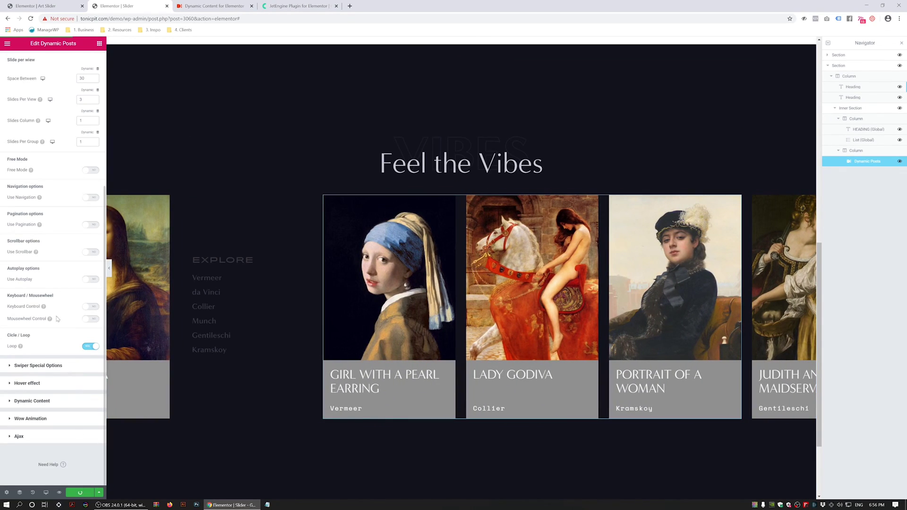
{"action": "left_click", "coordinate": [59, 493]}
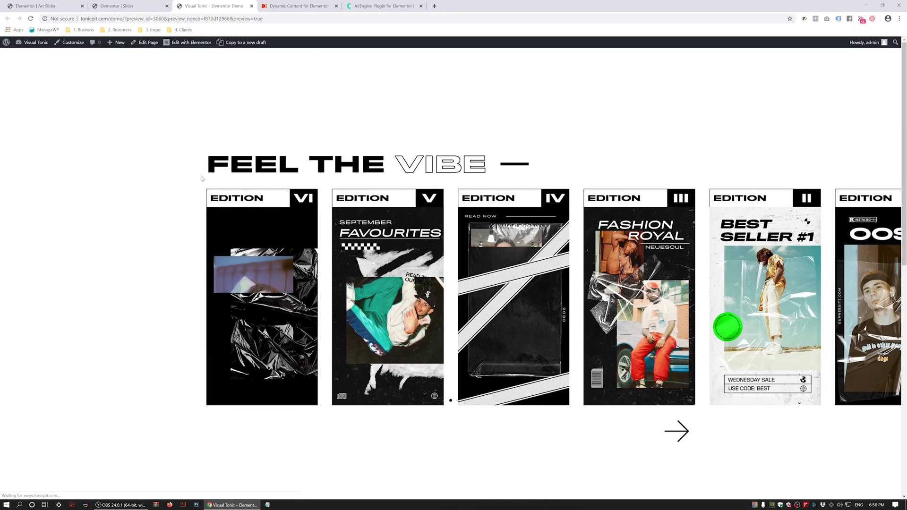
{"action": "scroll", "coordinate": [176, 196], "scroll_direction": "down", "scroll_amount": 8}
{"action": "scroll", "coordinate": [145, 174], "scroll_direction": "down", "scroll_amount": 2}
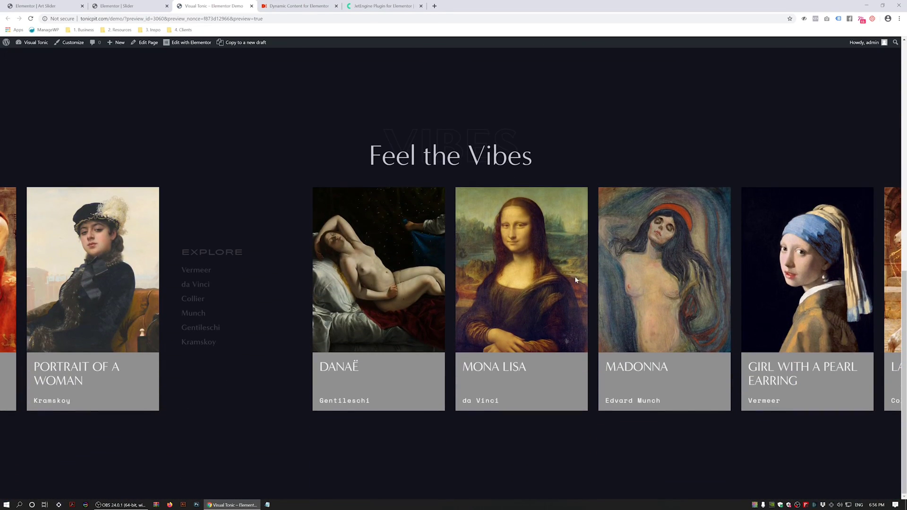
- Swipe the previewed painting carousel in both directions to check how slides pass behind the Explore column
{"action": "left_click_drag", "start_coordinate": [749, 275], "coordinate": [568, 283]}
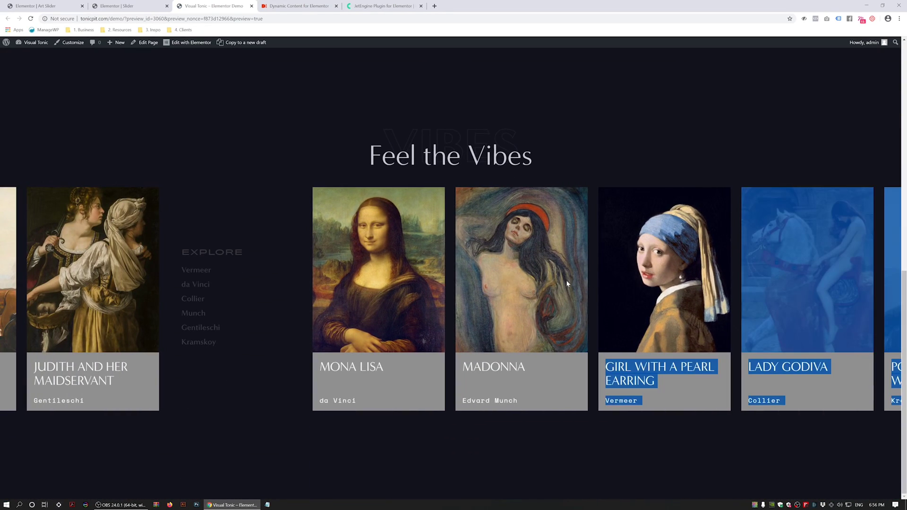
{"action": "left_click", "coordinate": [606, 164]}
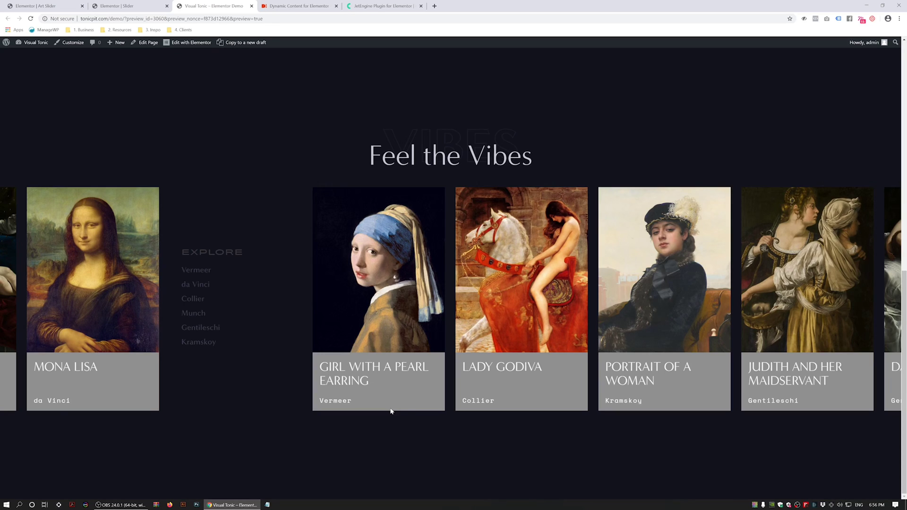
{"action": "left_click_drag", "start_coordinate": [111, 288], "coordinate": [300, 269]}
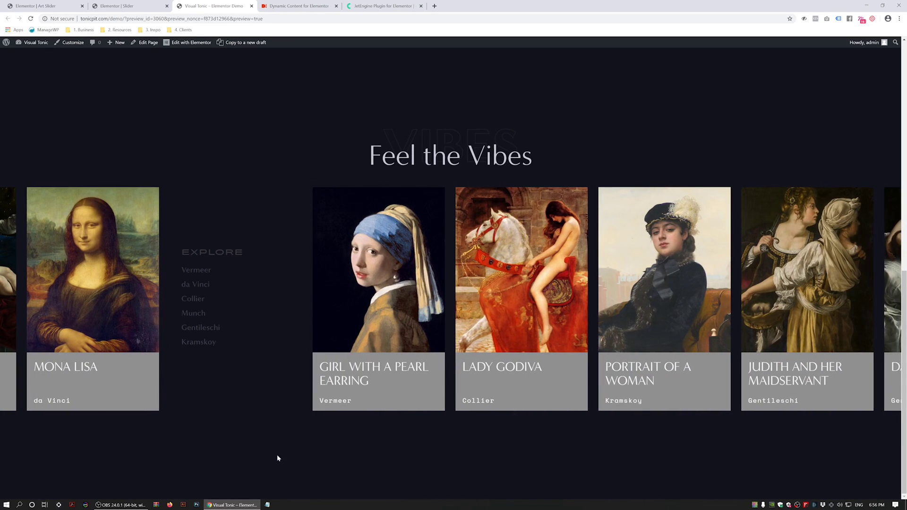